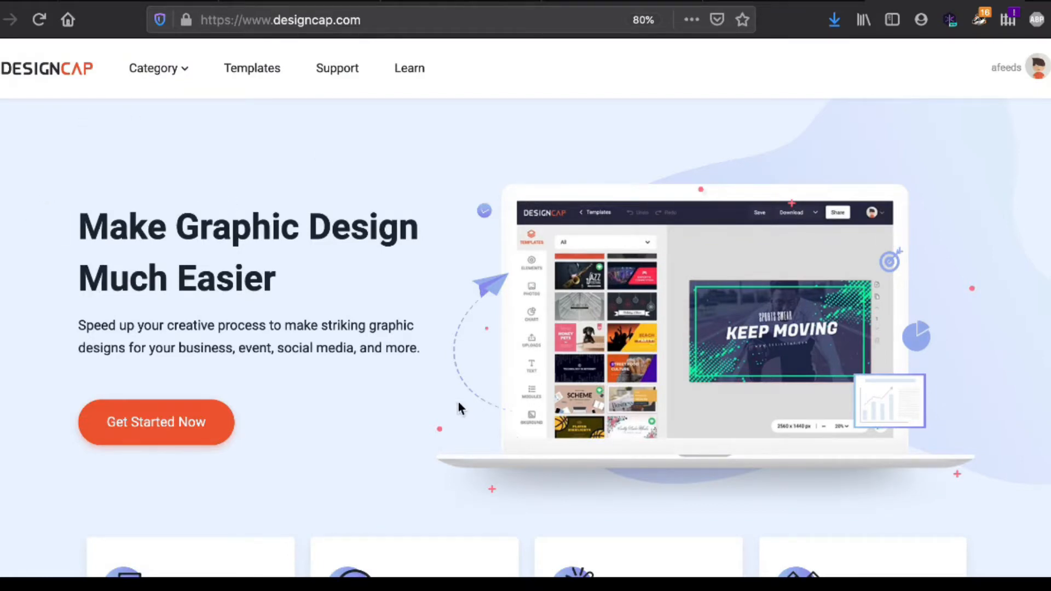
Look through the homepage's design categories and open the full collection of design types
scroll(408, 457, down, 8)
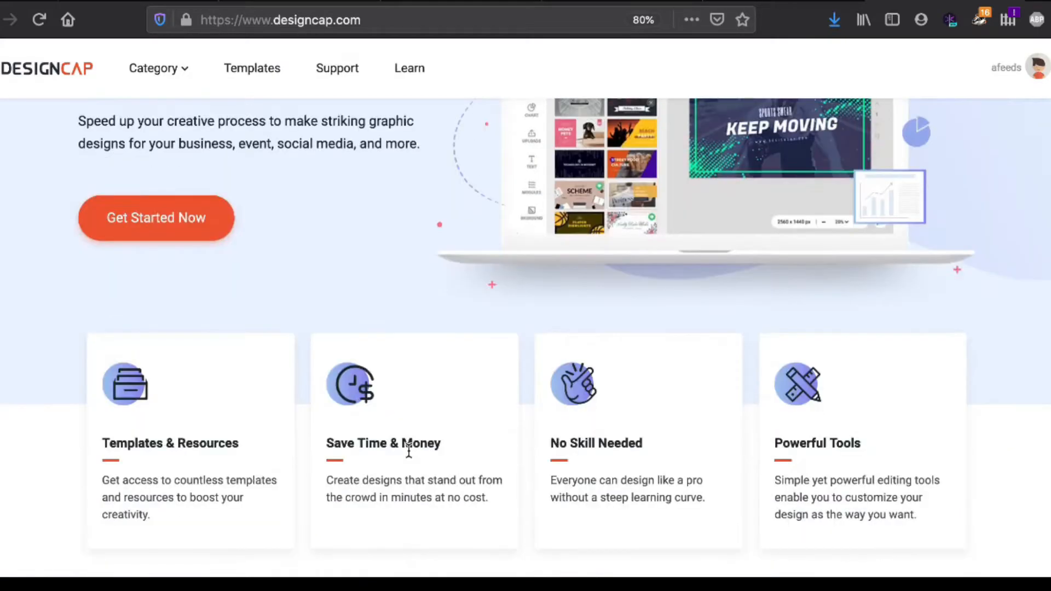
scroll(409, 457, down, 4)
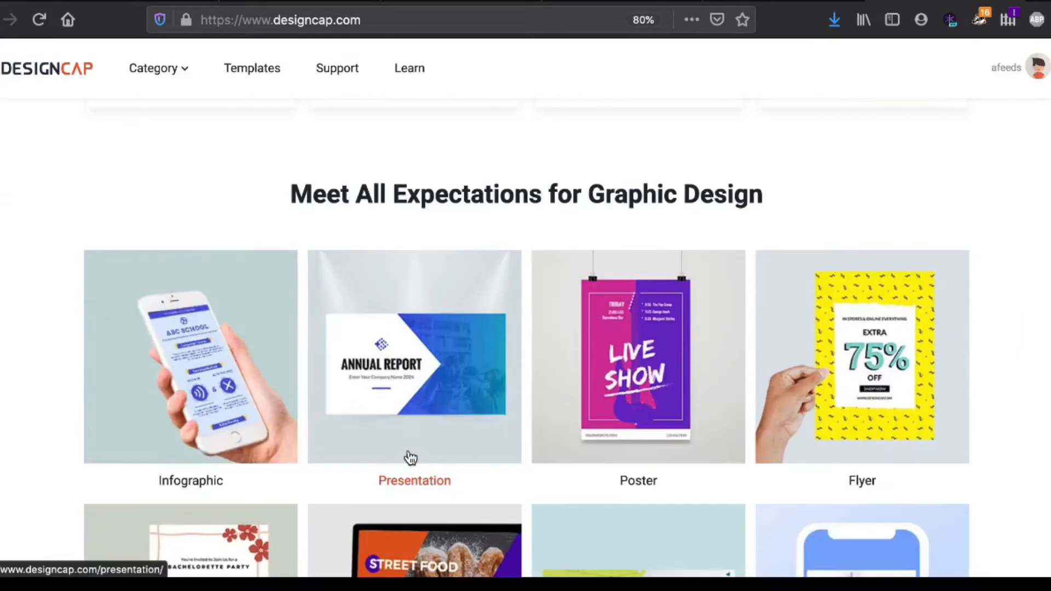
scroll(410, 459, down, 3)
scroll(411, 459, down, 2)
scroll(411, 459, up, 1)
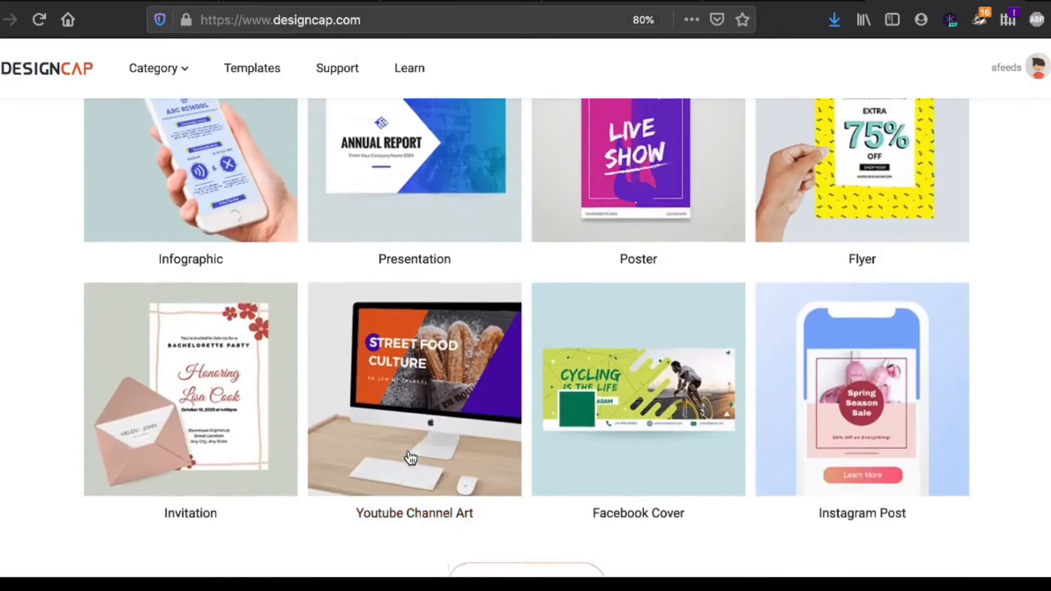
scroll(410, 459, up, 1)
scroll(409, 457, down, 4)
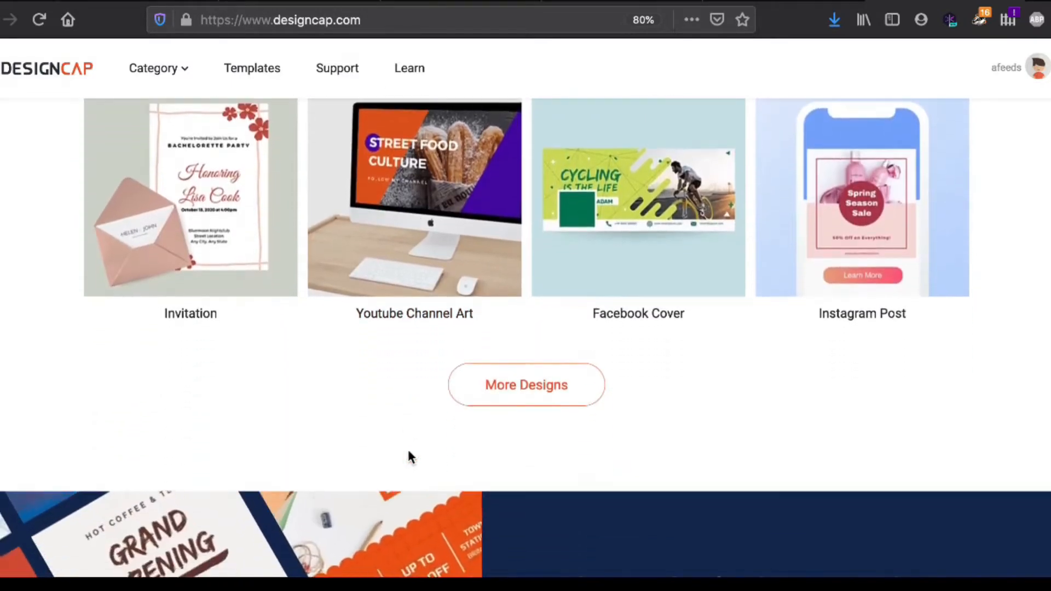
click(495, 401)
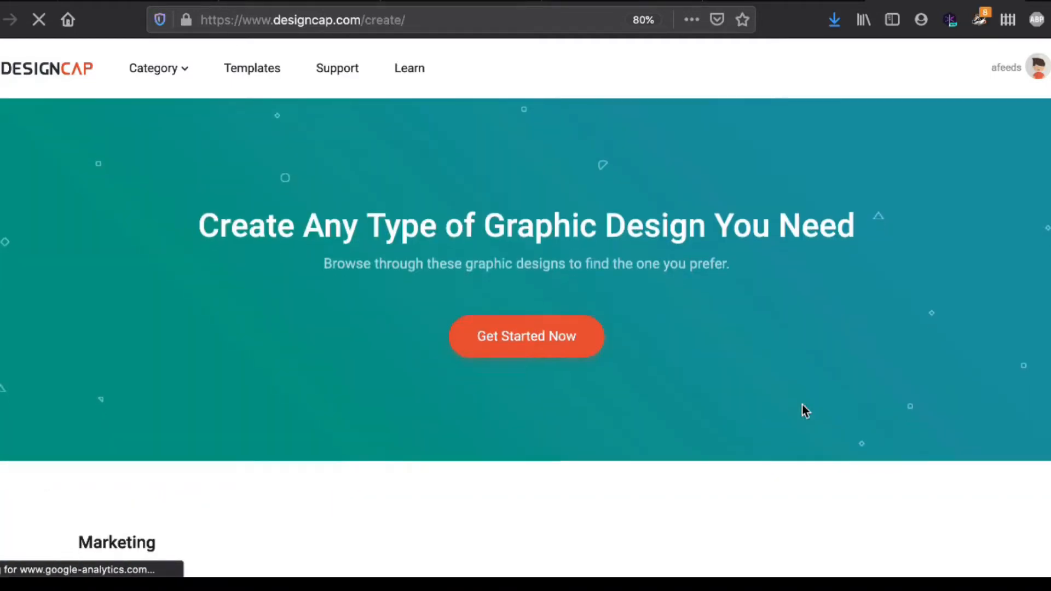
Browse the Marketing, Document, Social Media Graphic and Event design types and open the Leaderboard type
scroll(803, 411, down, 4)
scroll(802, 405, down, 6)
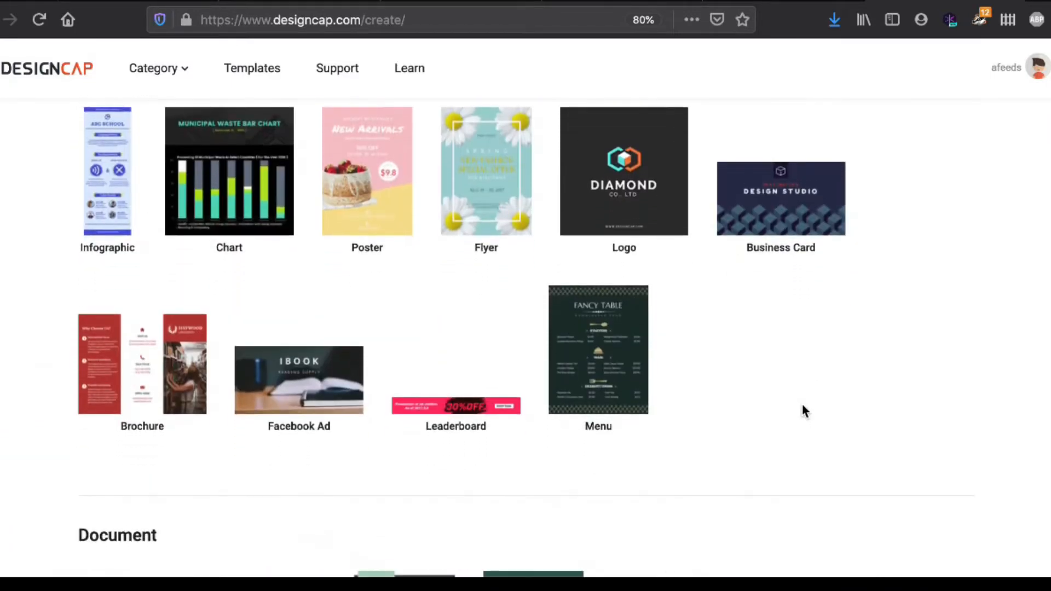
scroll(802, 411, down, 10)
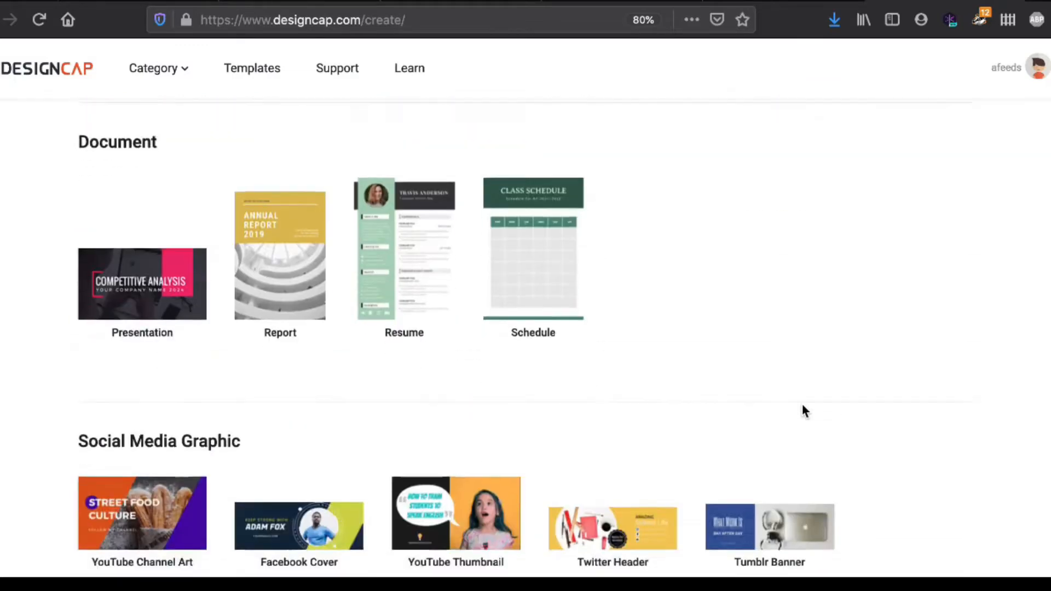
scroll(803, 411, down, 6)
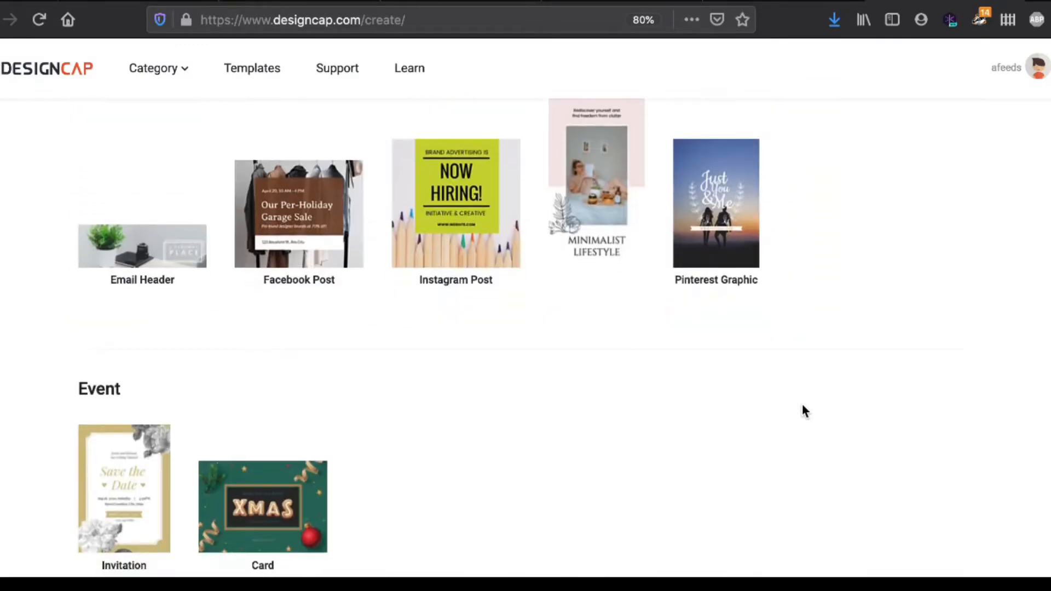
scroll(804, 411, up, 6)
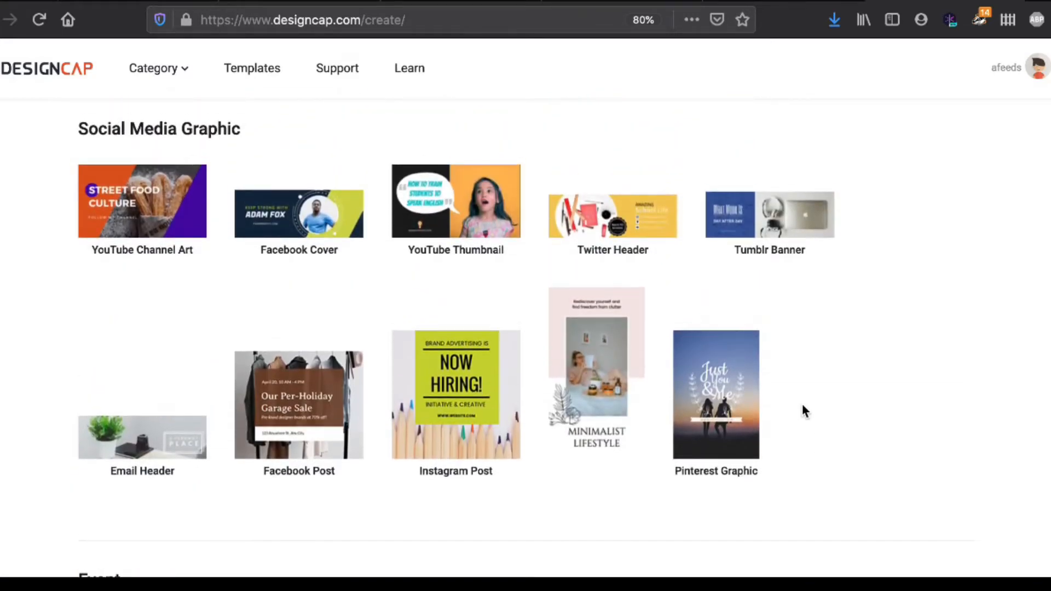
scroll(803, 411, up, 1)
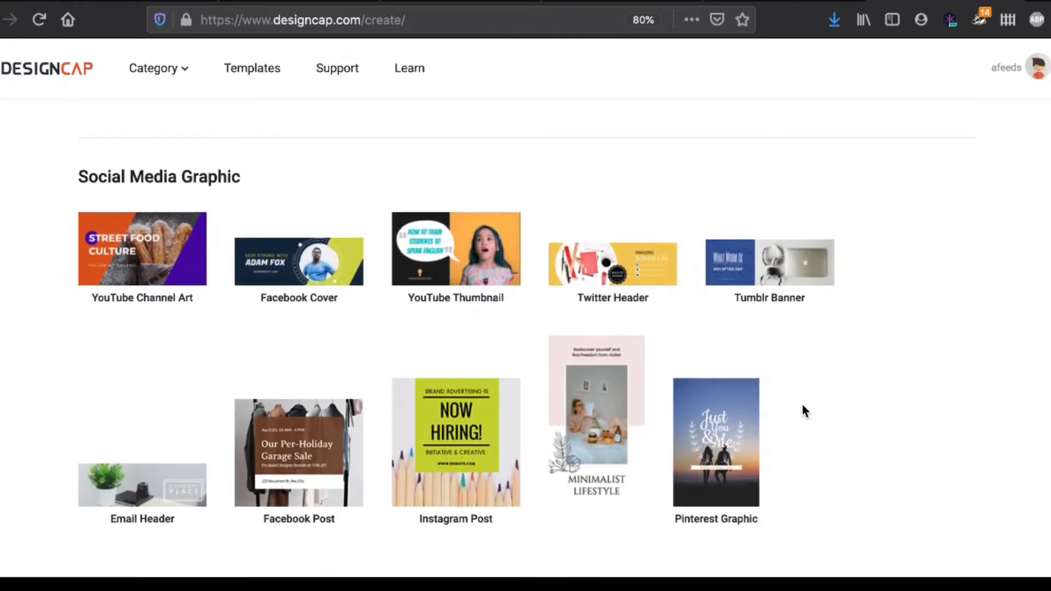
scroll(804, 410, up, 9)
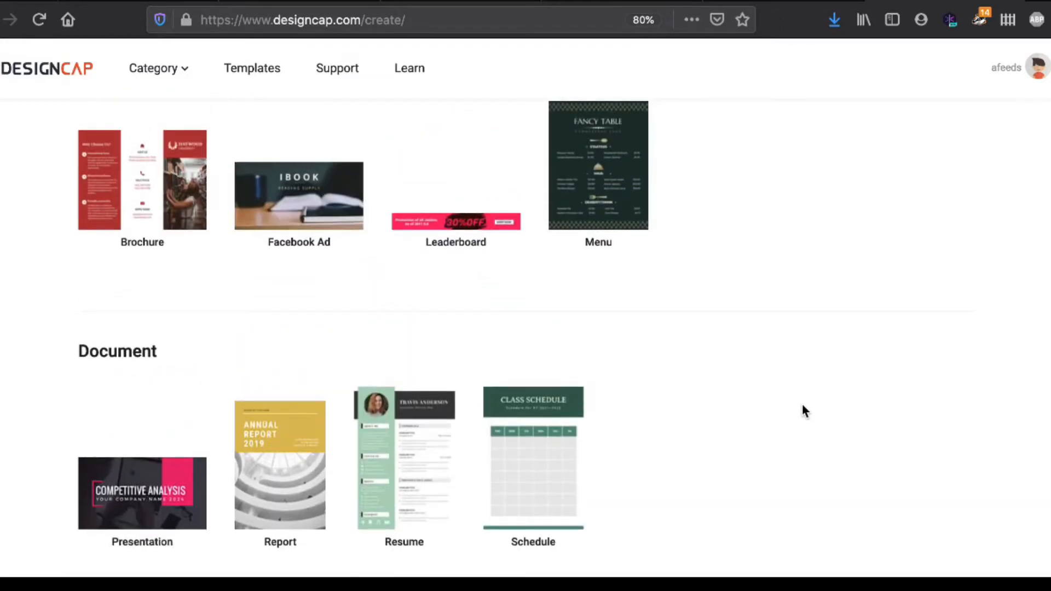
scroll(803, 406, up, 3)
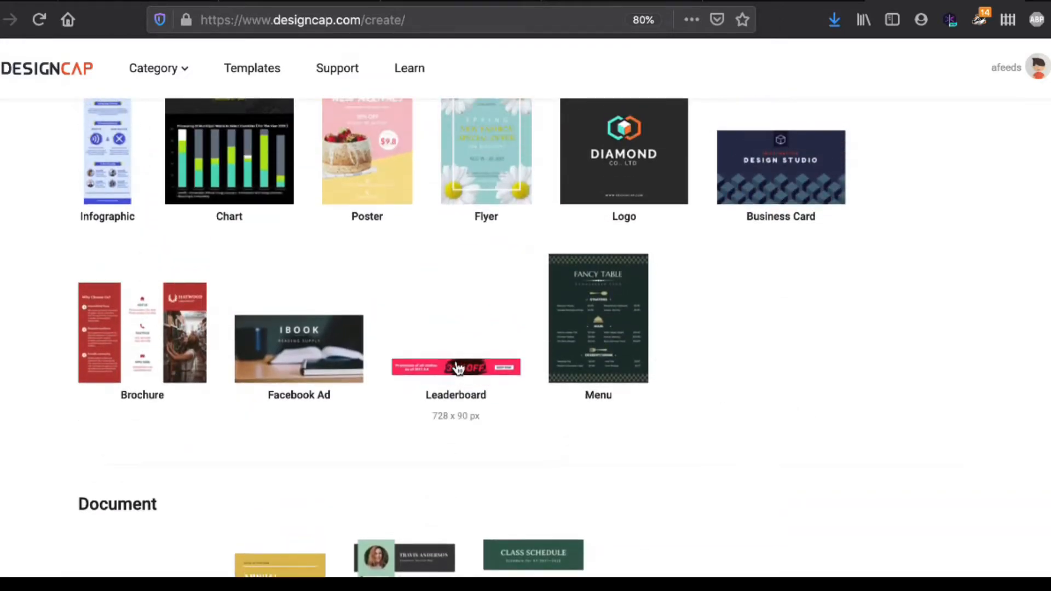
click(458, 368)
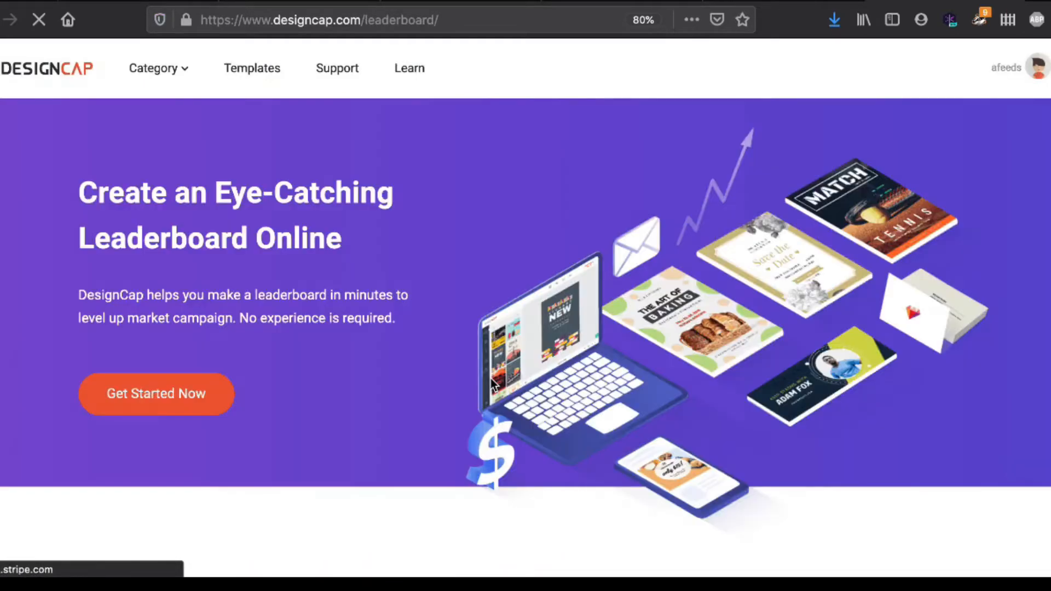
Look over the sample leaderboard templates and open all leaderboard designs in the editor
scroll(399, 459, down, 10)
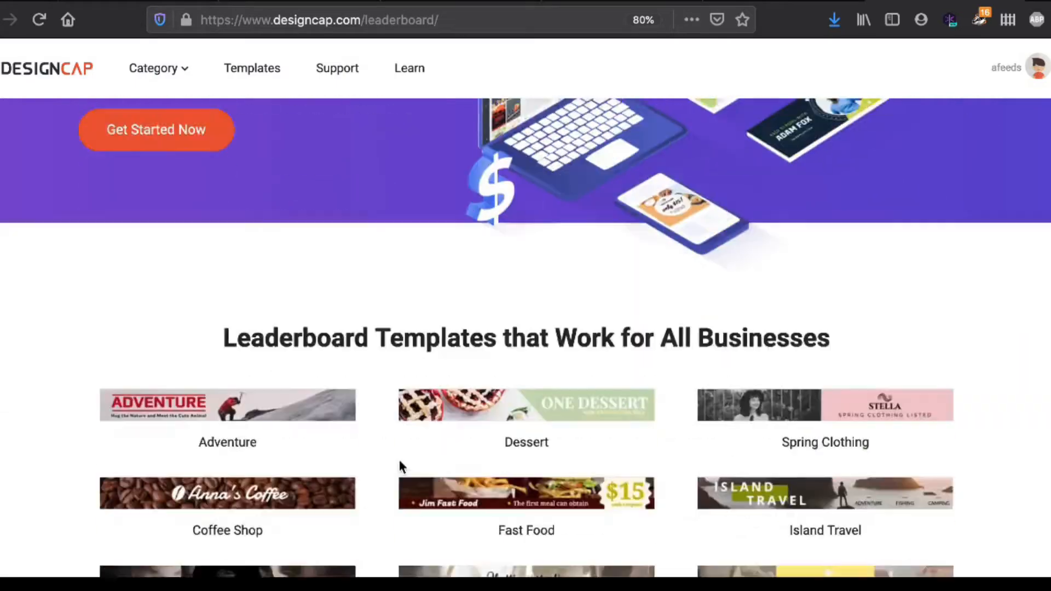
scroll(399, 458, up, 5)
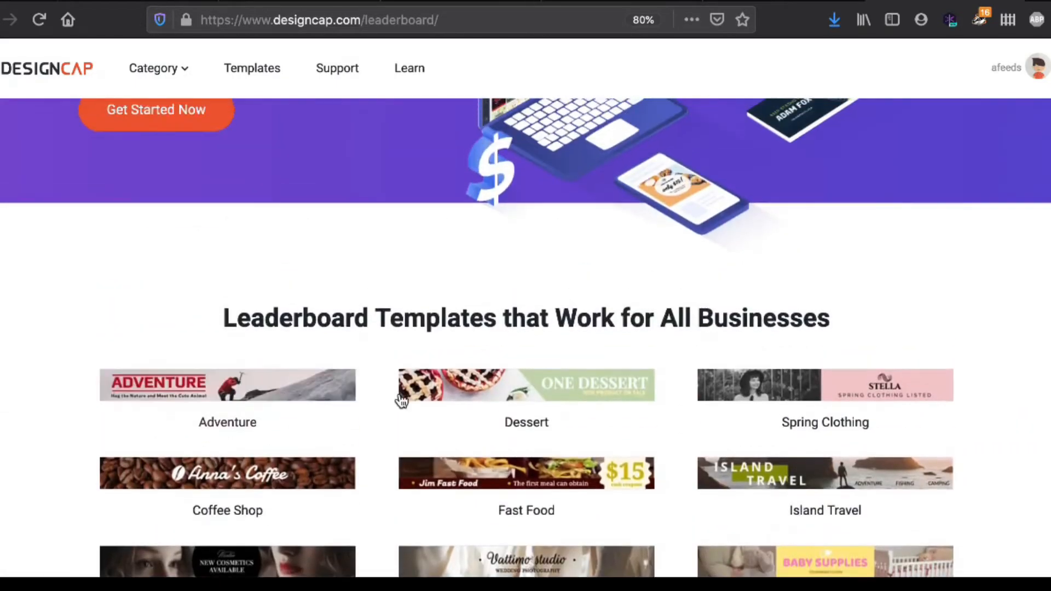
scroll(399, 399, down, 5)
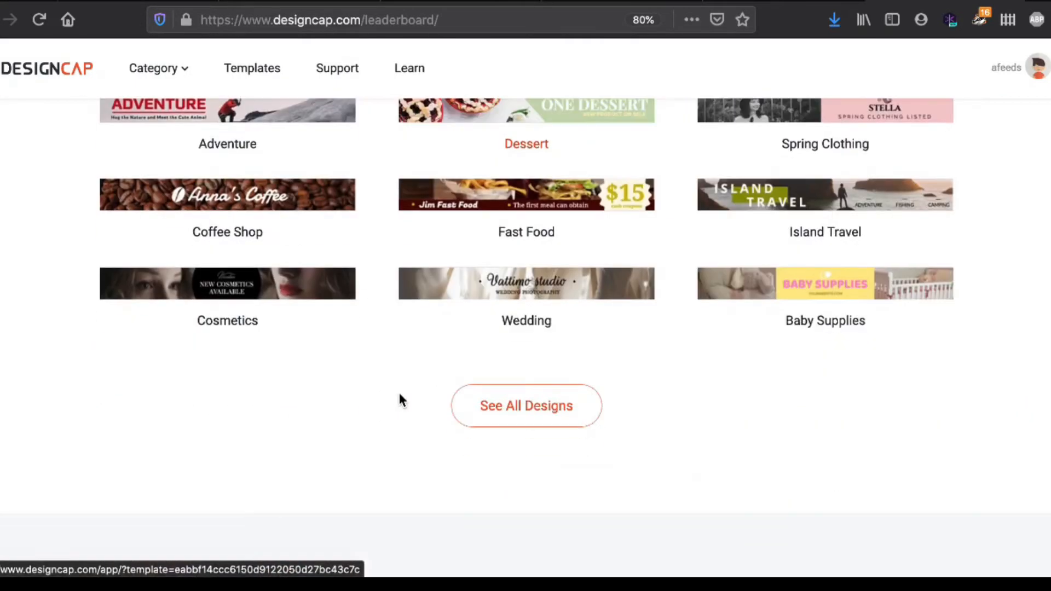
click(535, 405)
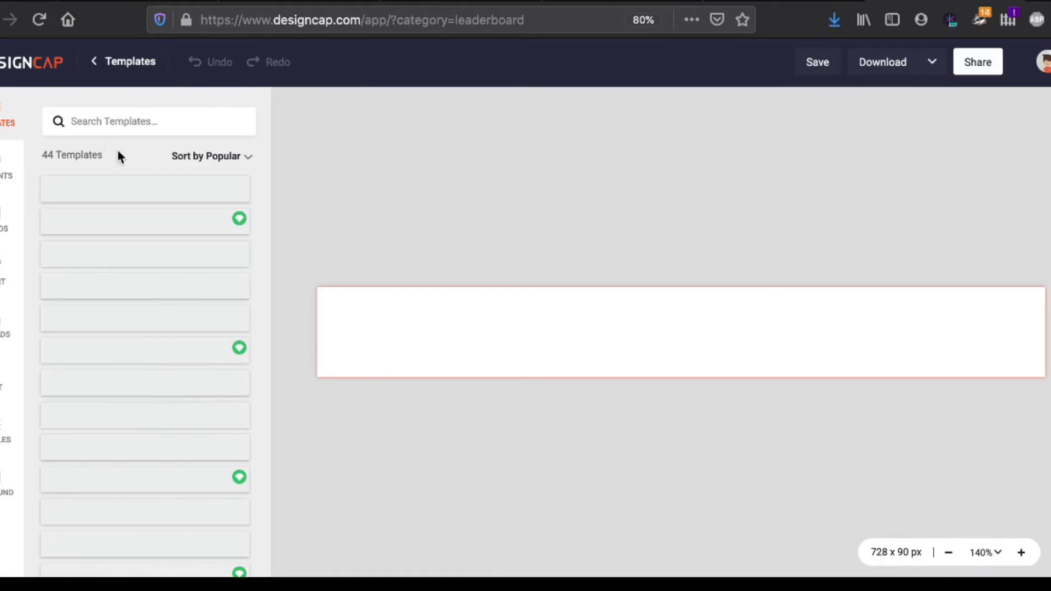
Search the leaderboard templates for "real estate"
click(131, 122)
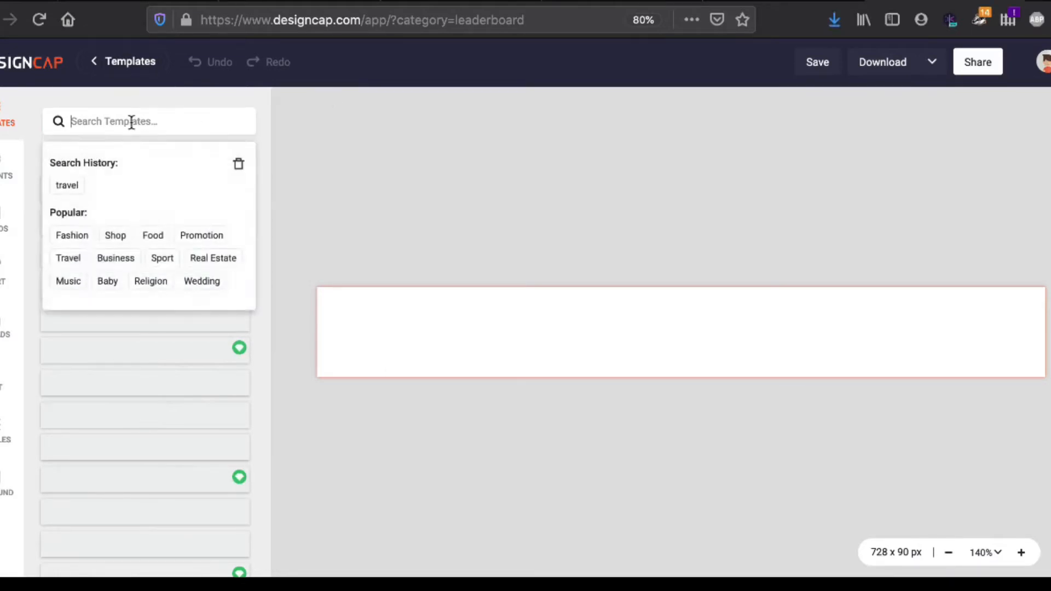
text(re)
key(BackSpace)
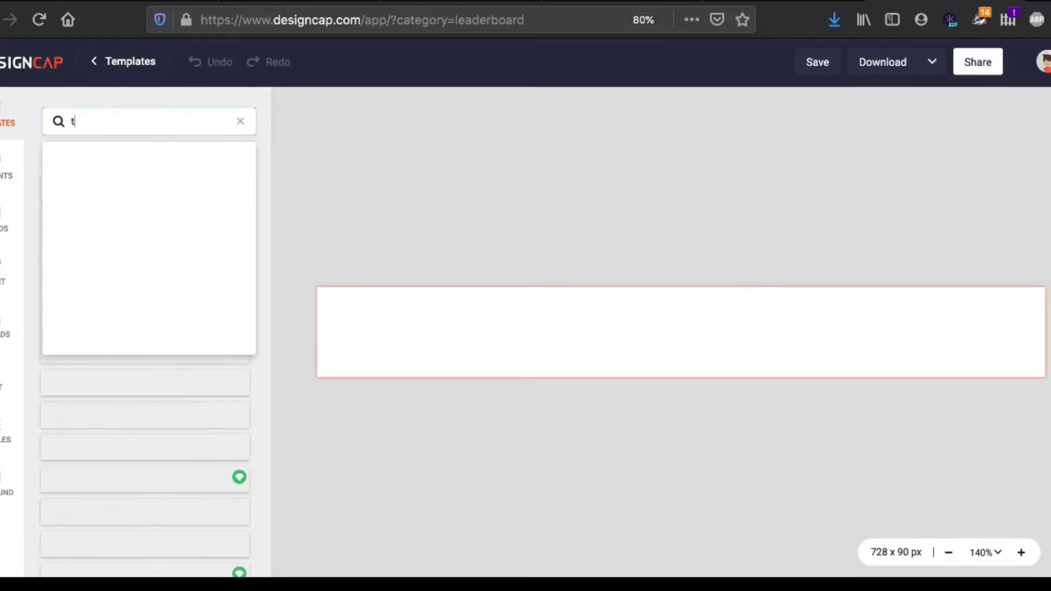
text(eal est)
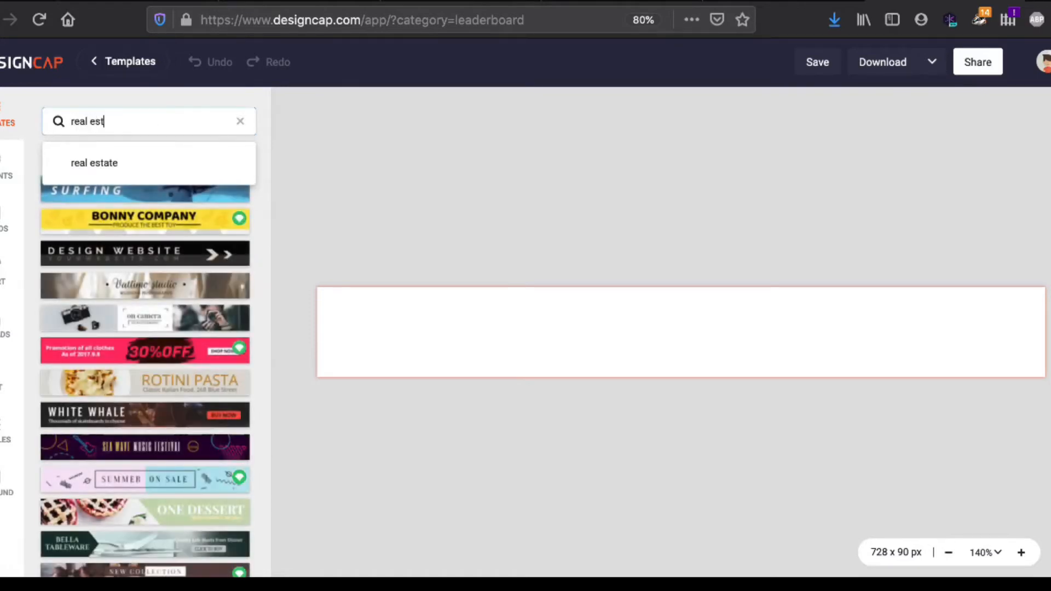
scroll(165, 362, down, 3)
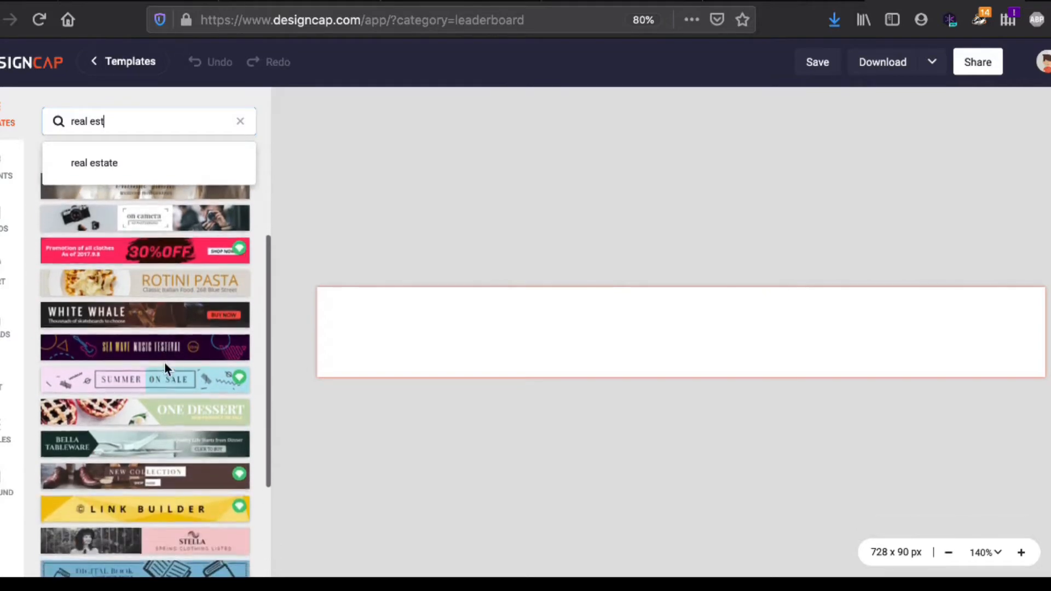
scroll(166, 290, down, 4)
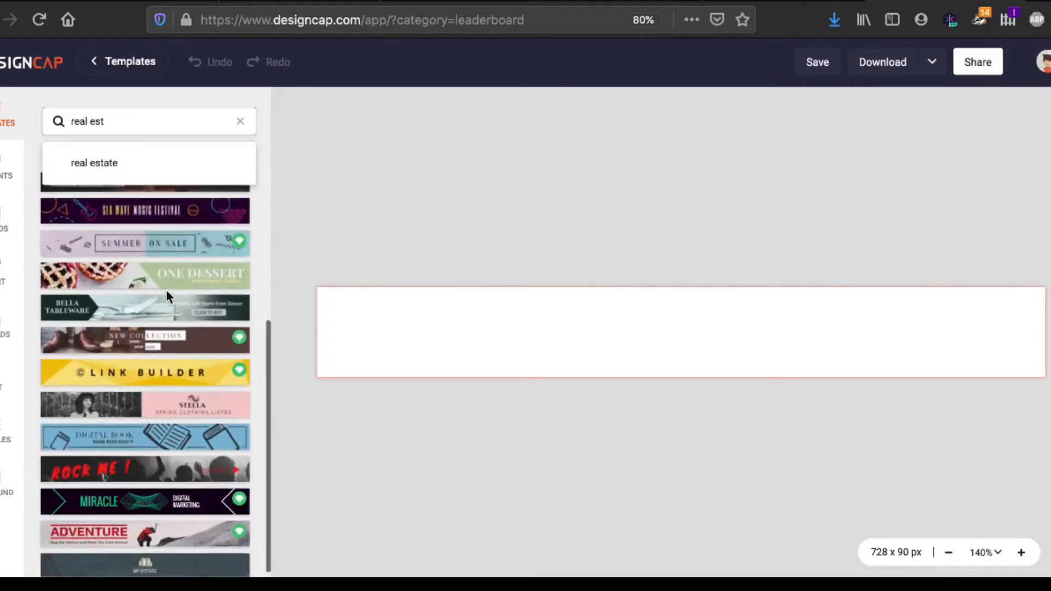
scroll(166, 291, down, 6)
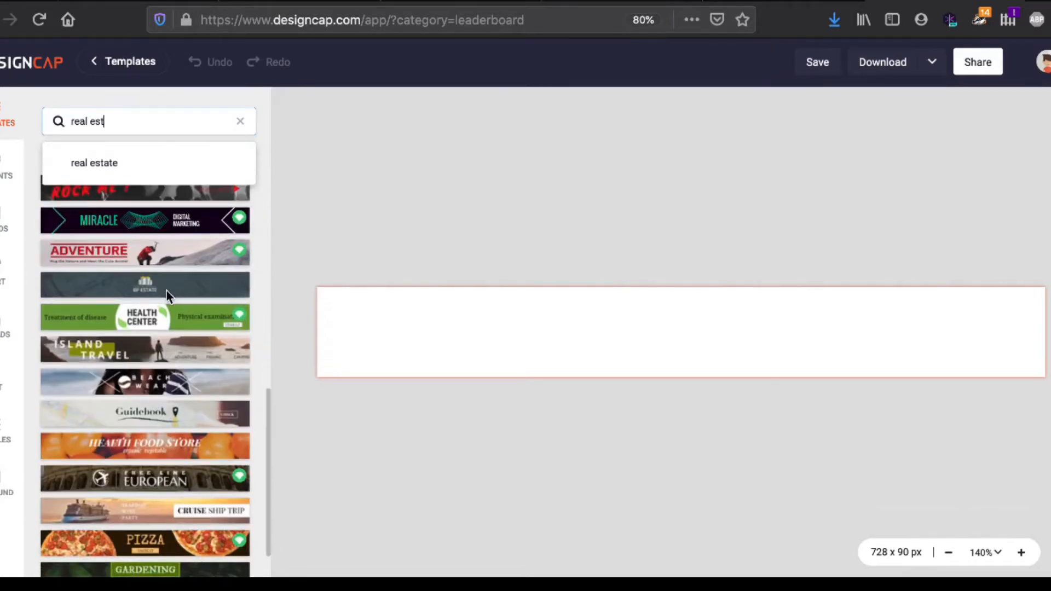
scroll(167, 291, down, 2)
scroll(167, 291, down, 10)
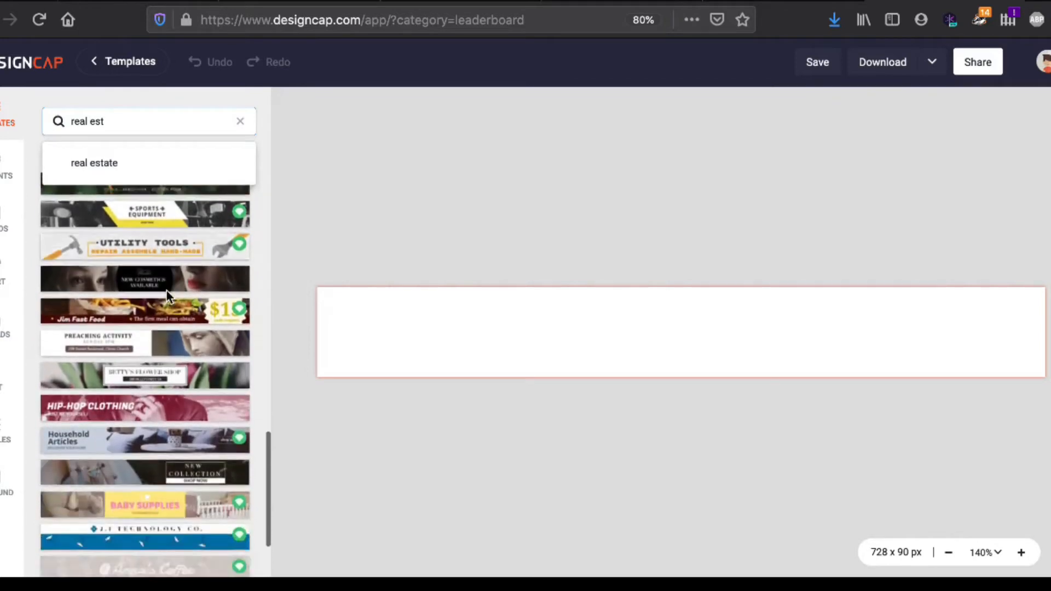
text(ate)
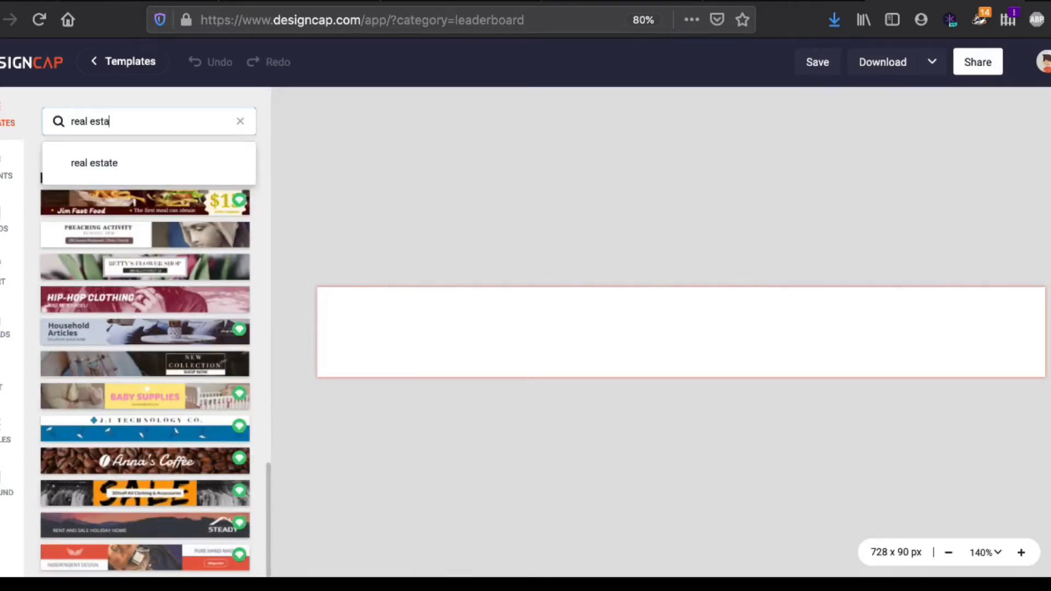
click(94, 166)
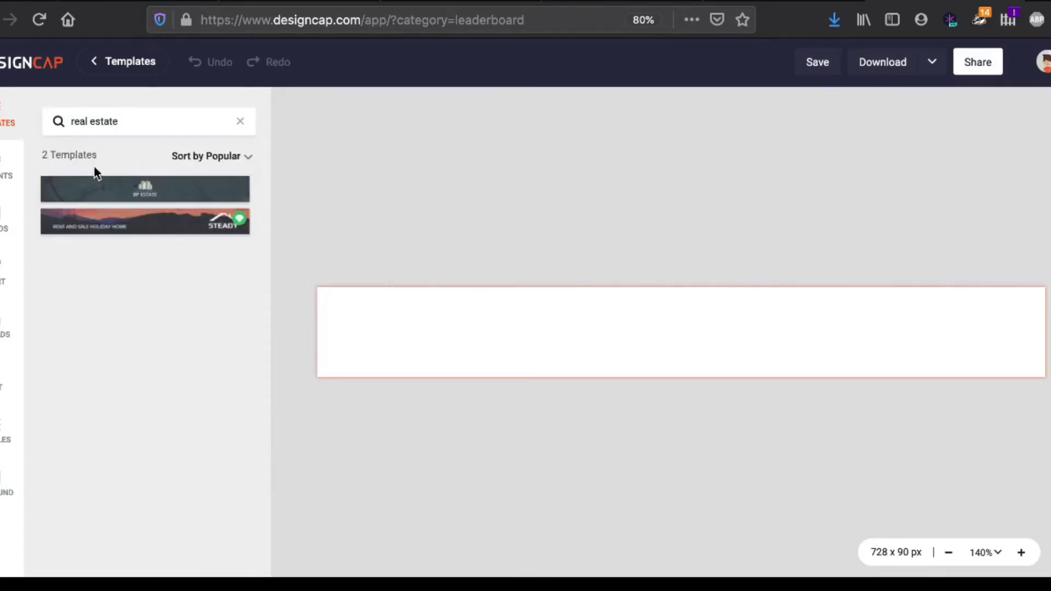
Apply the "Rent and Sale Holiday Home" template and delete the roof graphic above the STEADY text
click(121, 221)
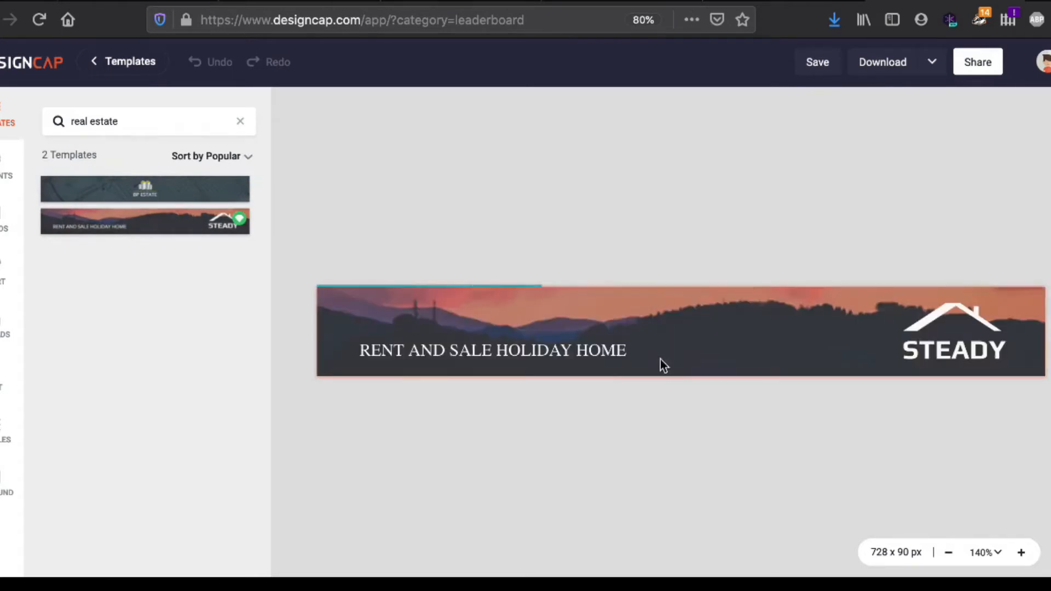
click(973, 318)
key(Delete)
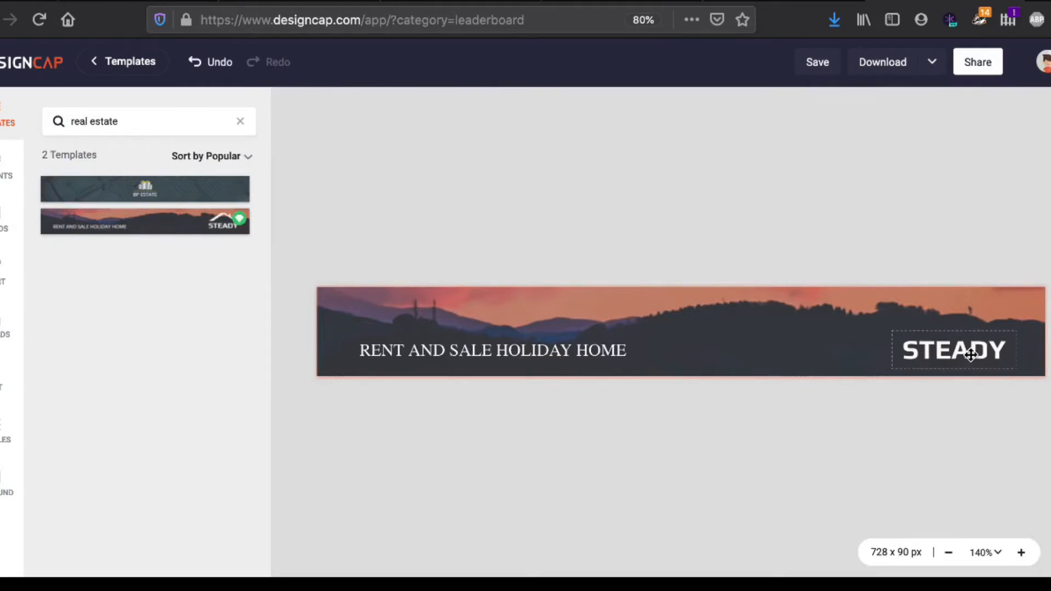
Change the STEADY text to "Travelbugs", then widen its box to fit one line and move it slightly up
click(972, 354)
double_click(971, 353)
text(Travelbugs)
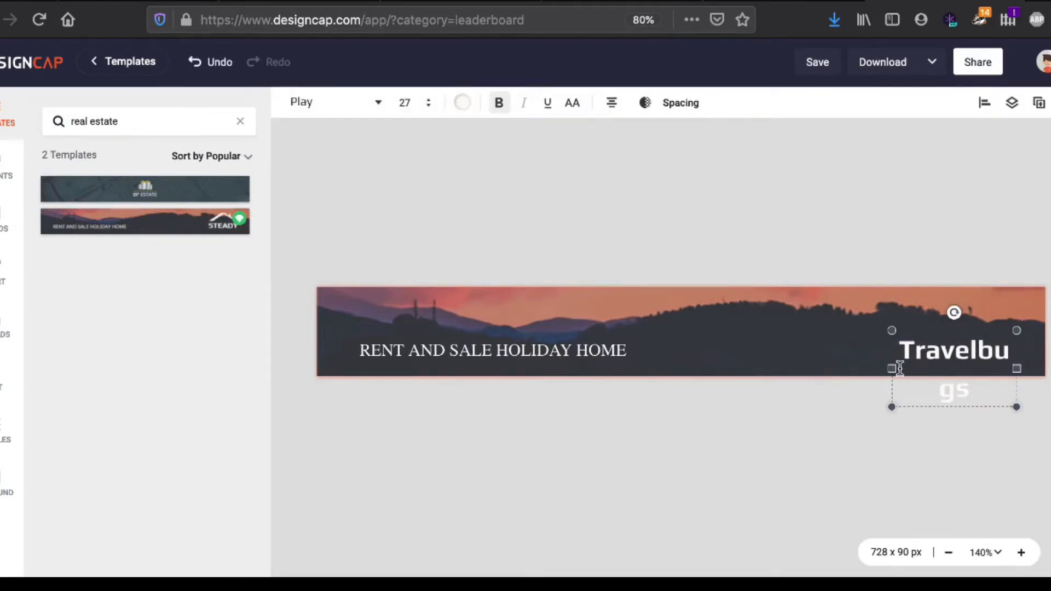
drag(892, 369, 821, 369)
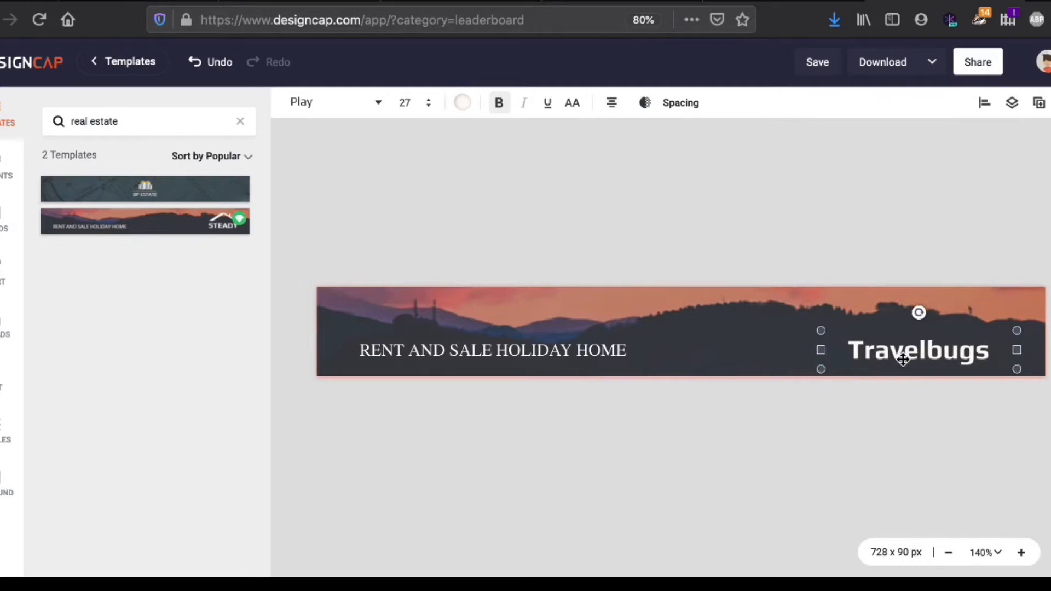
drag(907, 352, 904, 330)
Change the holiday home line to "Triumphs | Travails | Travels" and place it centred beneath the Travelbugs title
click(600, 362)
drag(645, 350, 992, 356)
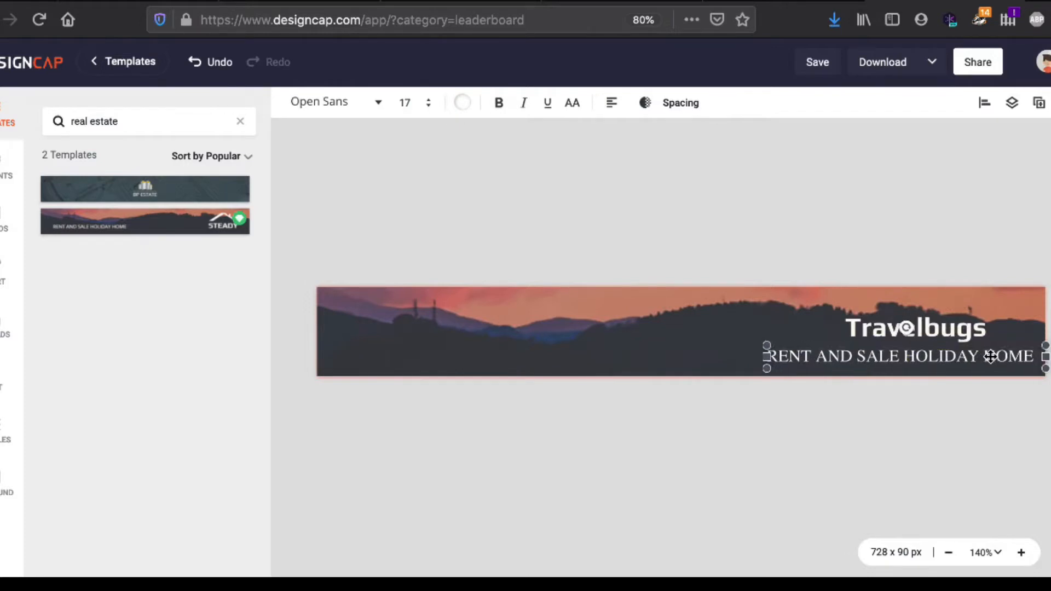
double_click(992, 355)
text(Triumphs | Travails | Travels)
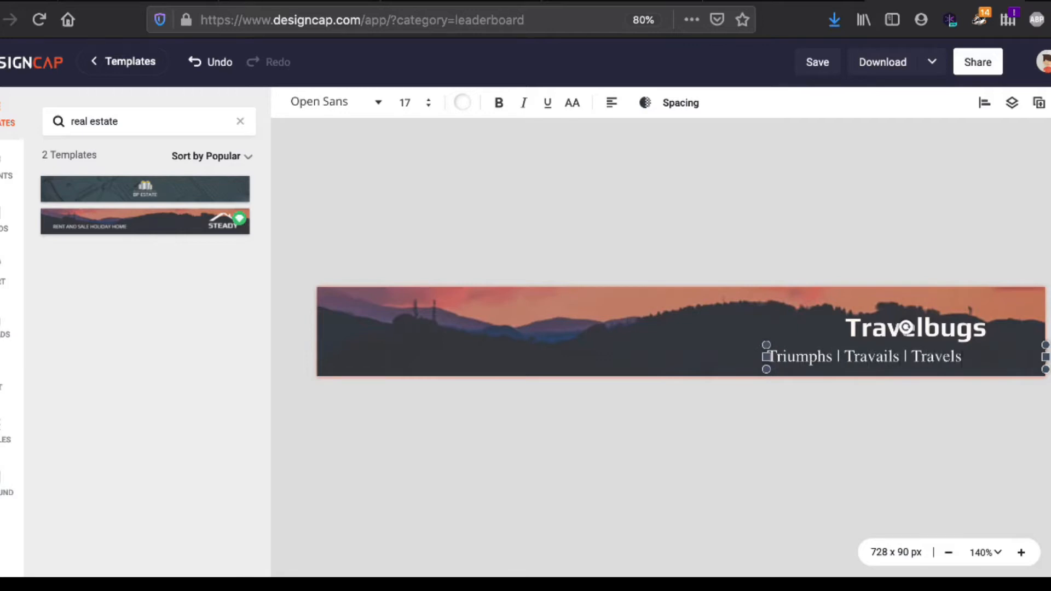
click(1027, 464)
click(906, 357)
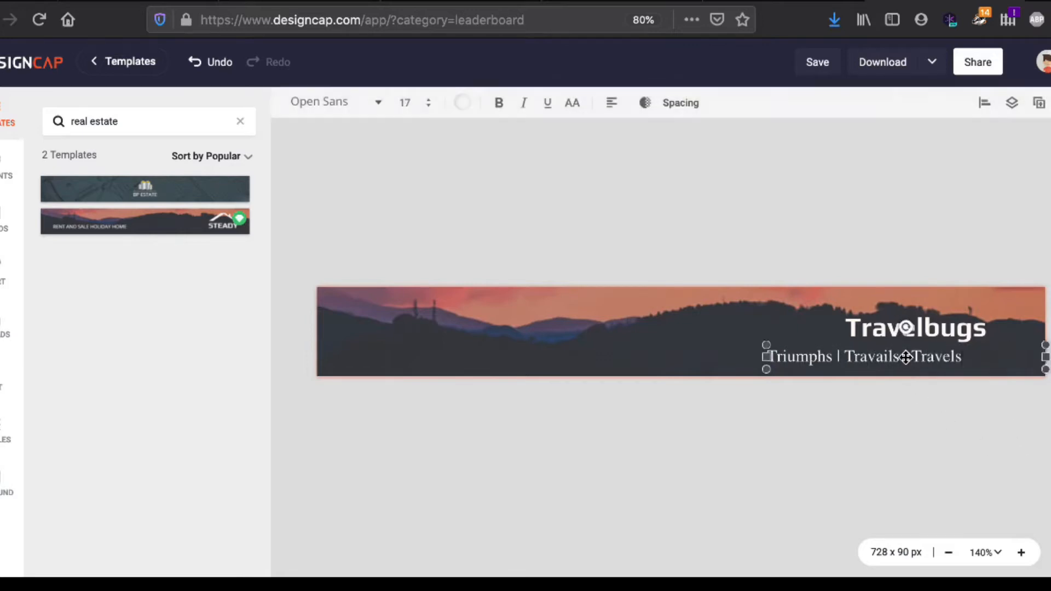
drag(907, 356, 960, 359)
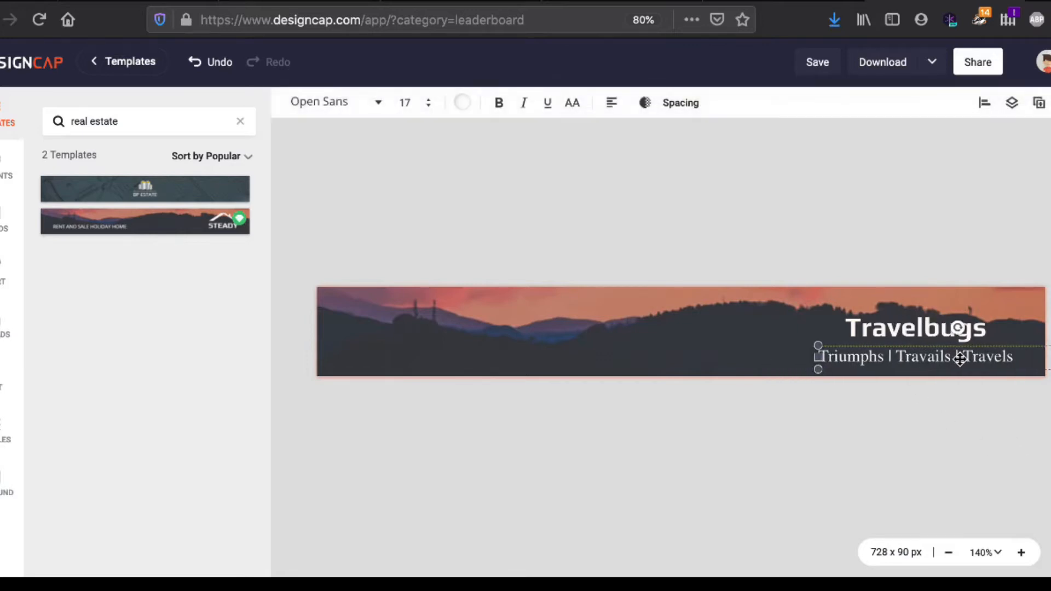
Duplicate the "Triumphs | Travails | Travels" line and place the copy level with it in the banner's left half
click(1037, 102)
drag(929, 357, 535, 357)
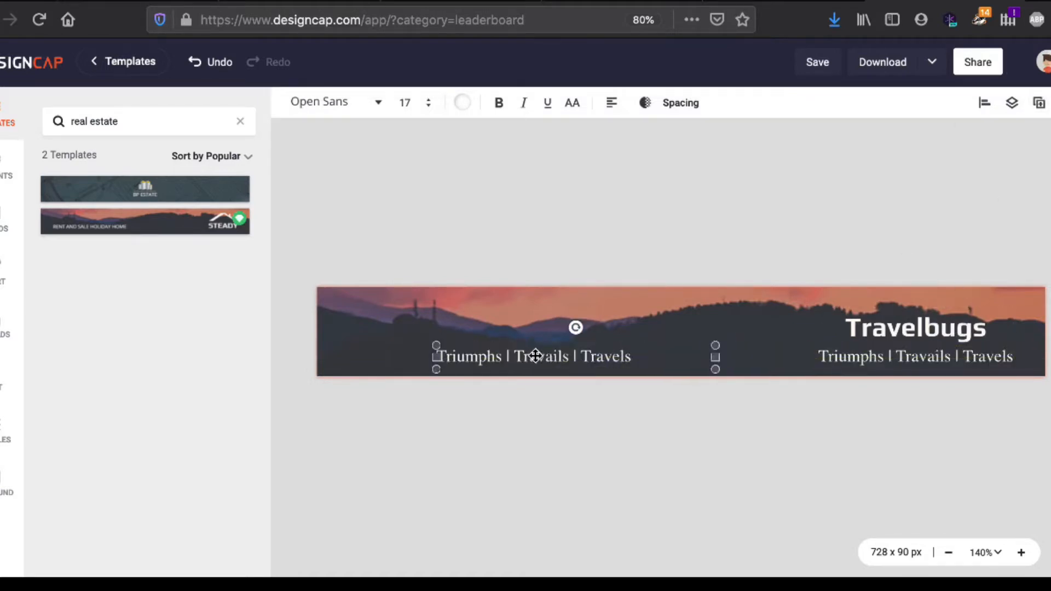
Change the duplicated line to "New podcast by gaatha story" and format it bold at font size 28
double_click(536, 357)
text(New podcast by gaatha story)
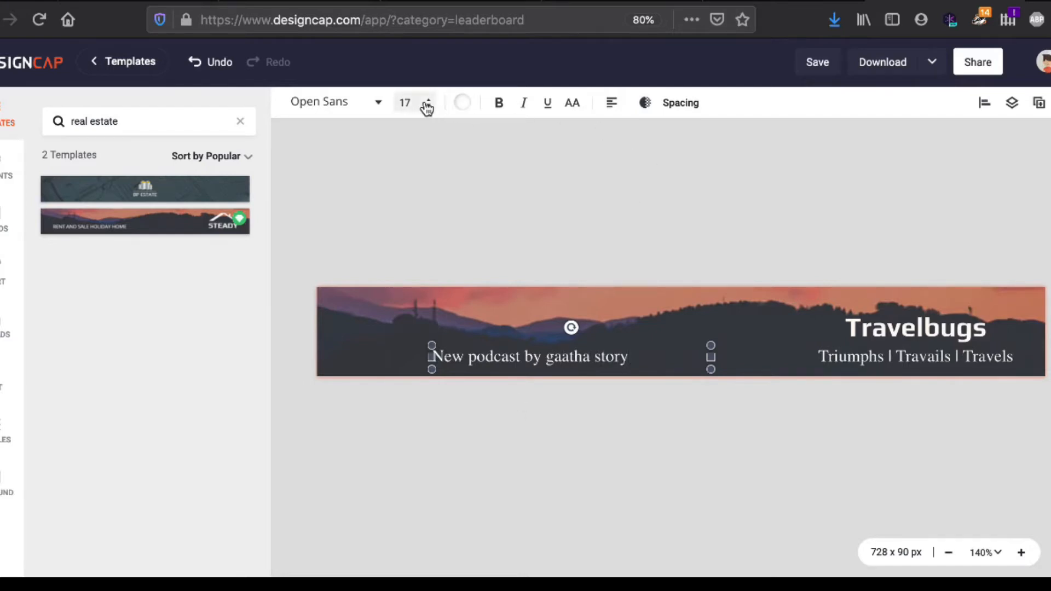
click(422, 104)
click(411, 347)
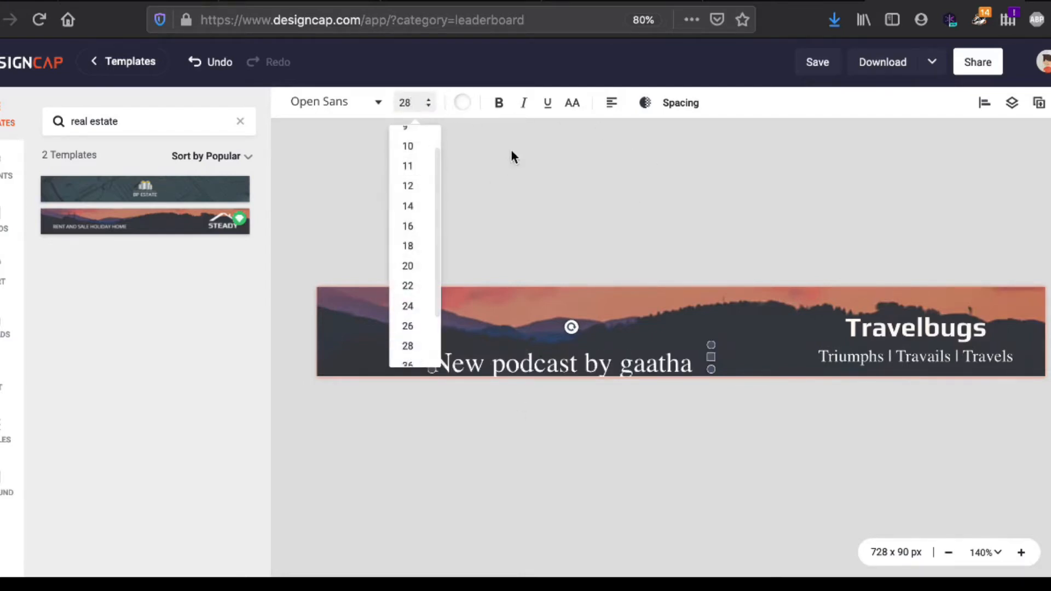
click(499, 104)
click(609, 406)
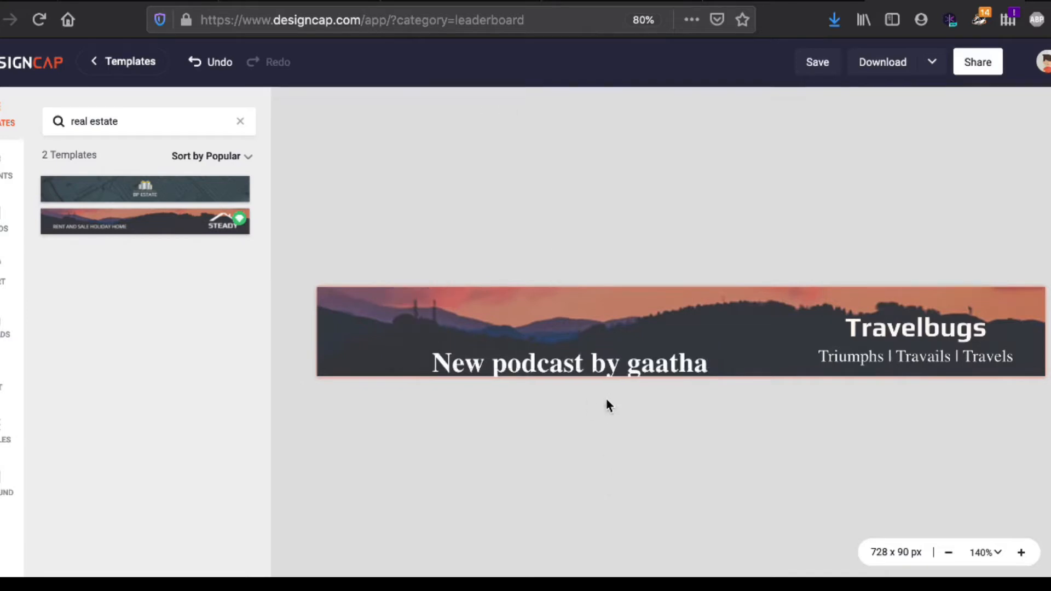
Widen the podcast text box to fit one line and place it slightly higher and further left on the banner
drag(610, 367, 585, 359)
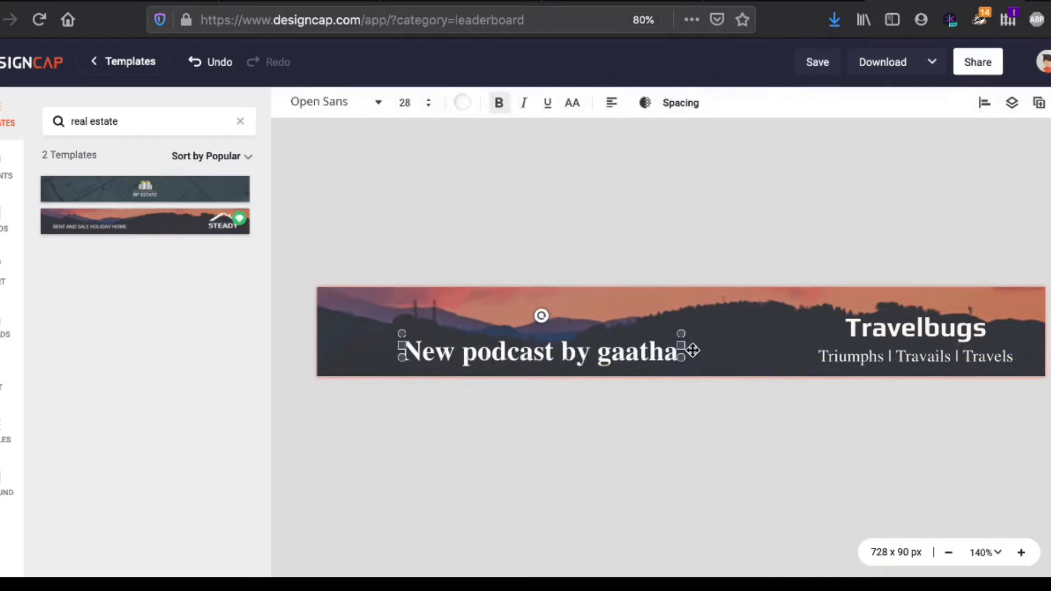
drag(681, 349, 763, 346)
click(707, 438)
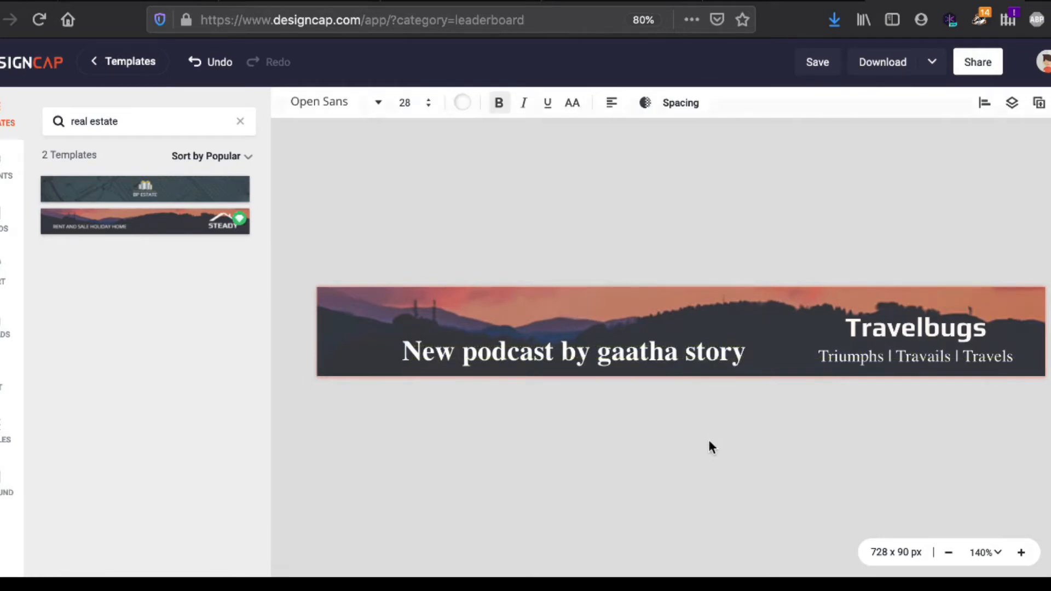
drag(664, 353, 639, 348)
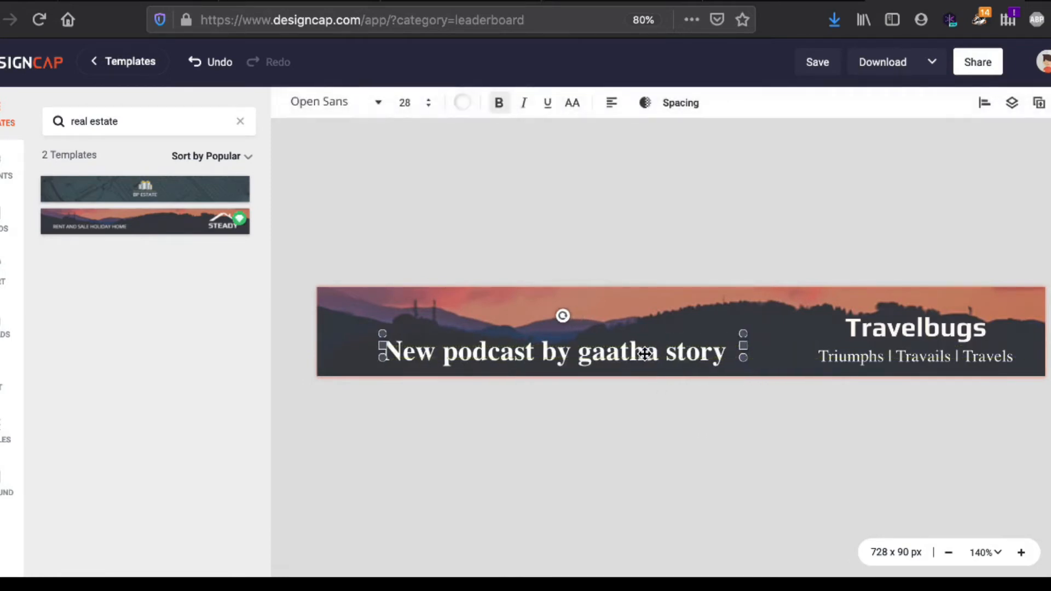
Set the Travelbugs title to font size 36 and move the "Triumphs | Travails | Travels" line slightly down beneath it
click(915, 354)
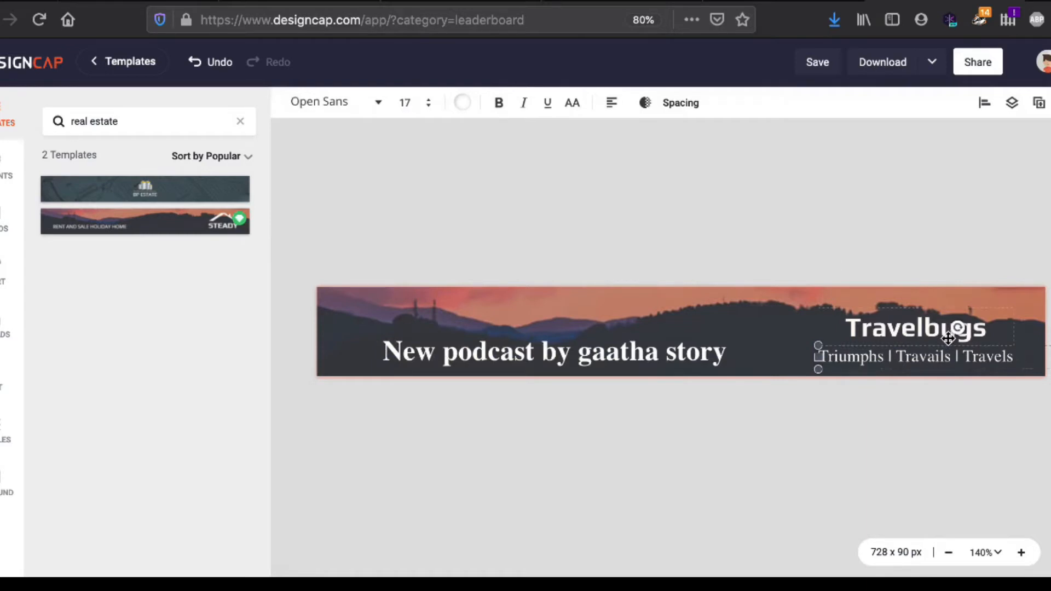
click(948, 339)
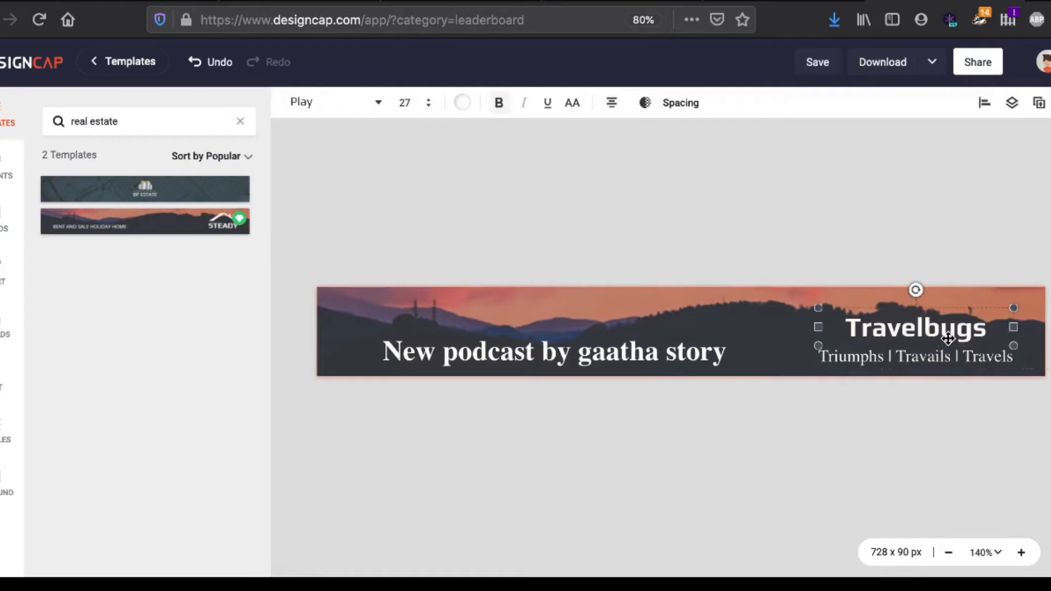
click(430, 107)
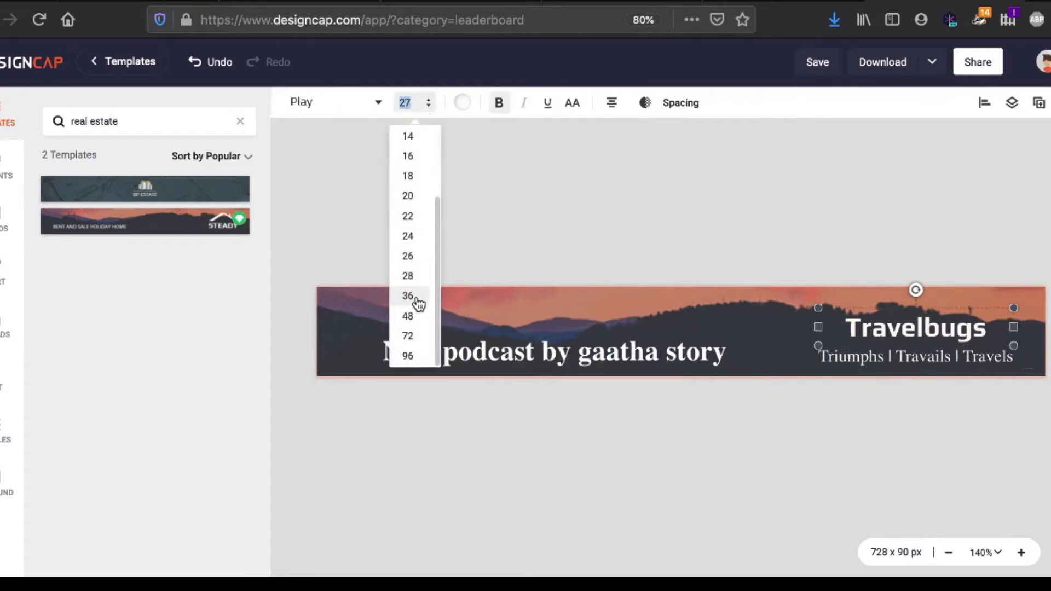
click(408, 296)
drag(909, 333, 891, 366)
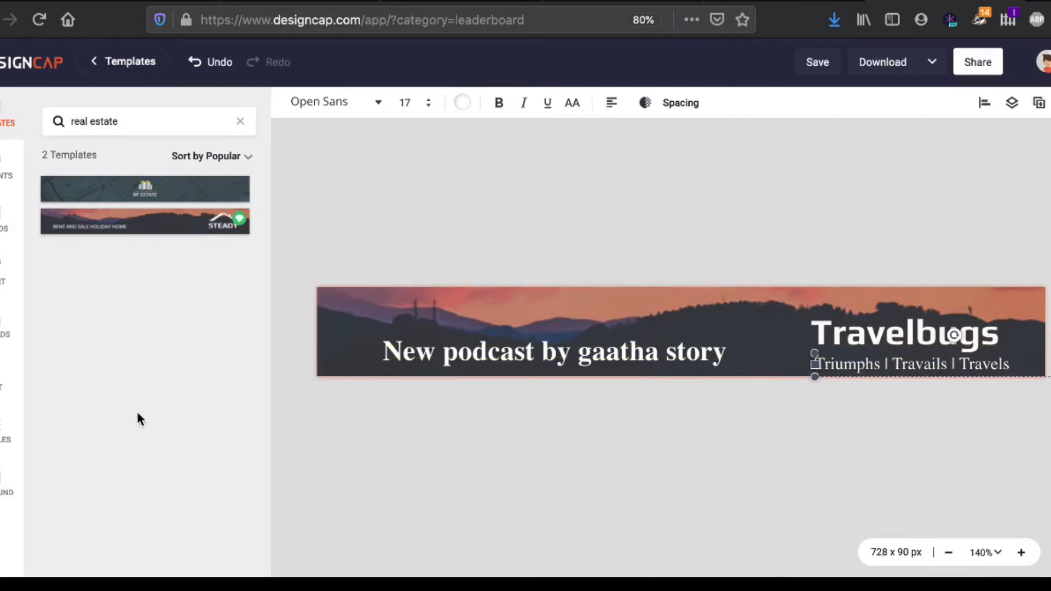
Insert the uploaded GS headphones logo and place it in the banner's upper-right corner
click(3, 327)
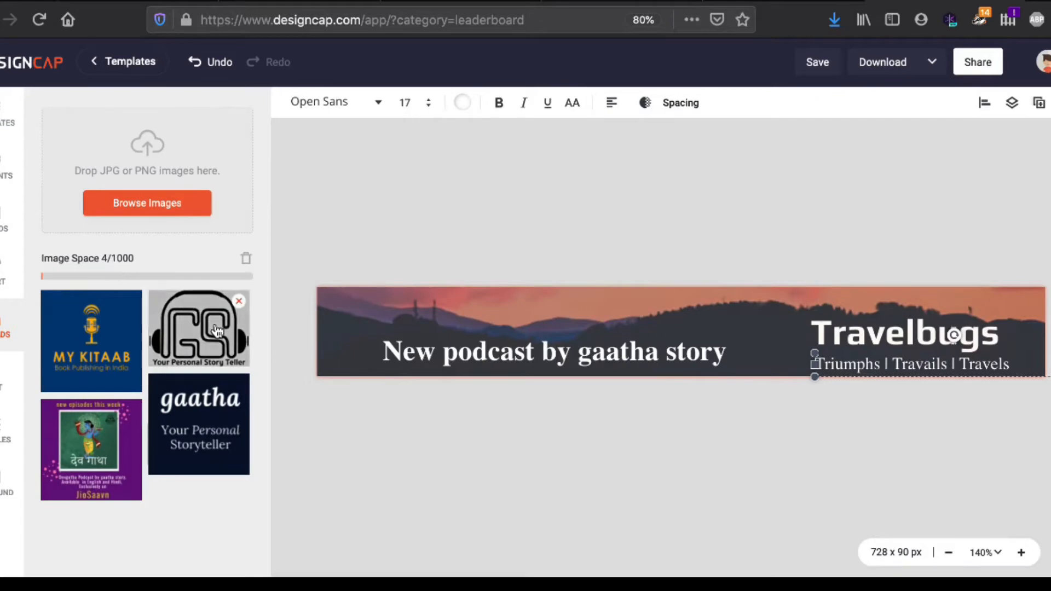
click(199, 327)
click(4, 224)
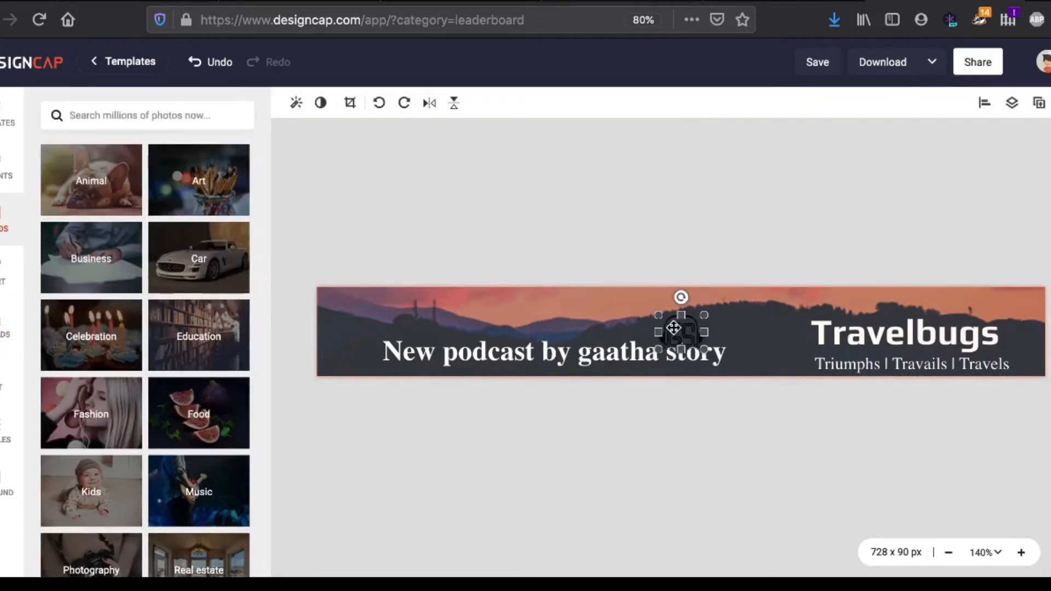
mouse_move(673, 327)
mouse_down()
mouse_move(875, 307)
mouse_move(685, 340)
mouse_move(669, 328)
mouse_up()
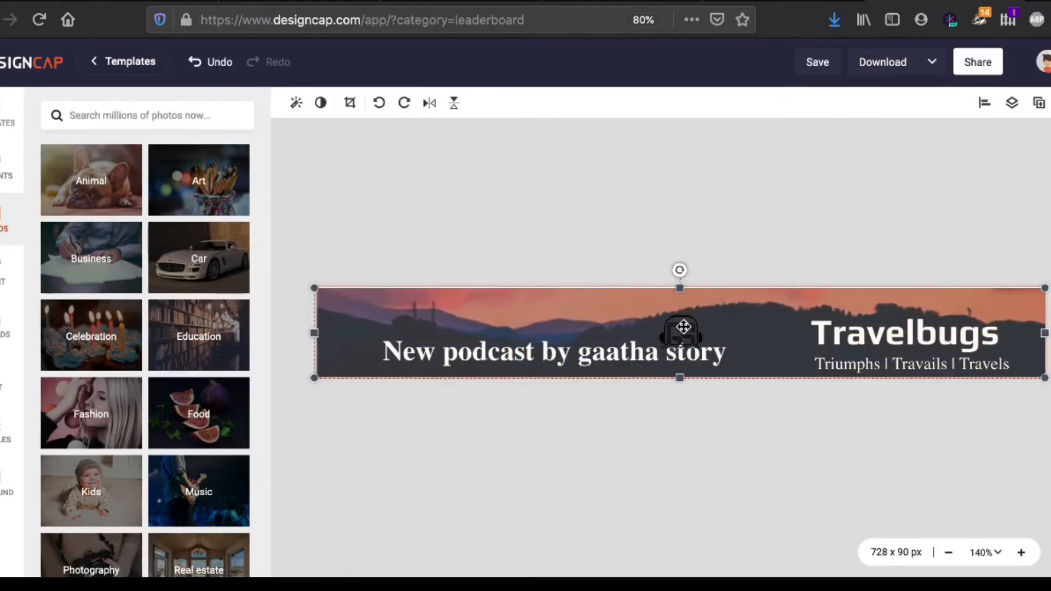
drag(685, 325, 1030, 302)
click(755, 325)
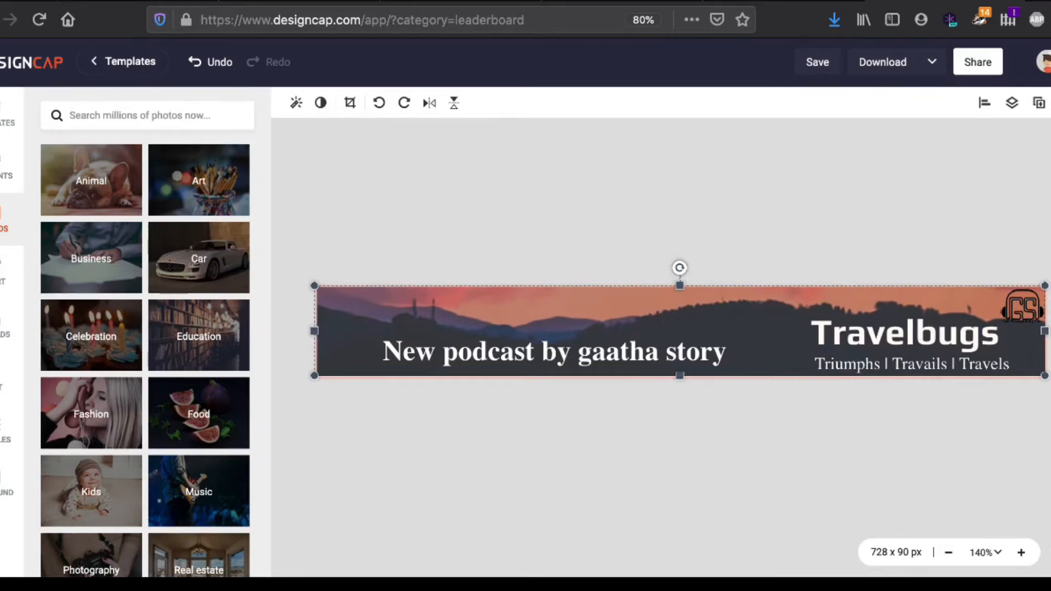
click(749, 445)
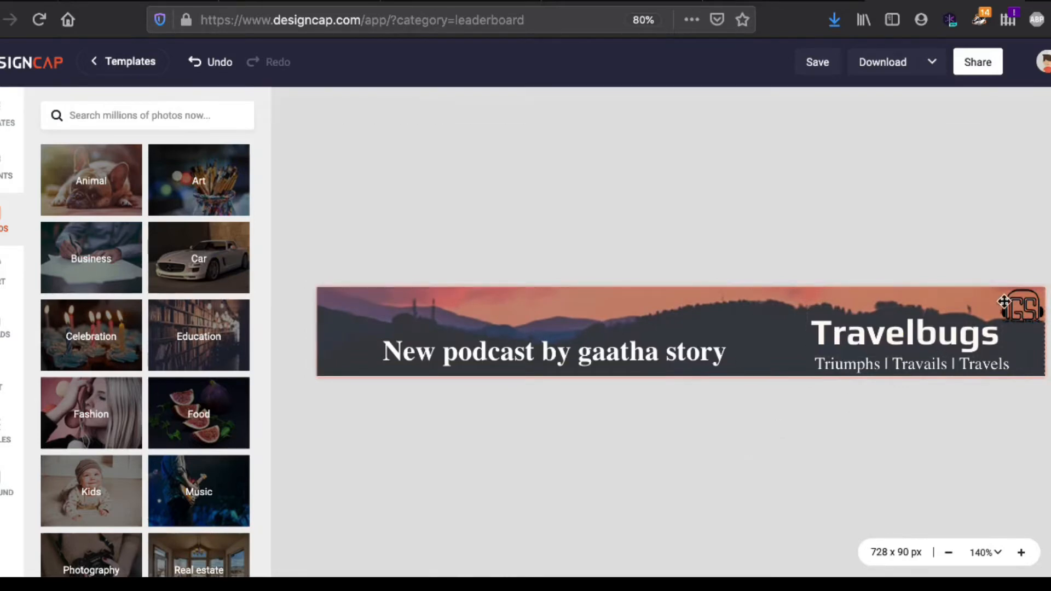
Nudge the background image into line with the banner and fine-tune the GS logo's position in the upper-right corner
click(1027, 305)
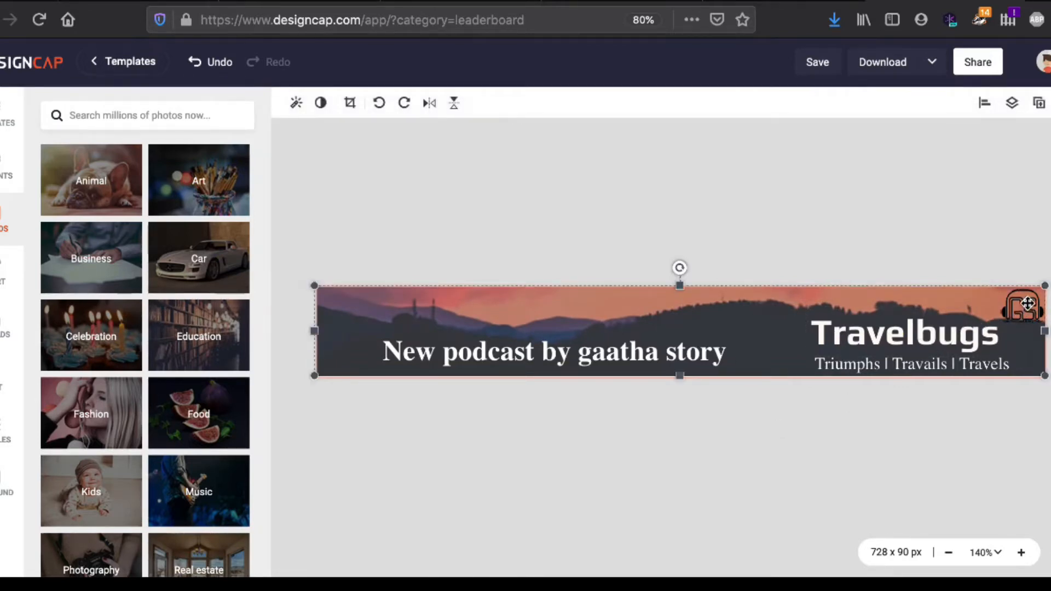
drag(1027, 304, 1028, 303)
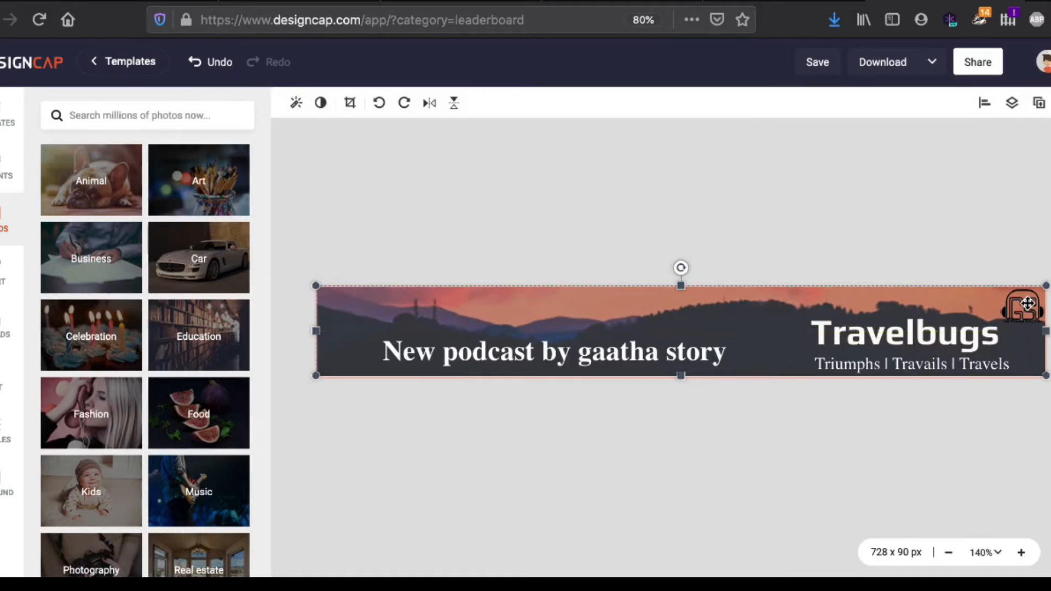
click(1017, 310)
drag(1017, 317, 999, 291)
drag(1023, 312, 1023, 303)
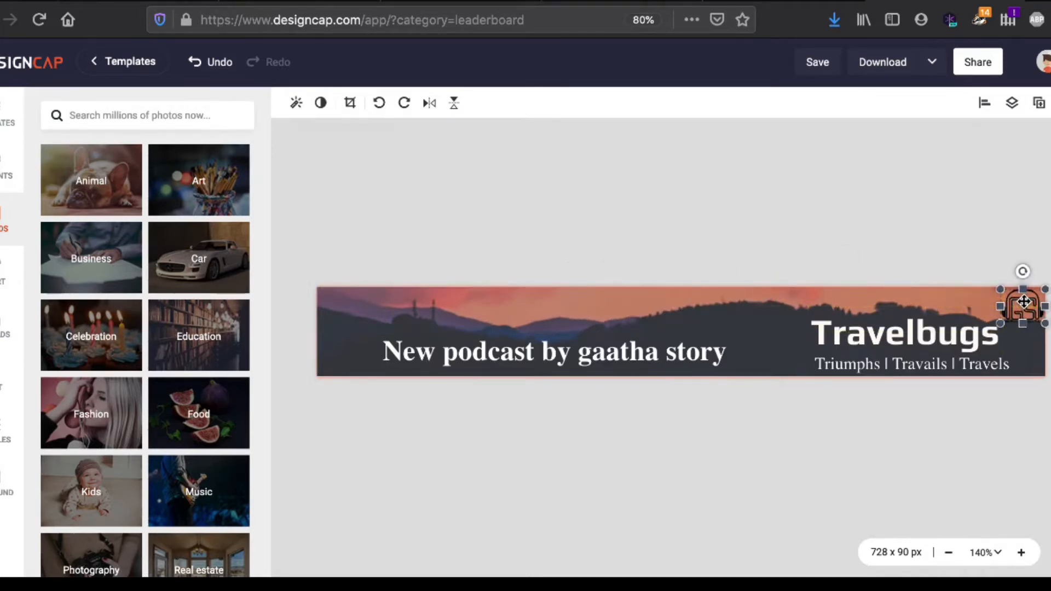
click(1025, 219)
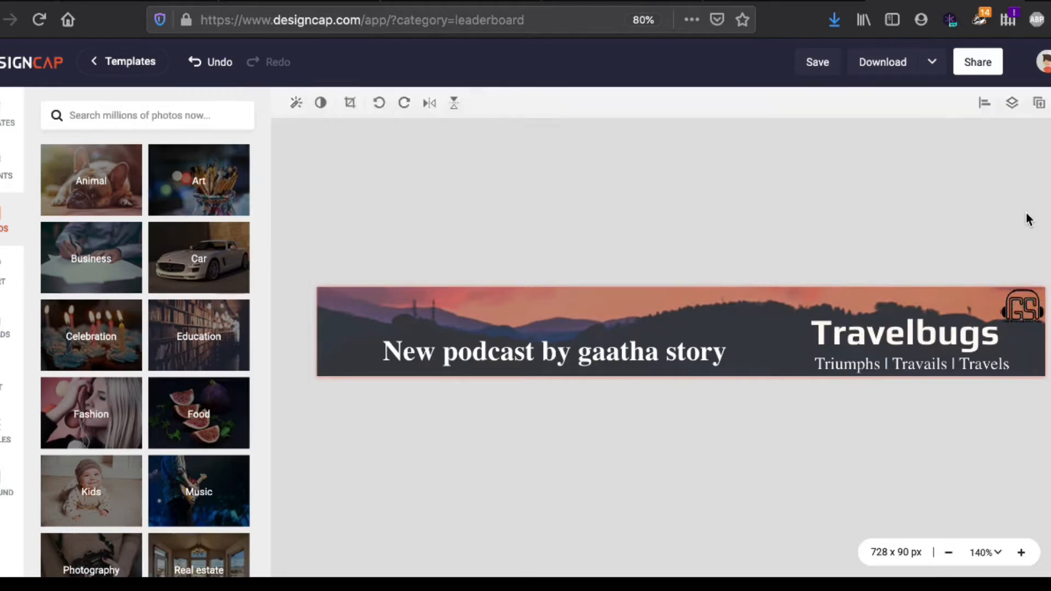
click(1022, 299)
click(995, 198)
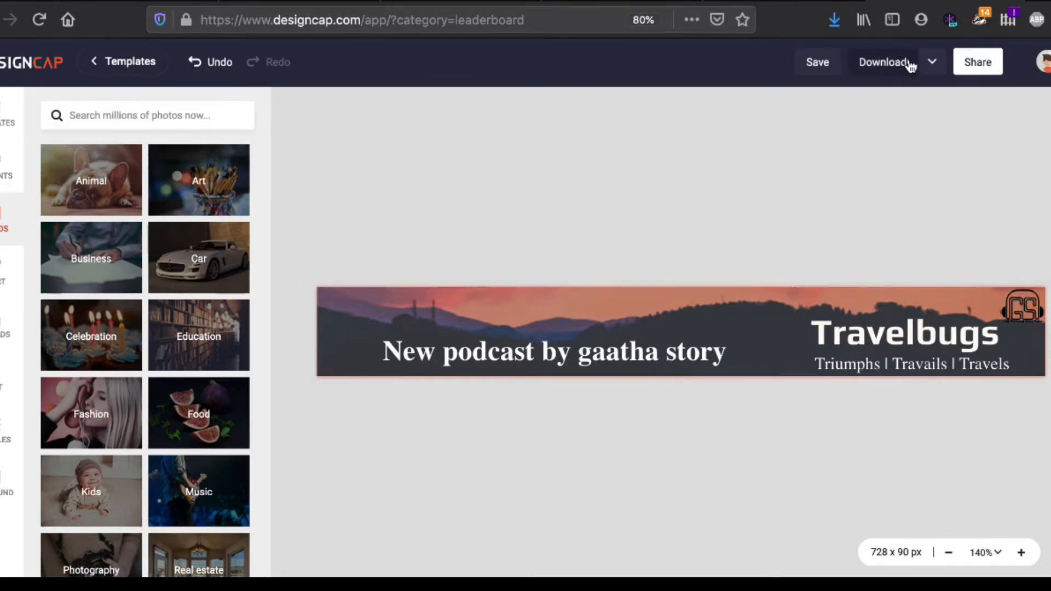
Download the banner as a JPG named "TBBanner" in XLarge size and dismiss the download confirmation
click(931, 62)
click(925, 104)
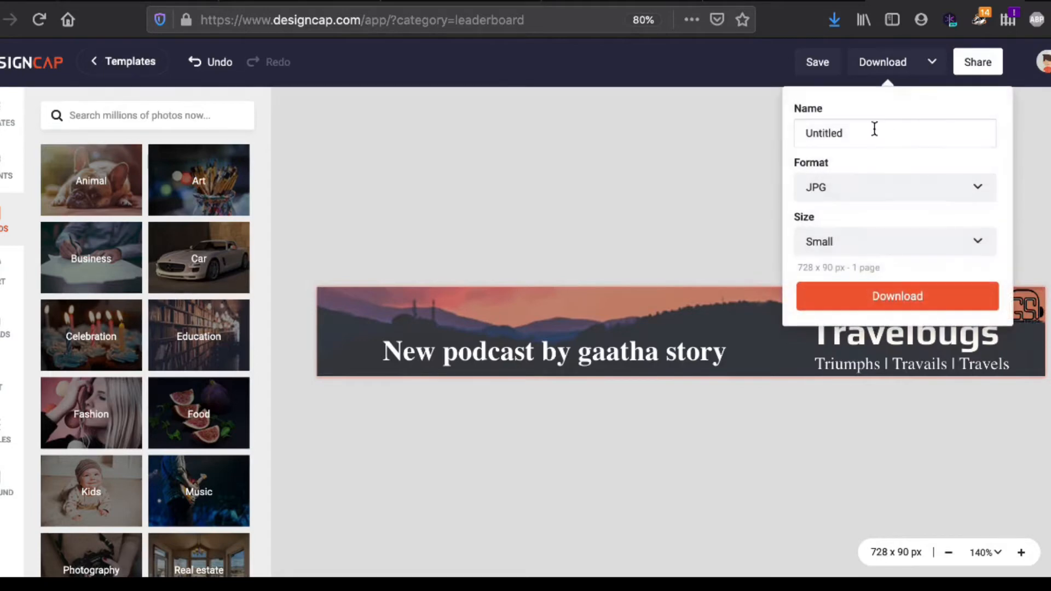
click(870, 136)
text(TB)
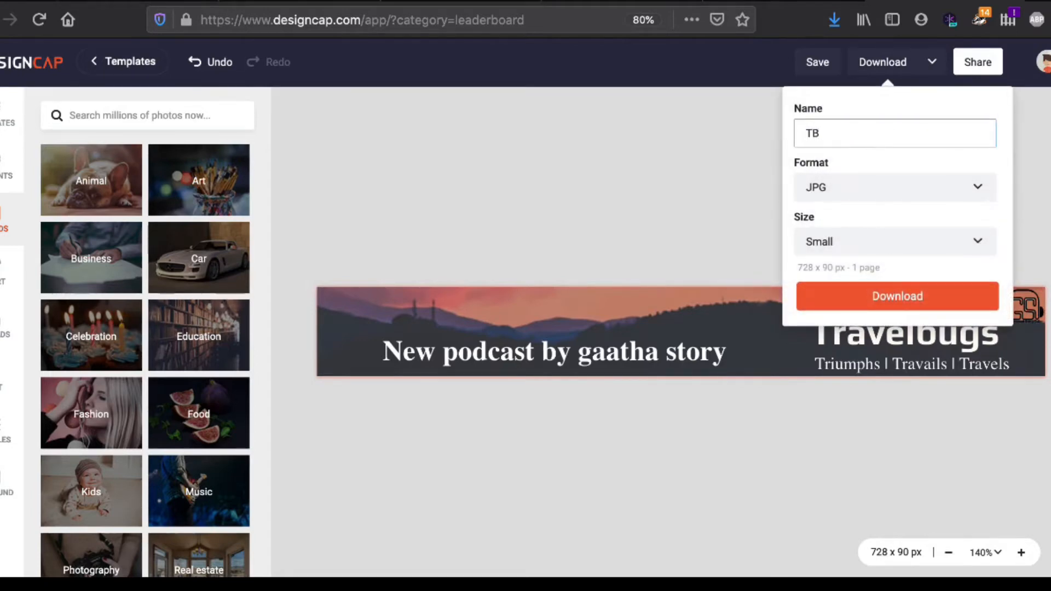
text(Banner)
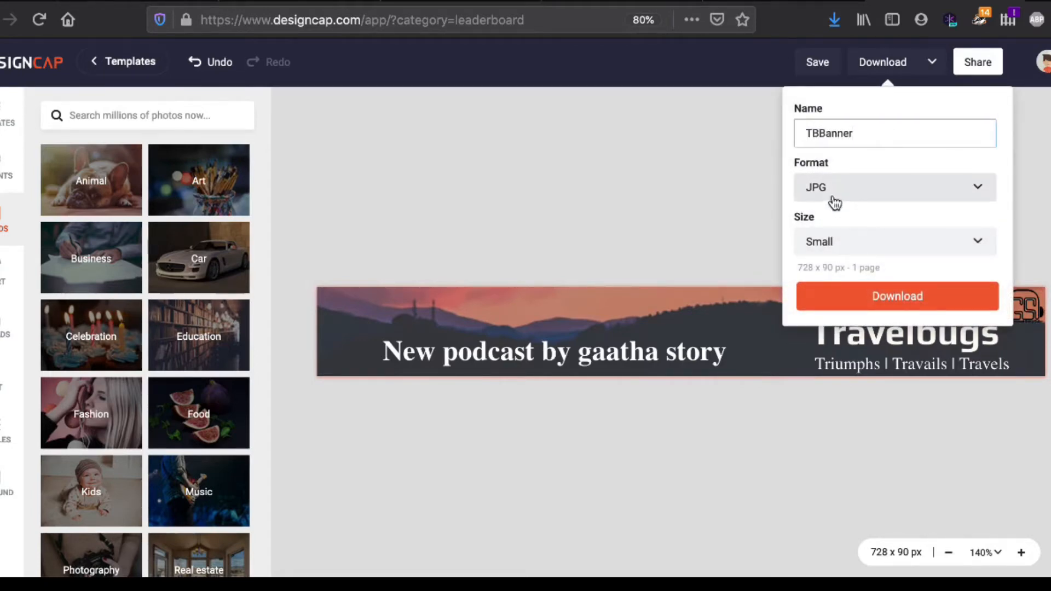
click(864, 237)
click(832, 366)
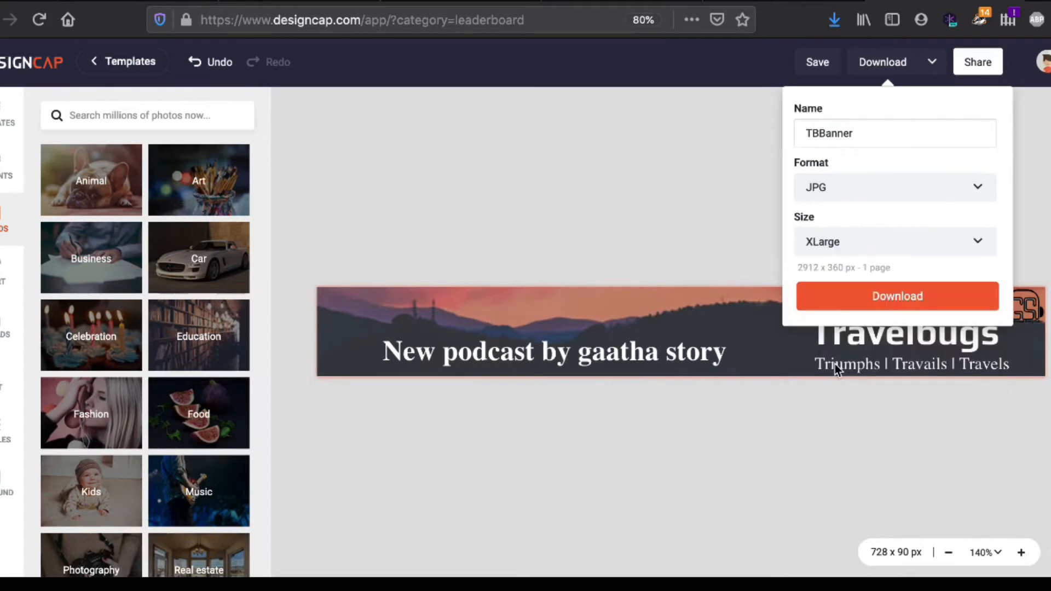
click(861, 302)
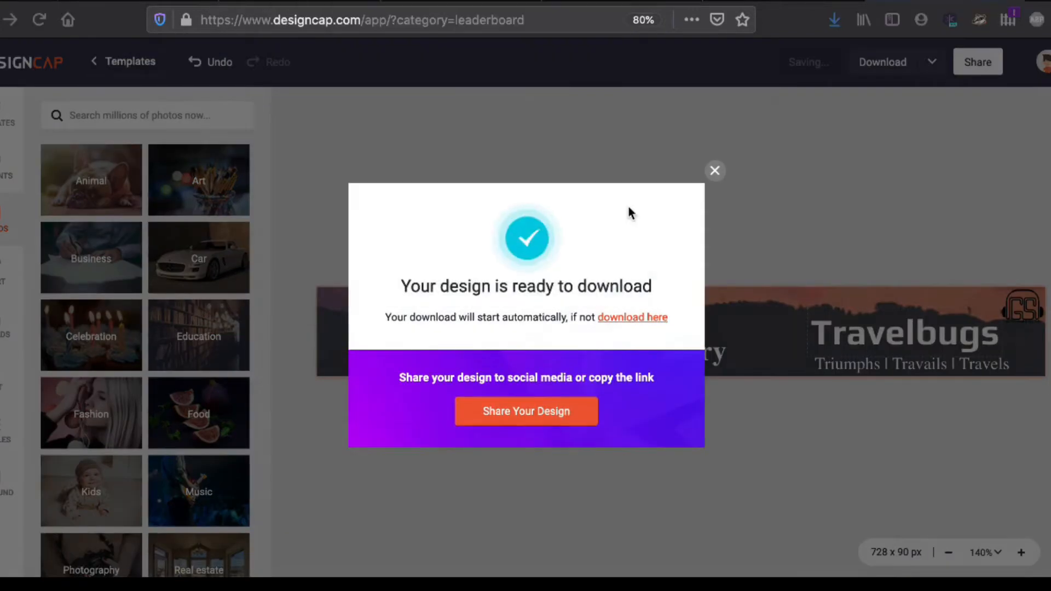
click(715, 172)
Return to the DesignCap home page and open the Report design category
click(3, 66)
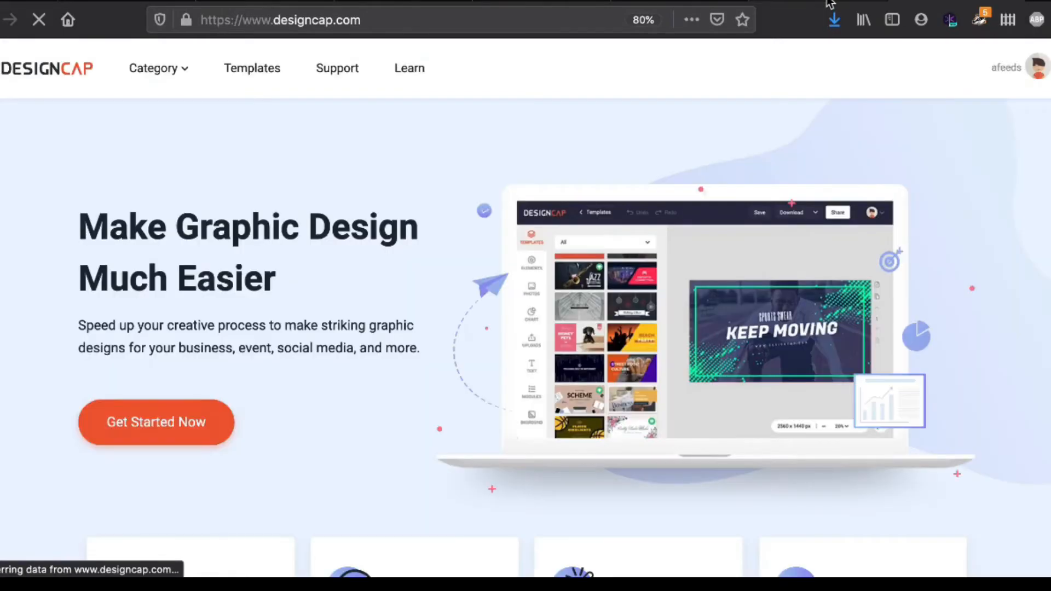
mouse_move(182, 73)
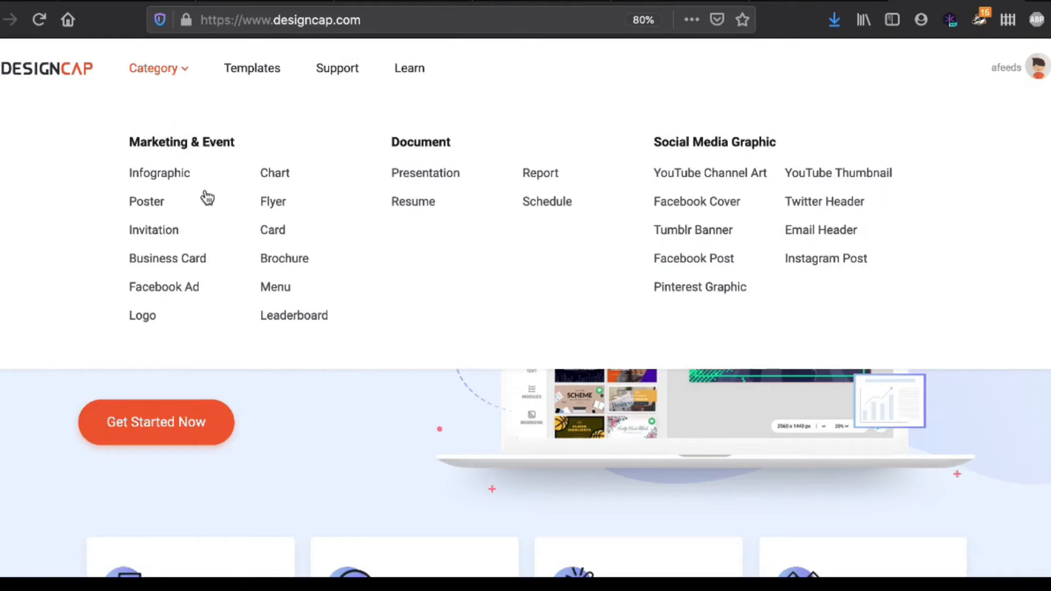
click(542, 174)
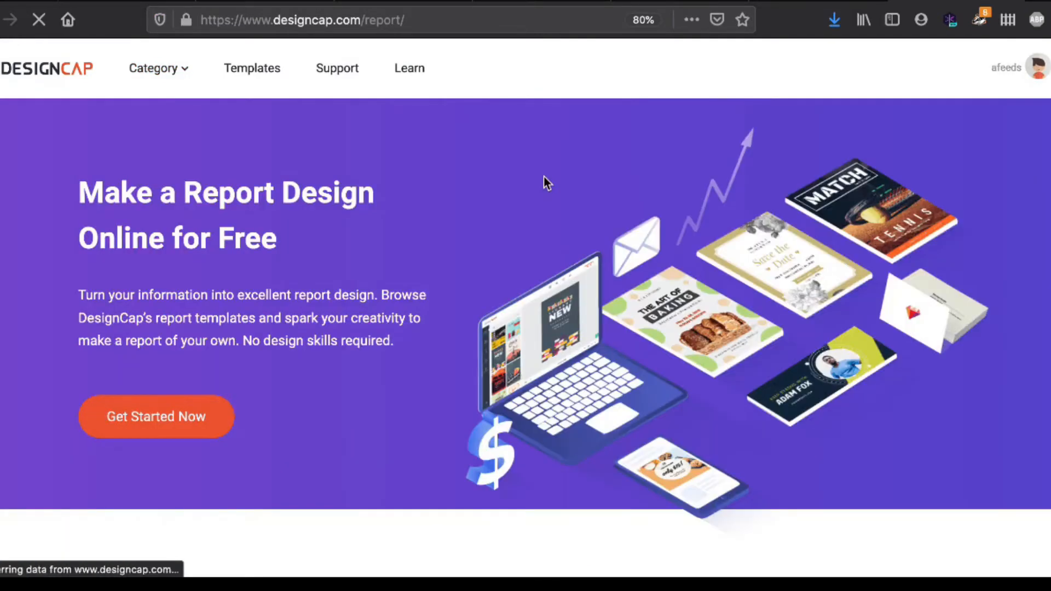
Browse the report templates and open the Marketing Report template for customizing
scroll(544, 176, down, 10)
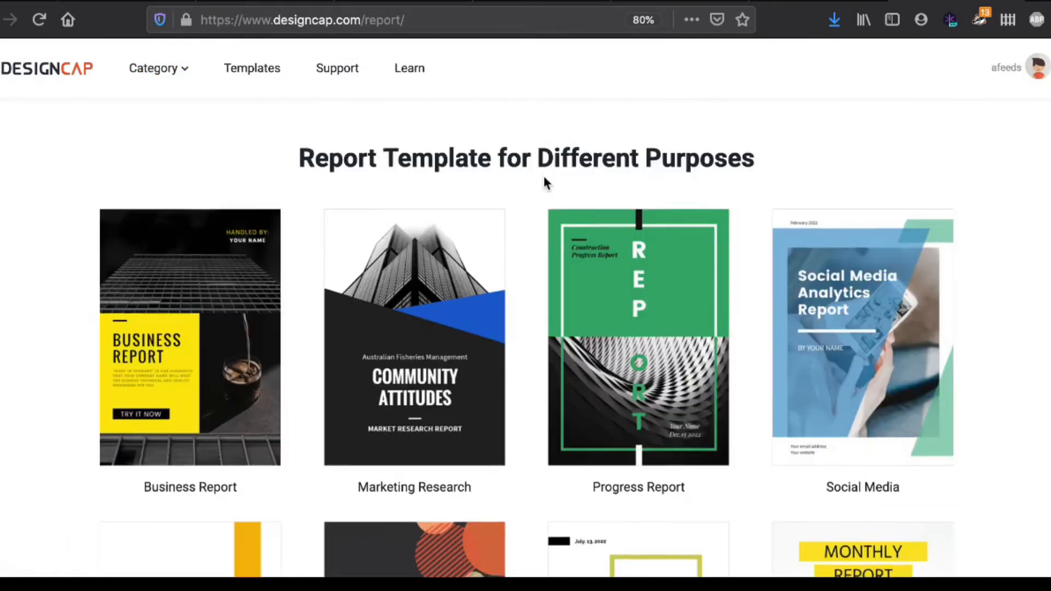
scroll(543, 175, down, 4)
scroll(544, 175, down, 1)
mouse_move(894, 204)
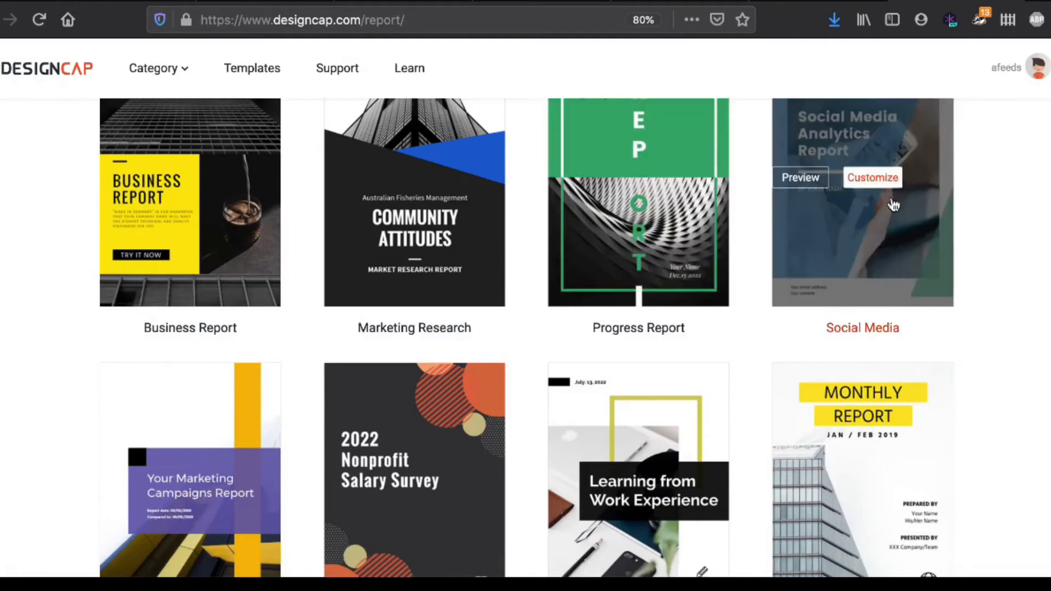
scroll(702, 313, down, 7)
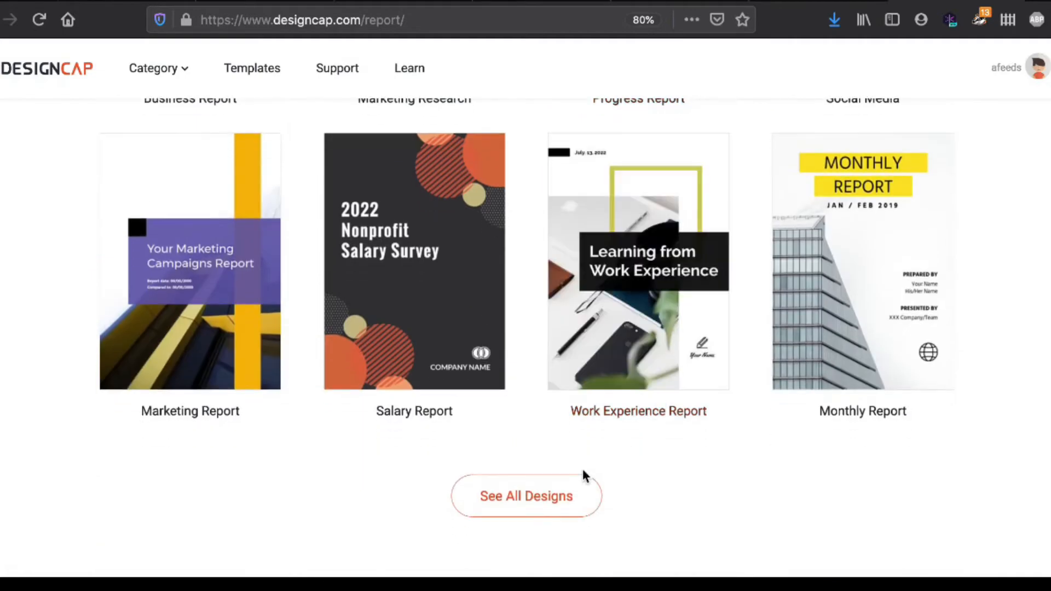
scroll(583, 471, up, 1)
scroll(583, 475, up, 3)
mouse_move(207, 398)
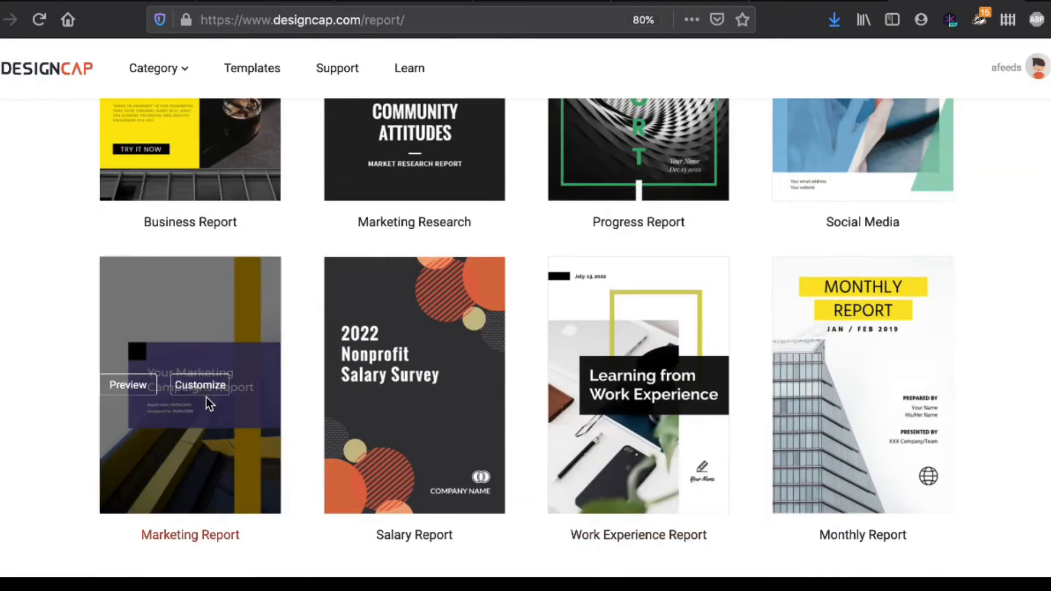
click(203, 388)
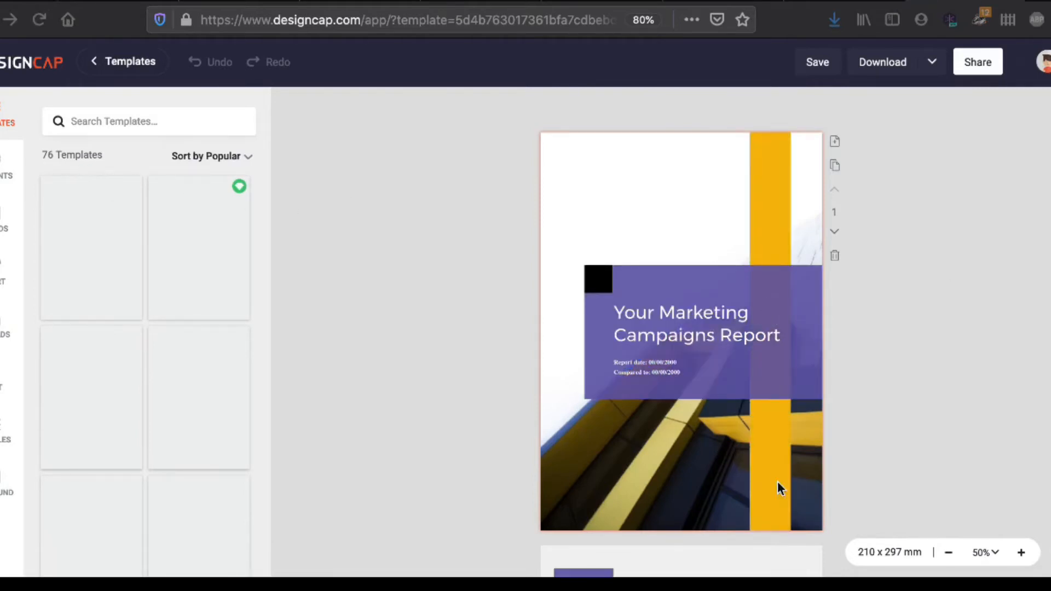
Replace the first line of the cover title with the person's first name in possessive form
click(691, 317)
key(slash)
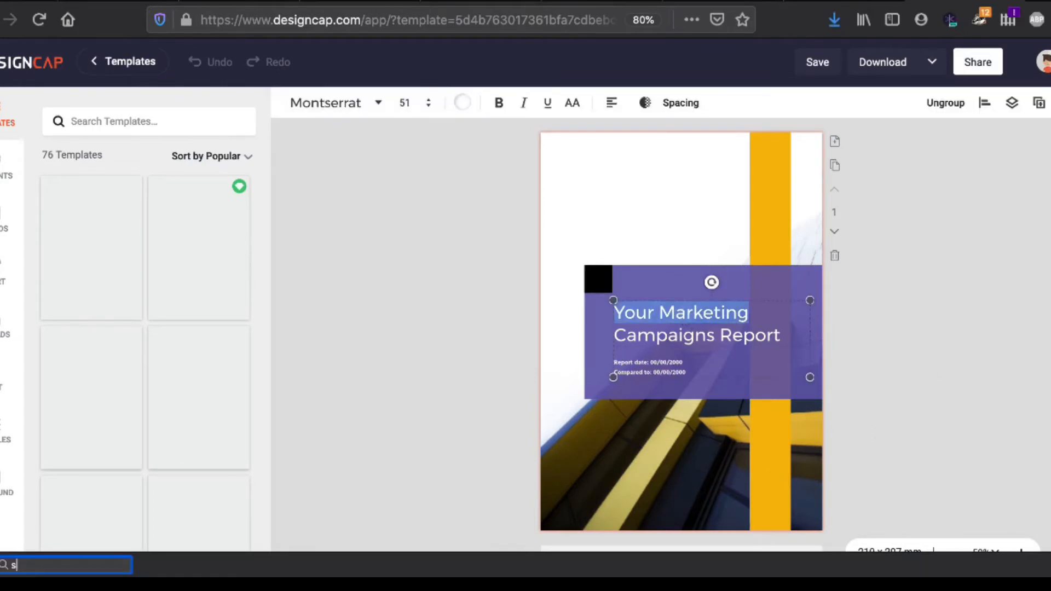
text(s)
triple_click(714, 305)
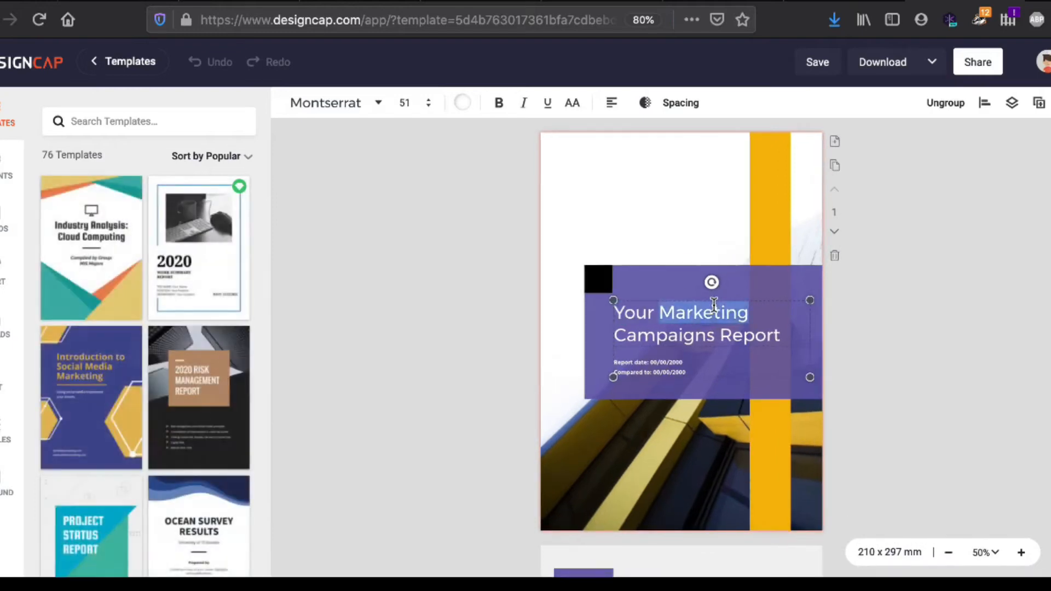
triple_click(714, 304)
text(A)
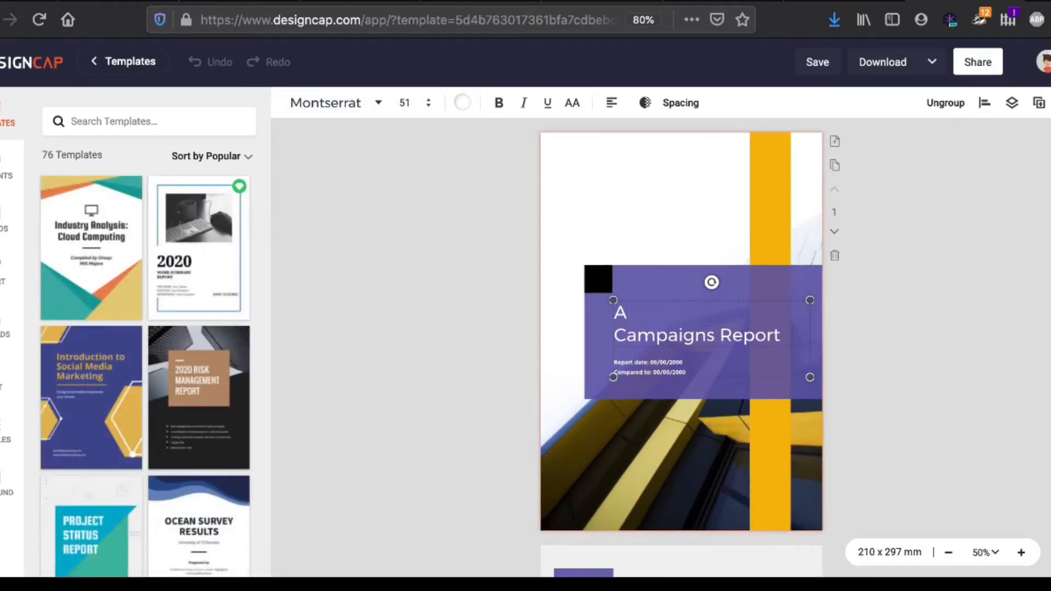
text(Marmar's)
Replace "Campaigns Report" in the cover title with "Marketing Tools Report"
triple_click(715, 337)
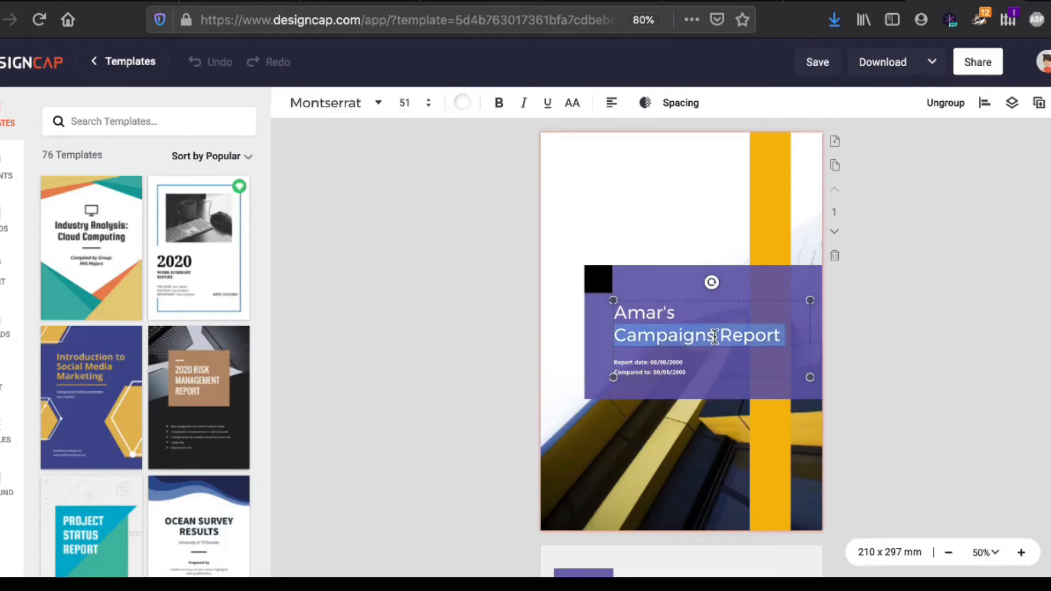
text(Market)
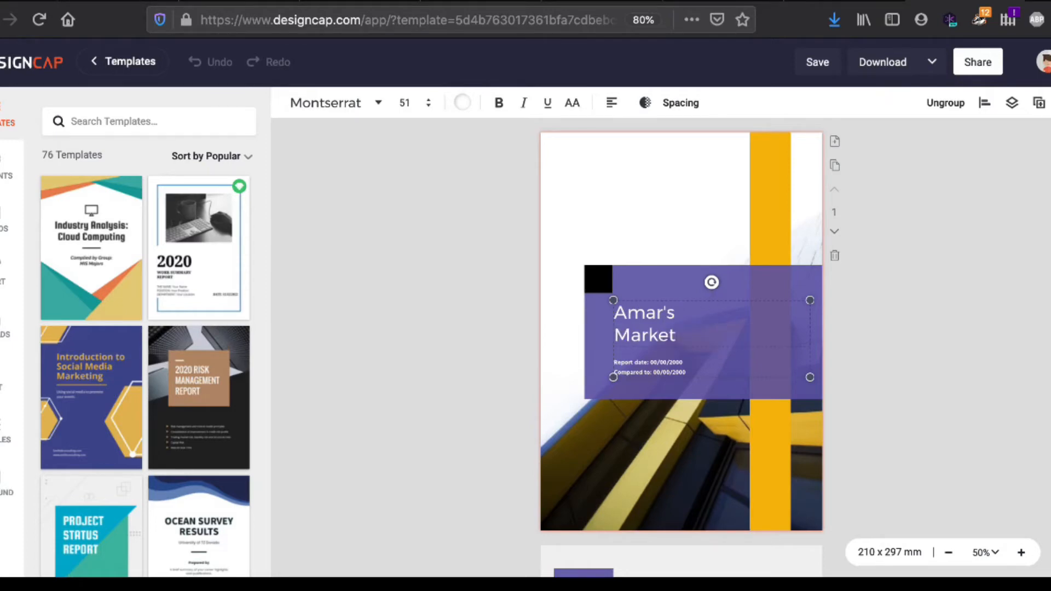
text(ing Tools)
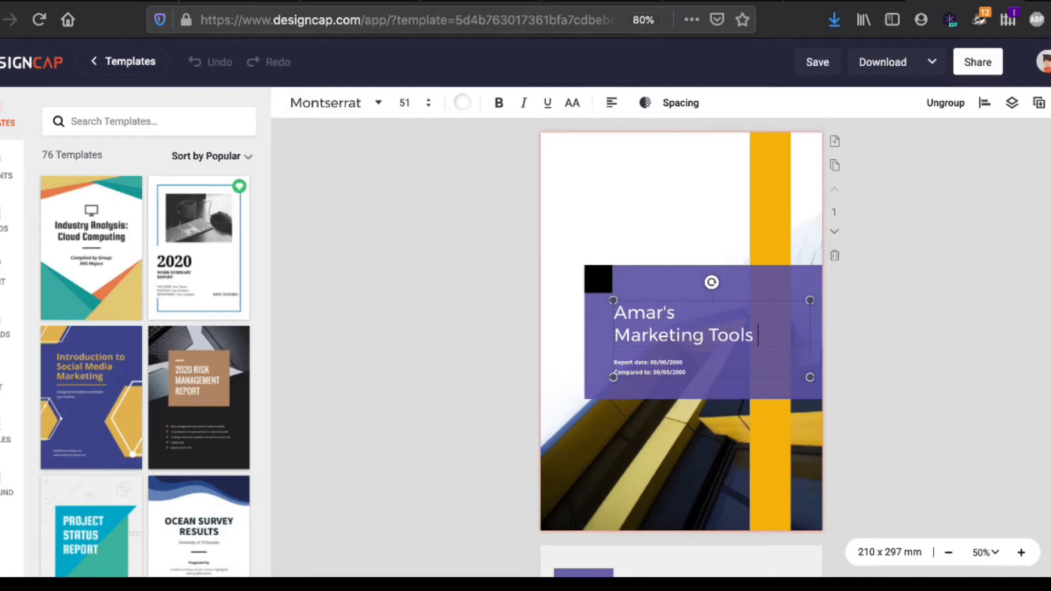
text( Report)
Remove the "Compared to" line on the cover and replace the report date line with "August 2020"
triple_click(661, 388)
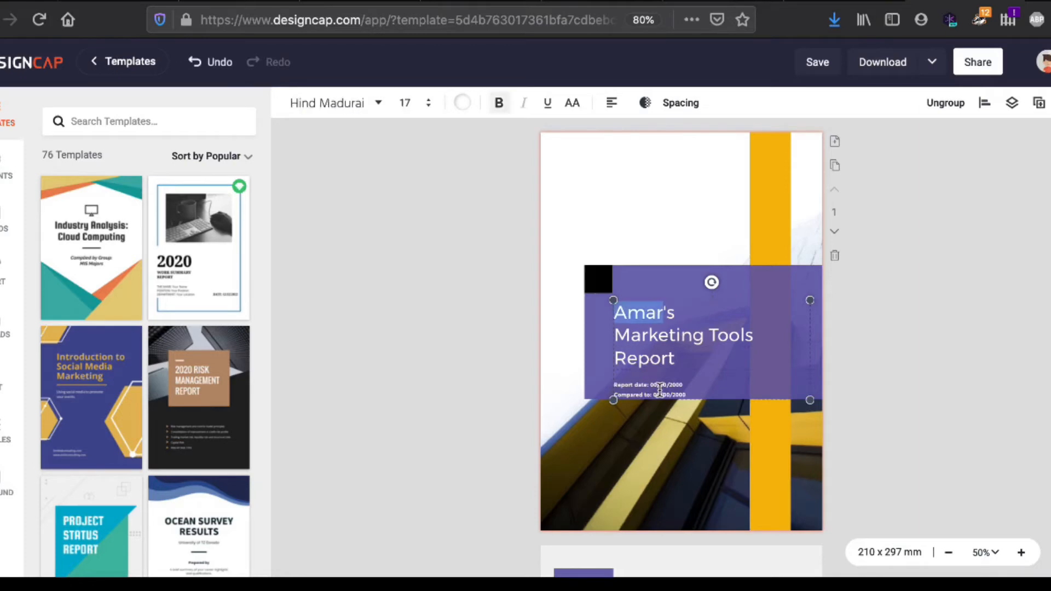
triple_click(681, 394)
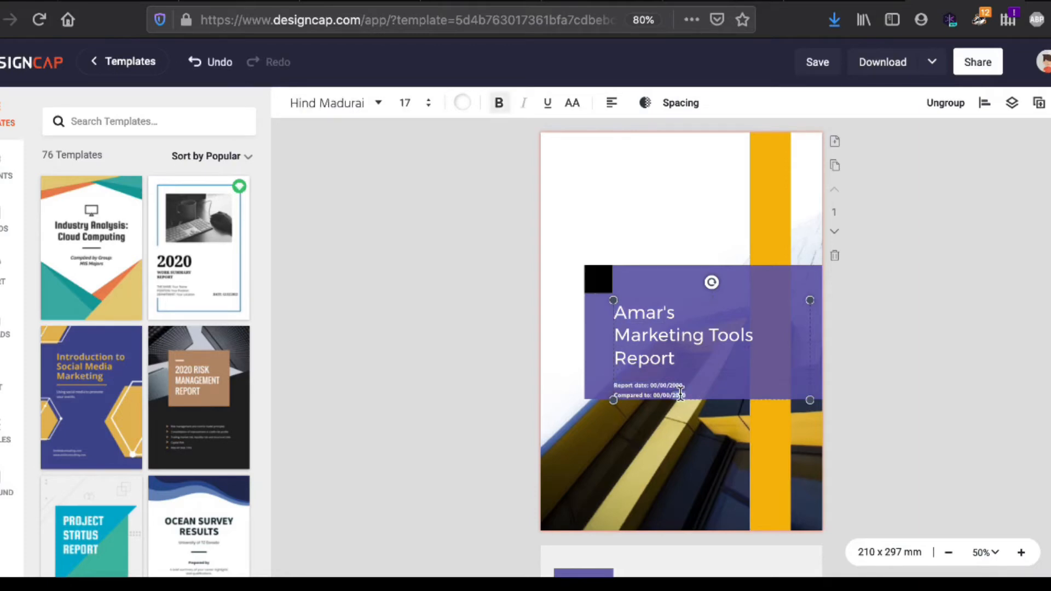
key(BackSpace)
triple_click(661, 385)
text(August)
click(1027, 317)
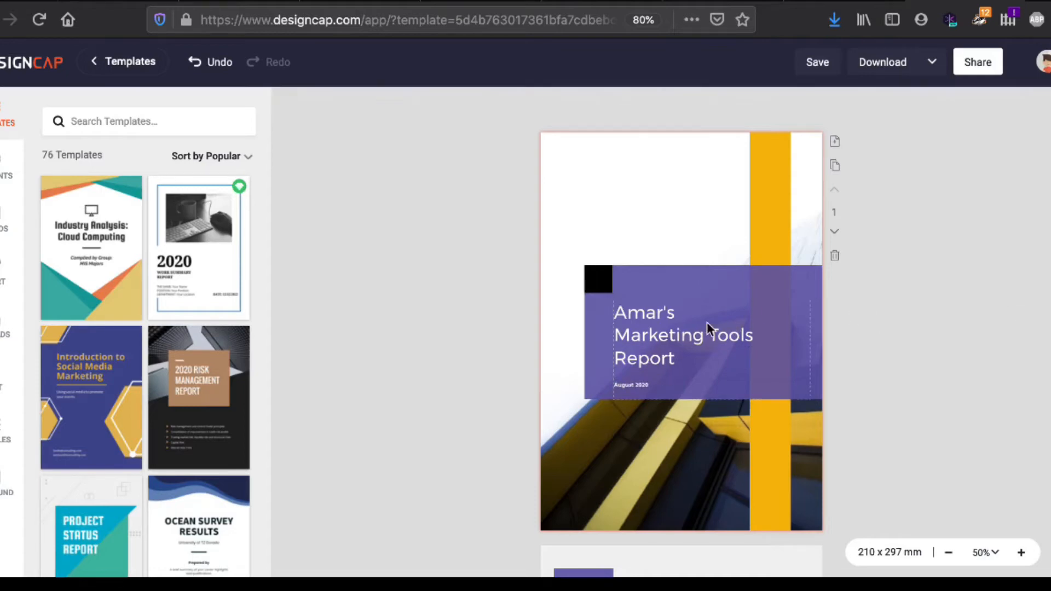
Change the first line of the cover title to "Snazzy Socials"
click(665, 313)
double_click(665, 313)
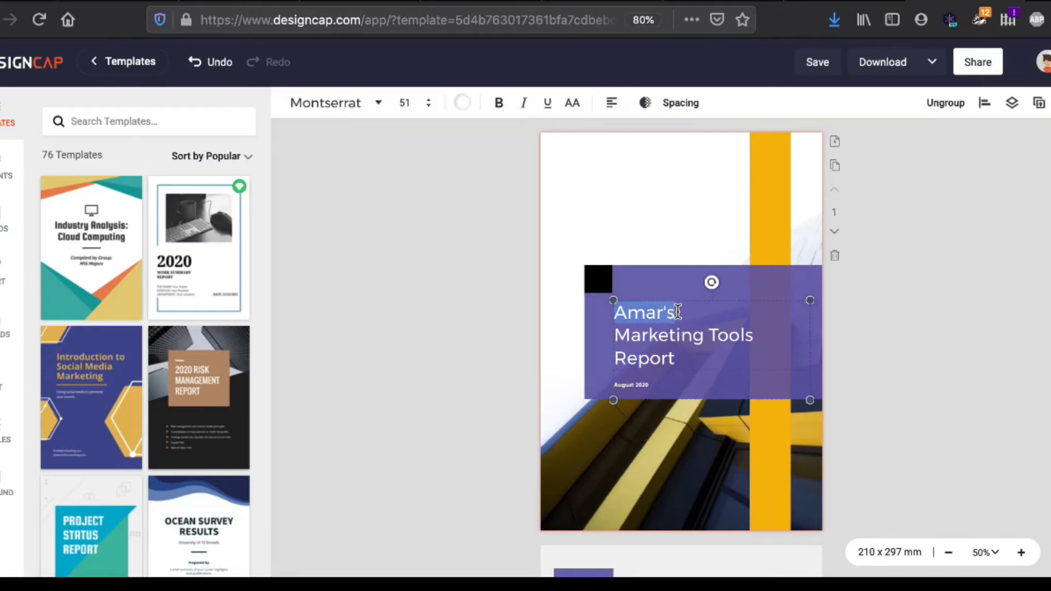
text(Snazz)
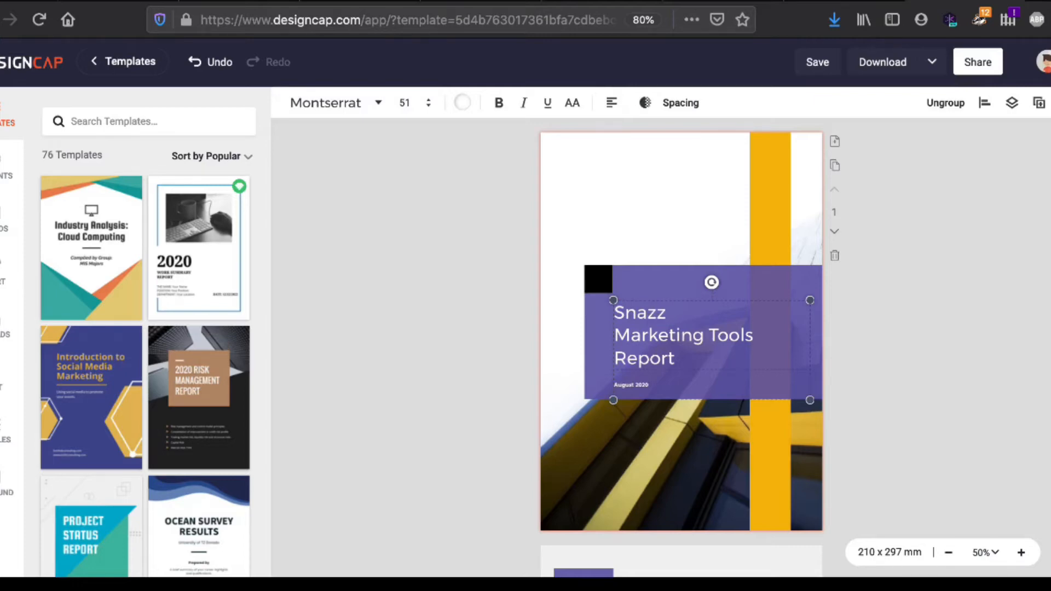
text(y Socials)
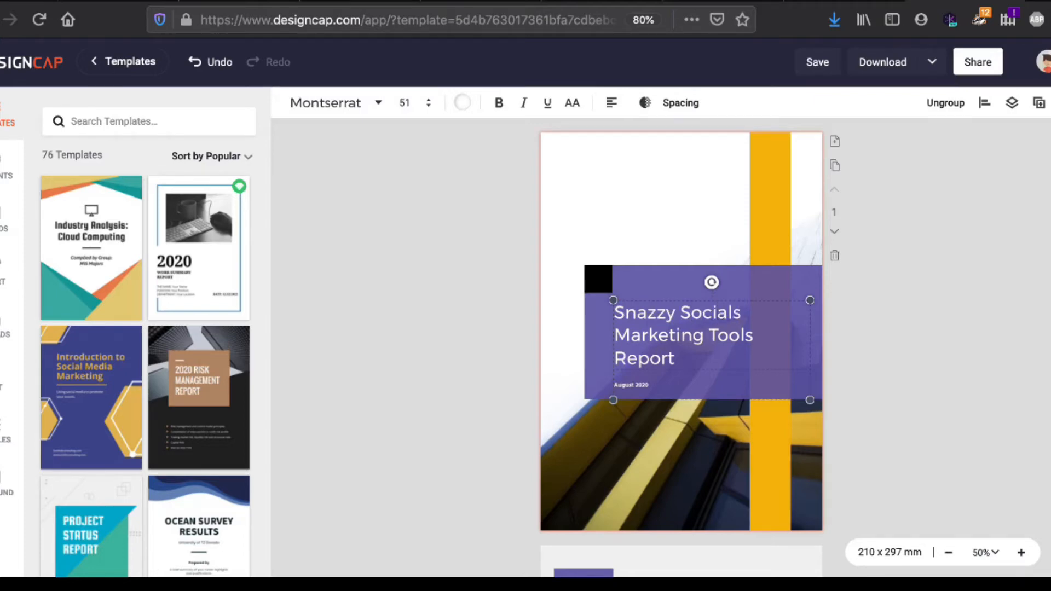
click(994, 432)
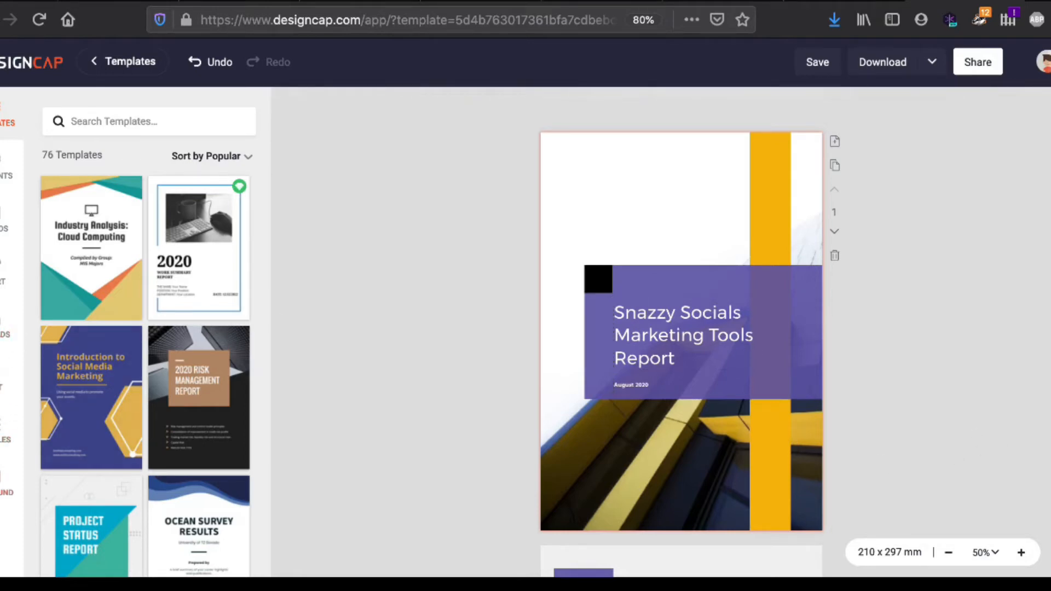
Add the uploaded My Kitaab logo to the cover, shrink it and fit it into the page's upper-left corner
click(2, 337)
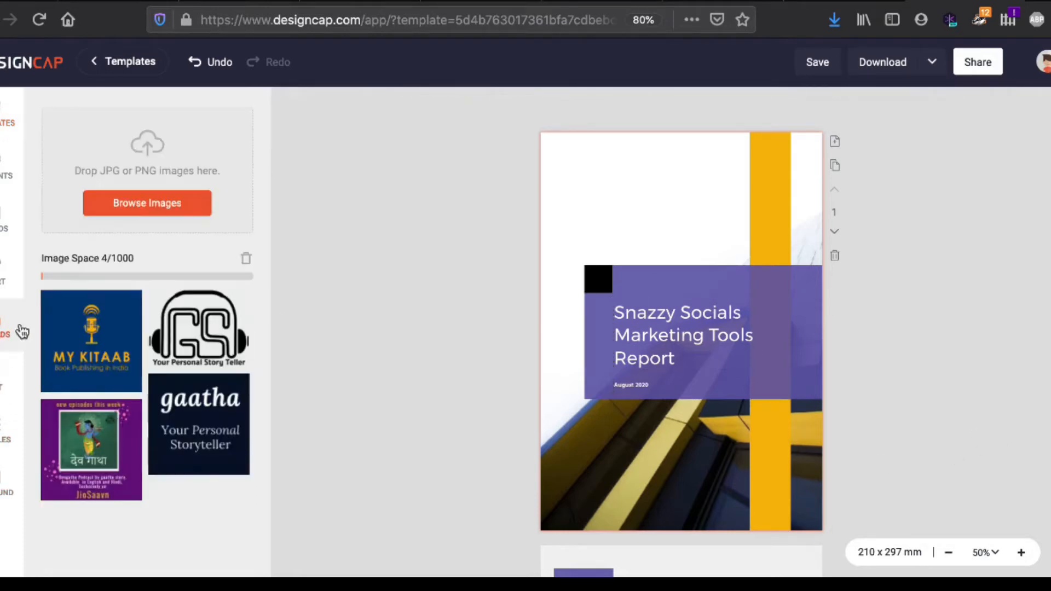
click(90, 339)
click(5, 230)
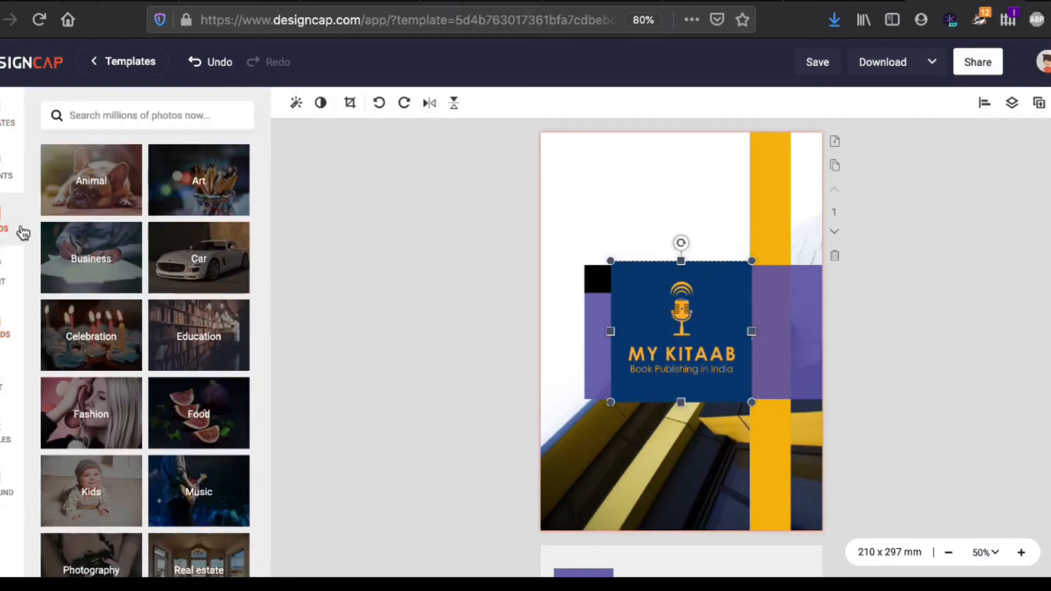
drag(666, 332, 568, 113)
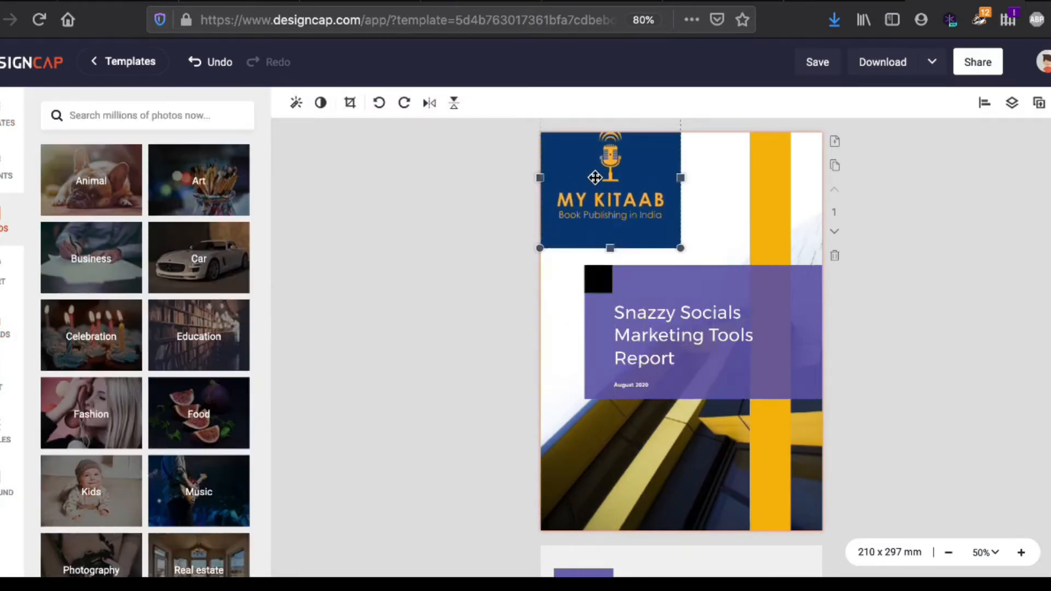
drag(681, 248, 628, 196)
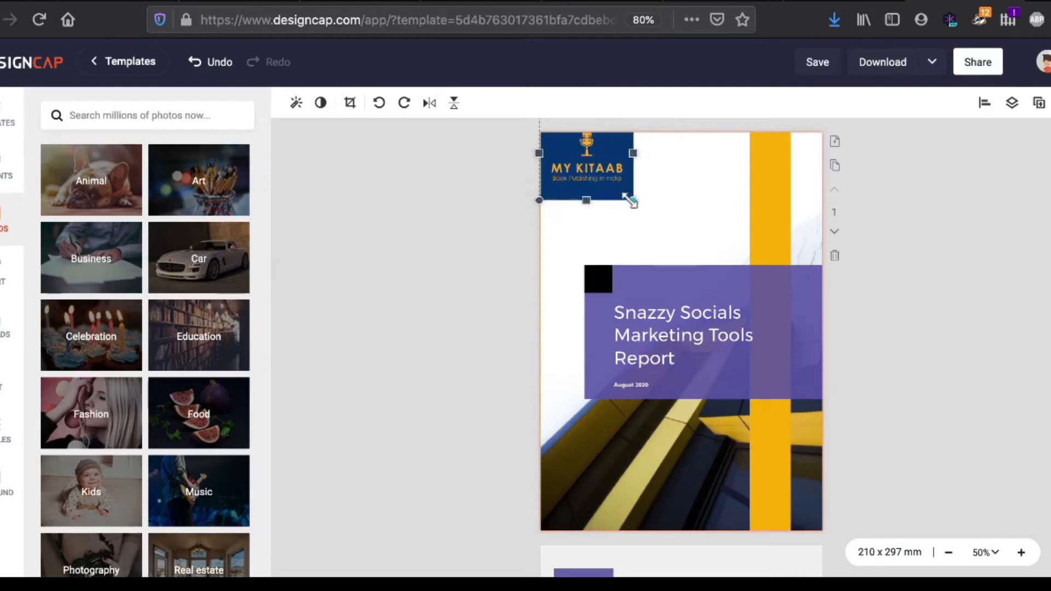
drag(590, 151, 590, 177)
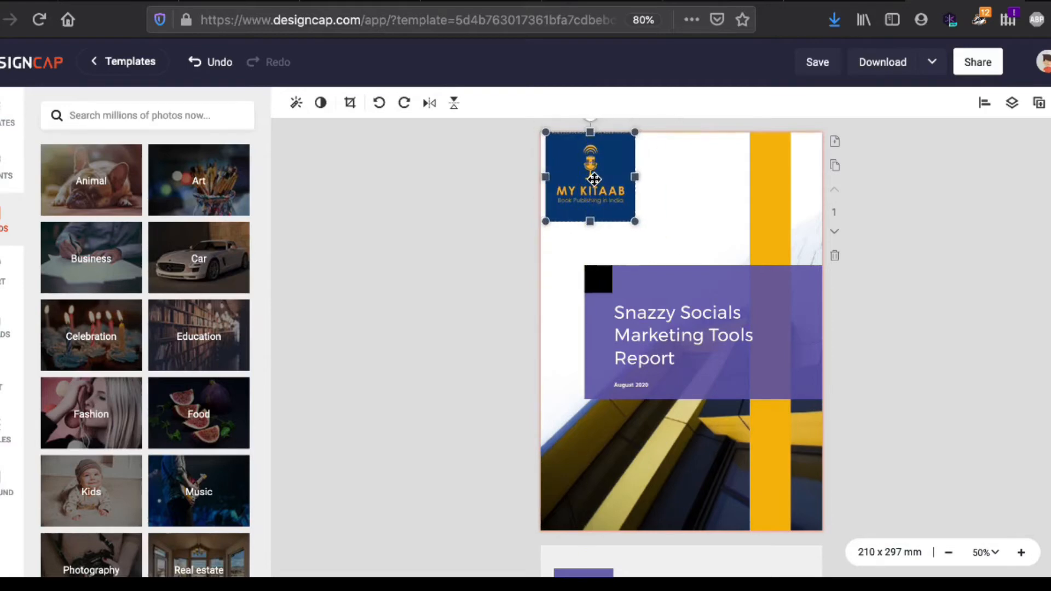
drag(632, 222, 613, 205)
click(900, 232)
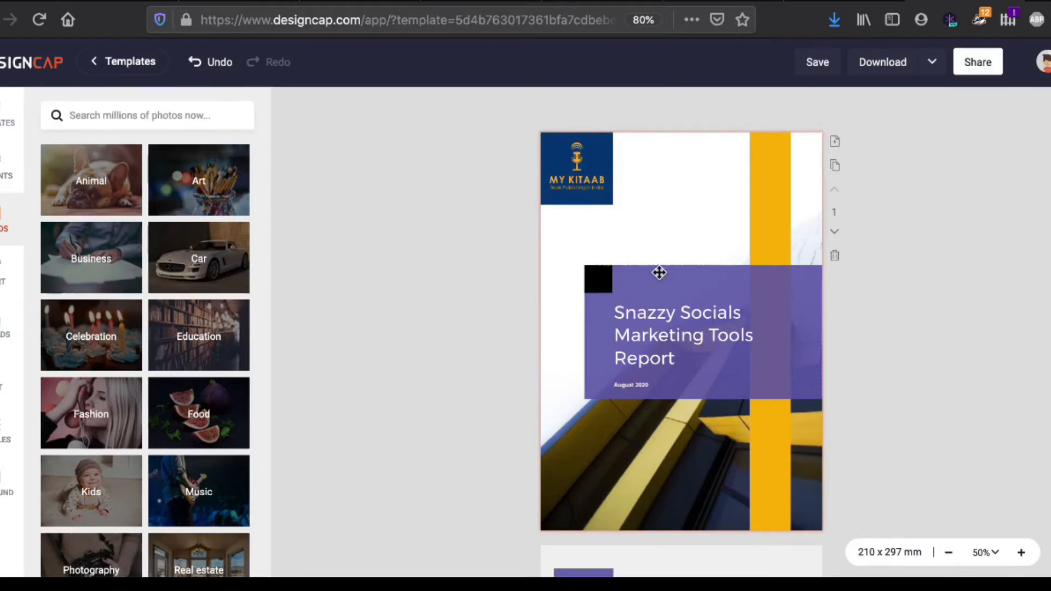
Shift the purple title box with its black corner square slightly down on the cover
click(602, 281)
mouse_move(602, 281)
mouse_down()
mouse_move(600, 304)
mouse_move(601, 291)
mouse_up()
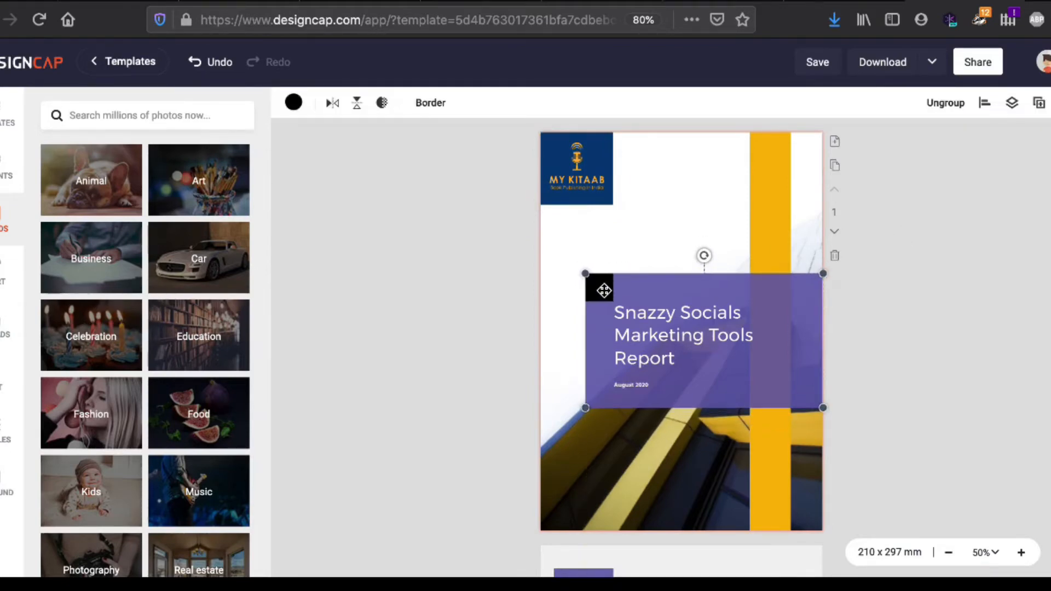
click(678, 470)
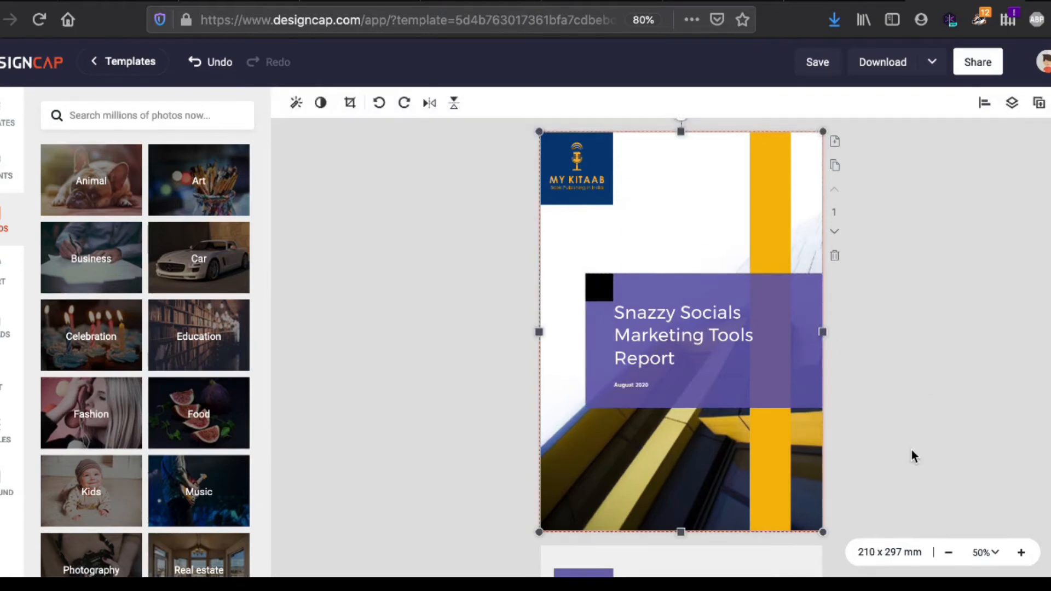
Replace the page 2 heading with "The Quick Brown Fox Jumped Over The Lazy Dog" and move it just right of the purple square
scroll(911, 452, down, 3)
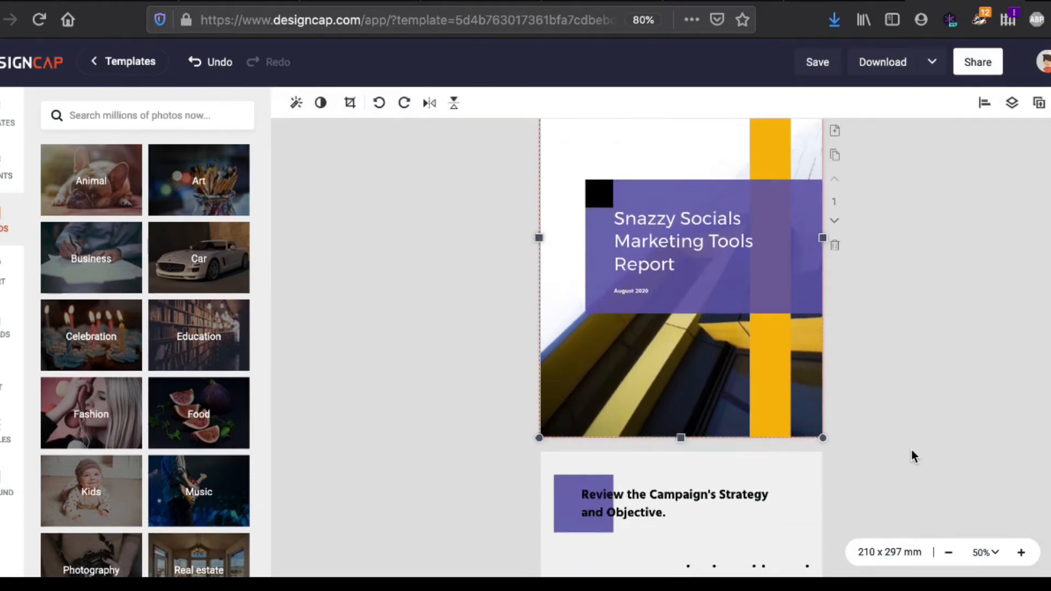
click(723, 494)
double_click(723, 495)
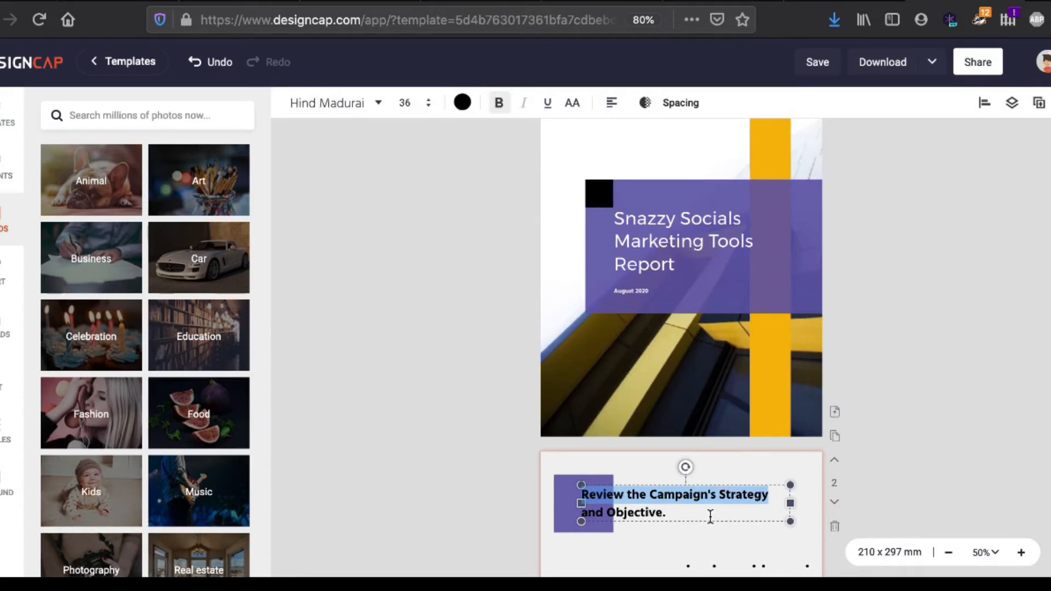
double_click(710, 517)
drag(710, 516, 577, 493)
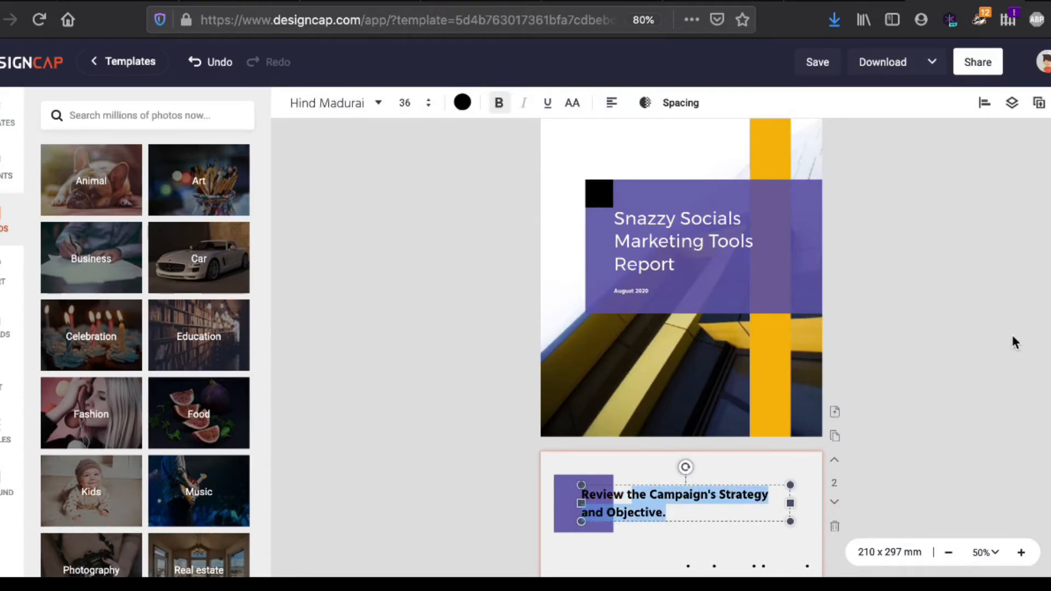
scroll(1011, 333, down, 1)
text(t)
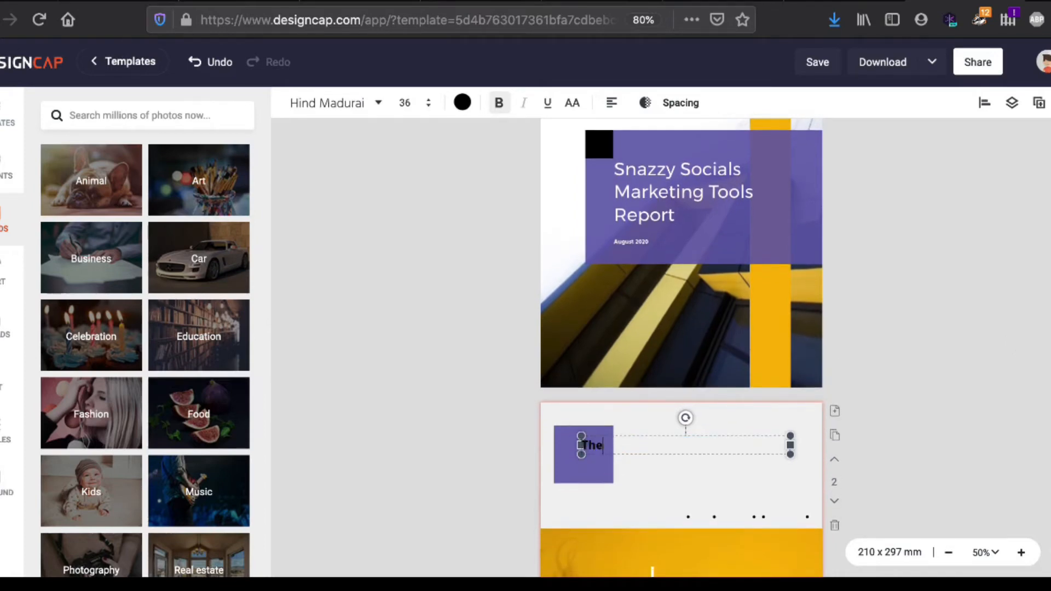
text(ck Bro)
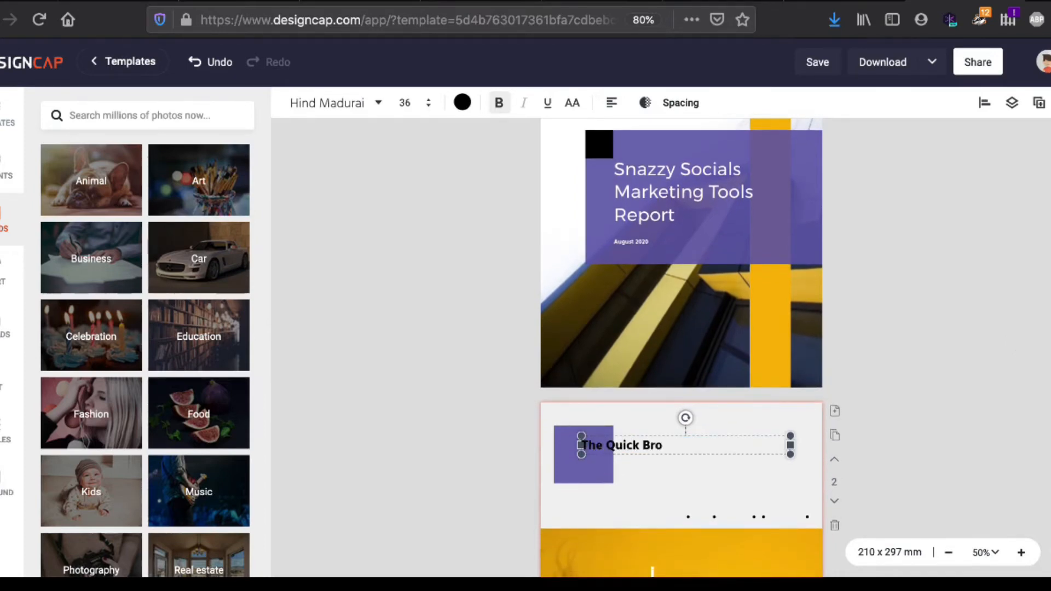
text(wn Fox Jumped Over The La)
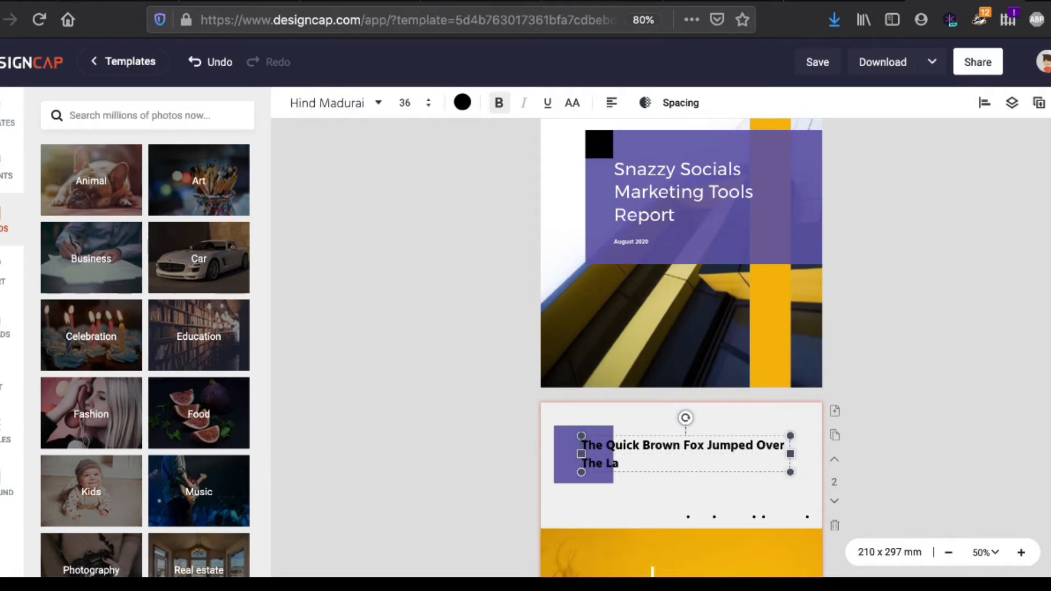
text(zy Dog)
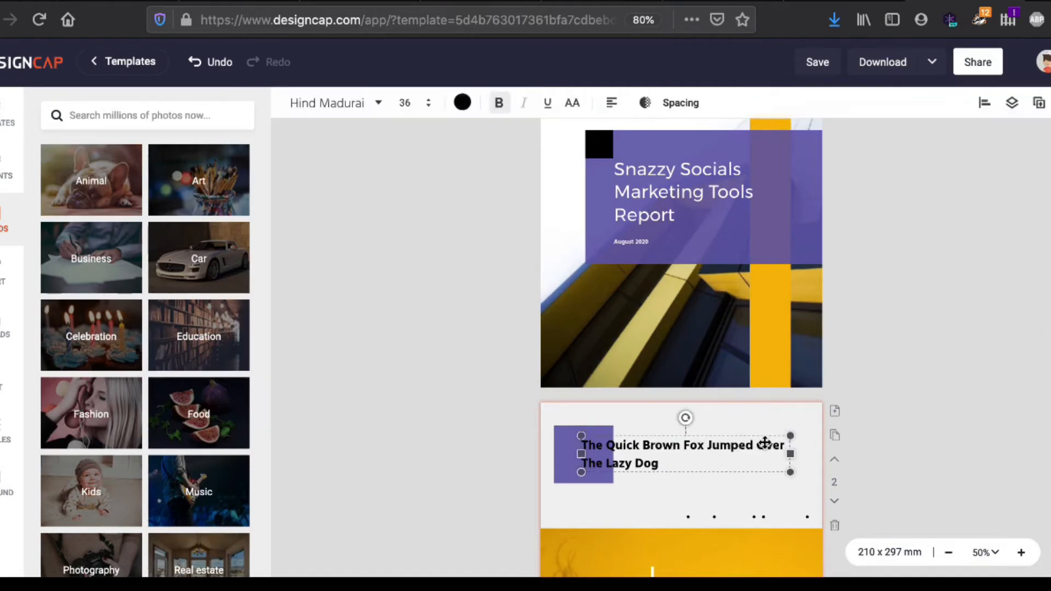
drag(764, 442, 767, 441)
Delete the yellow photo of the woman with headphones from page 2
scroll(951, 386, down, 1)
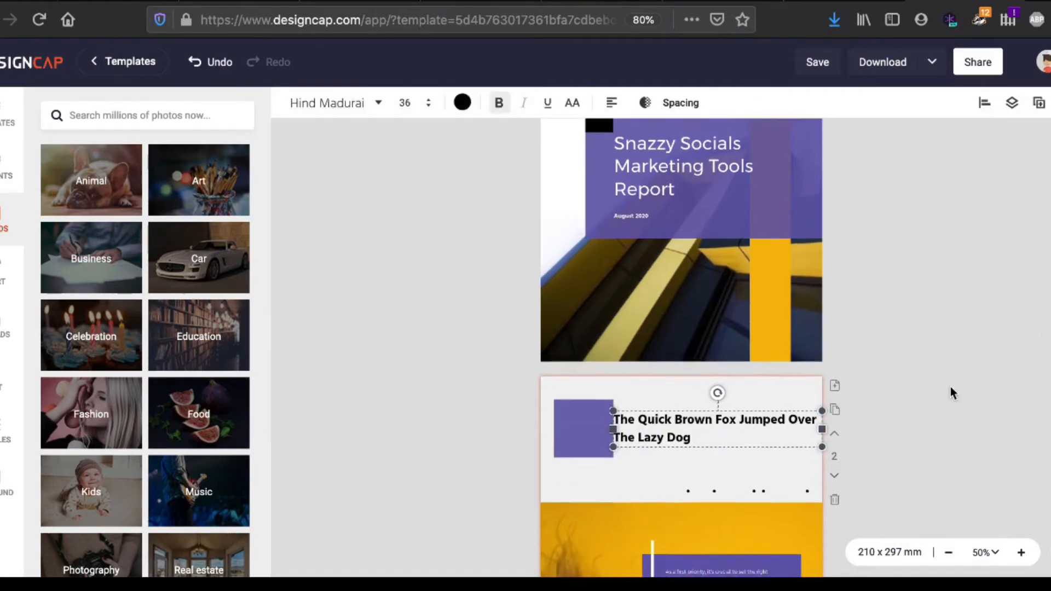
scroll(950, 386, down, 5)
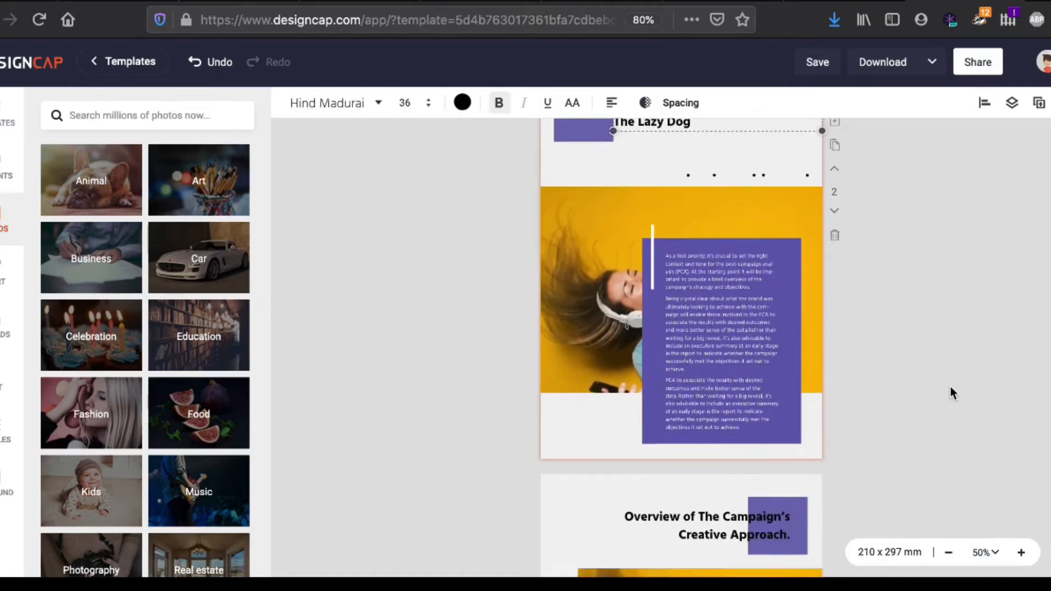
click(561, 352)
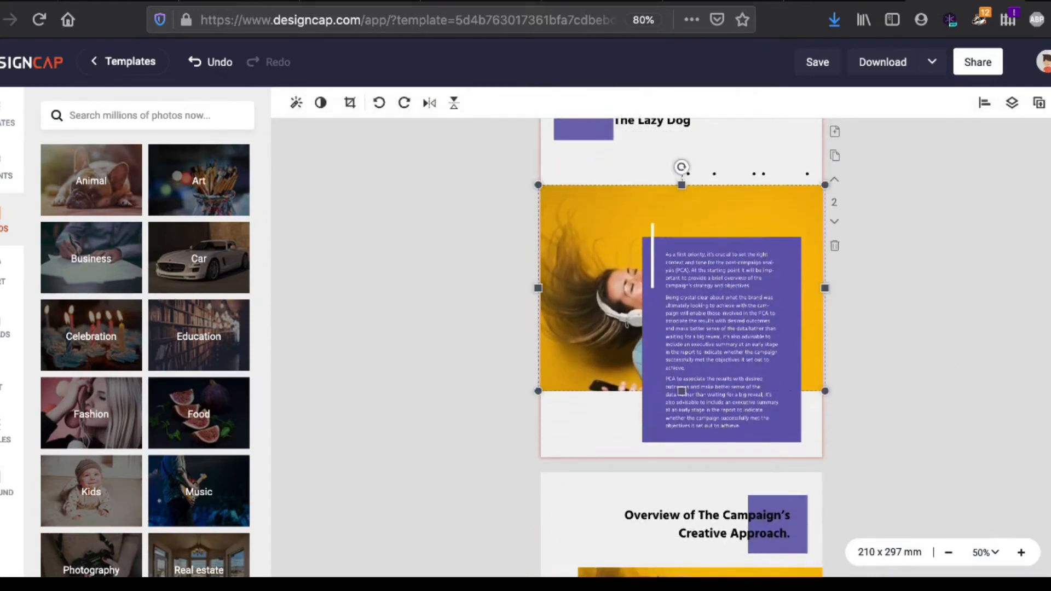
key(Delete)
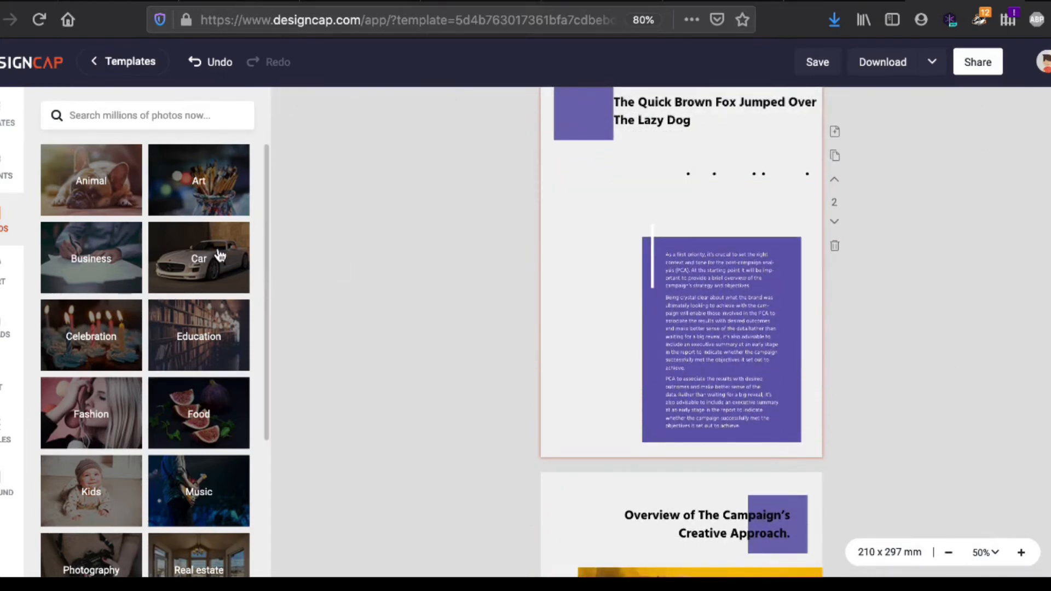
Search the stock photos for "dog" and add the brown dog on a black background to page 2
click(183, 119)
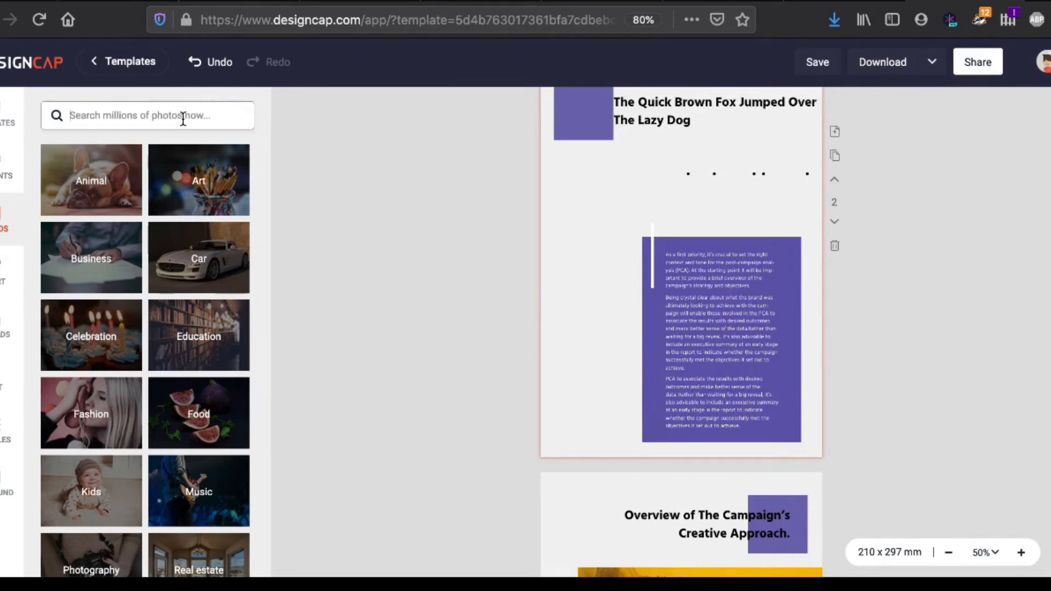
text(dog)
key(Return)
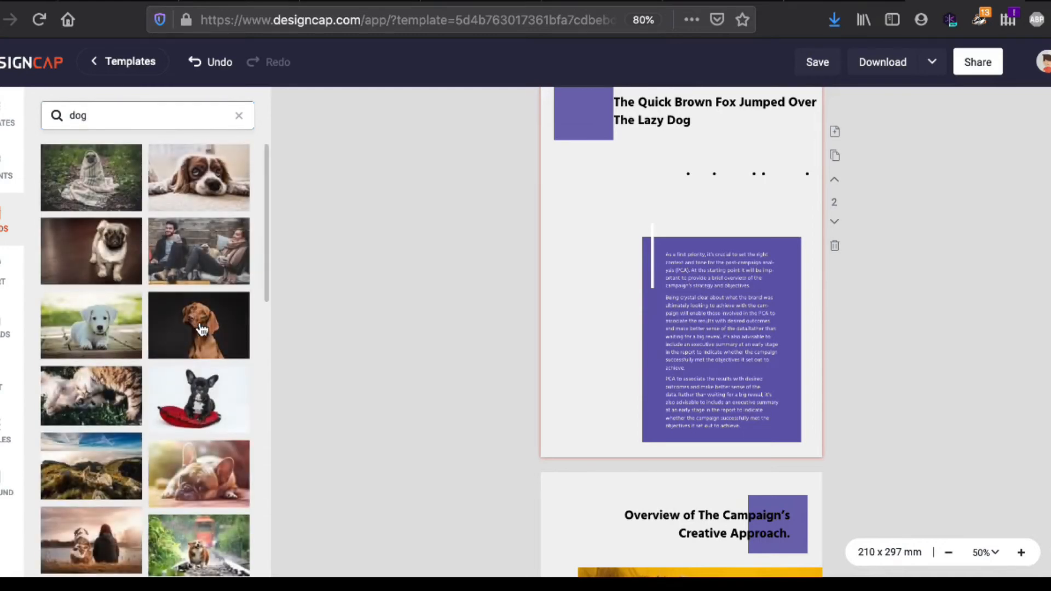
drag(201, 328, 682, 273)
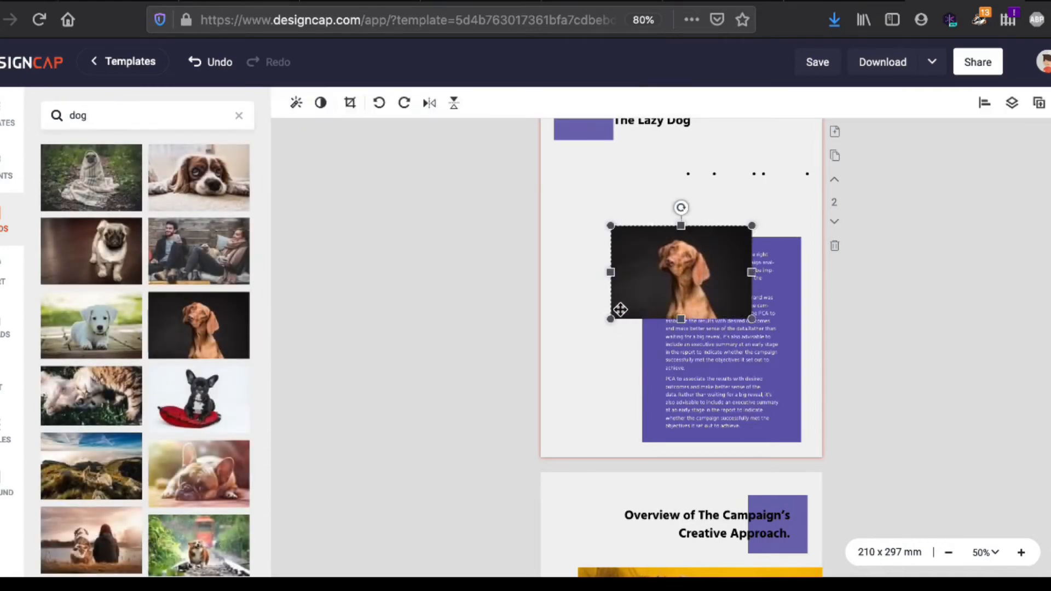
Enlarge the brown dog photo on page 2 to about the full page width and send it to the bottom layer
drag(612, 320, 541, 329)
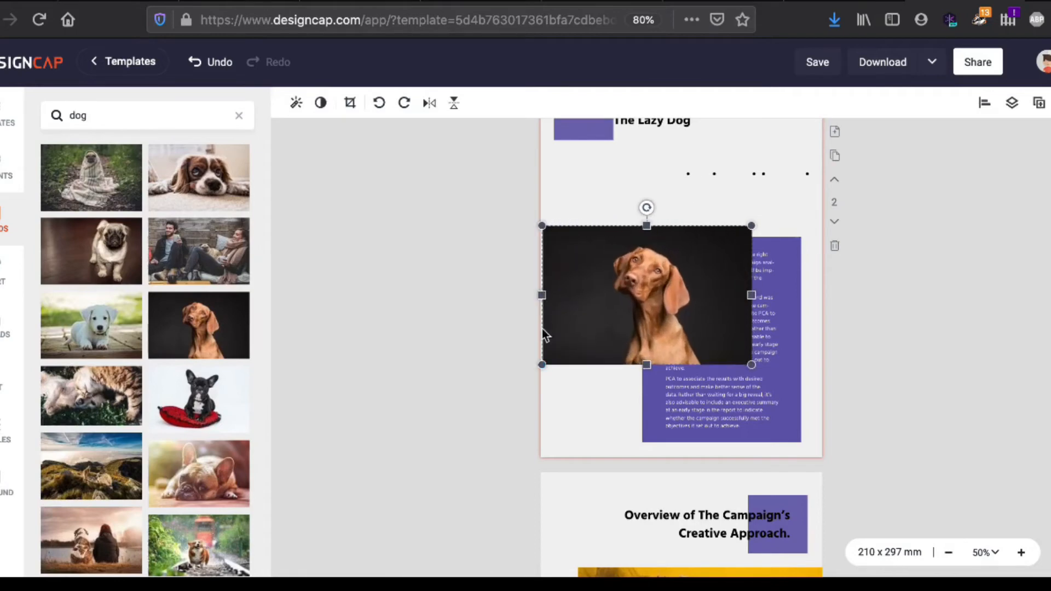
drag(752, 364, 833, 365)
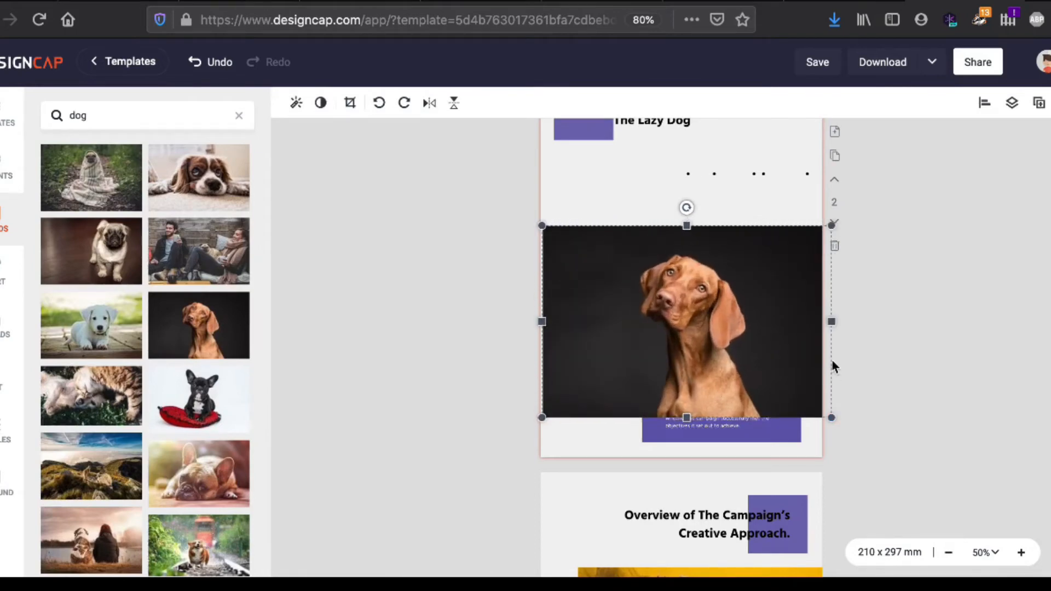
click(1011, 103)
click(1020, 195)
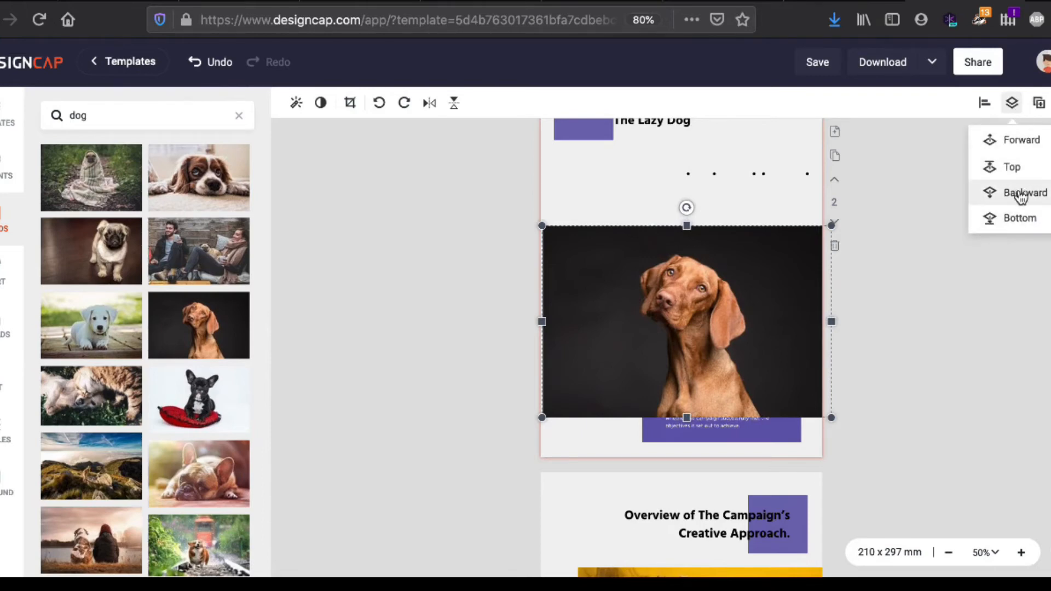
click(1021, 219)
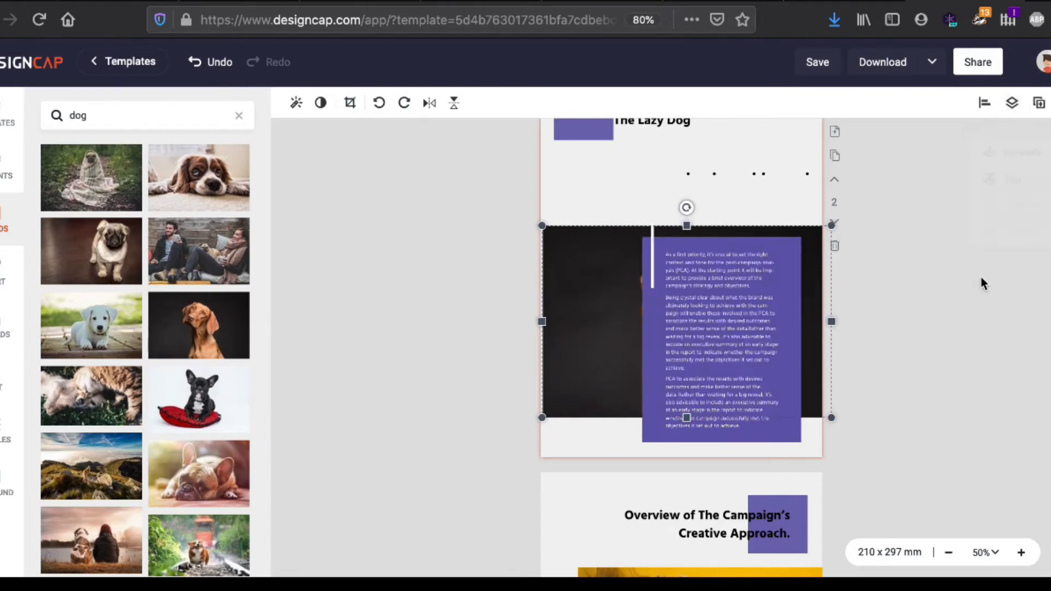
Shift the dog photo left and slightly up, and raise the purple box and its text to align with the photo's upper edge
drag(568, 336, 491, 320)
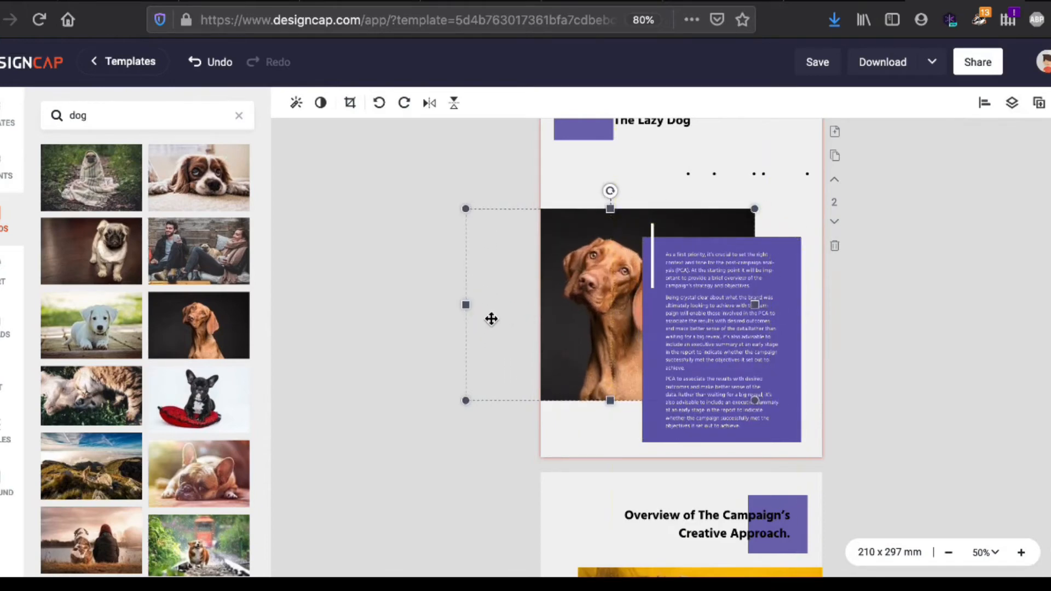
click(927, 321)
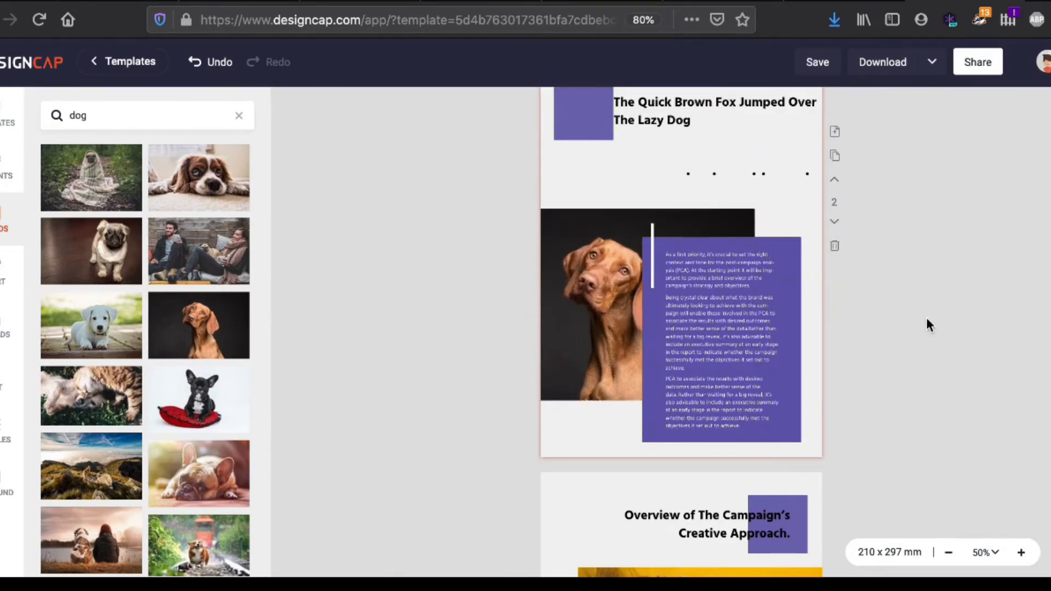
drag(788, 241, 797, 212)
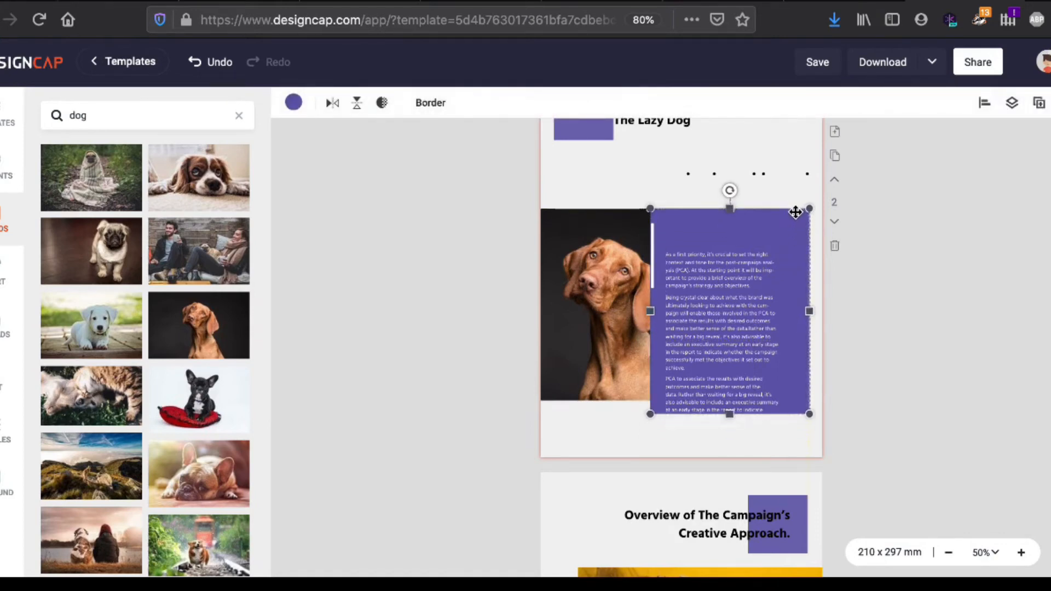
click(732, 301)
drag(732, 300, 739, 270)
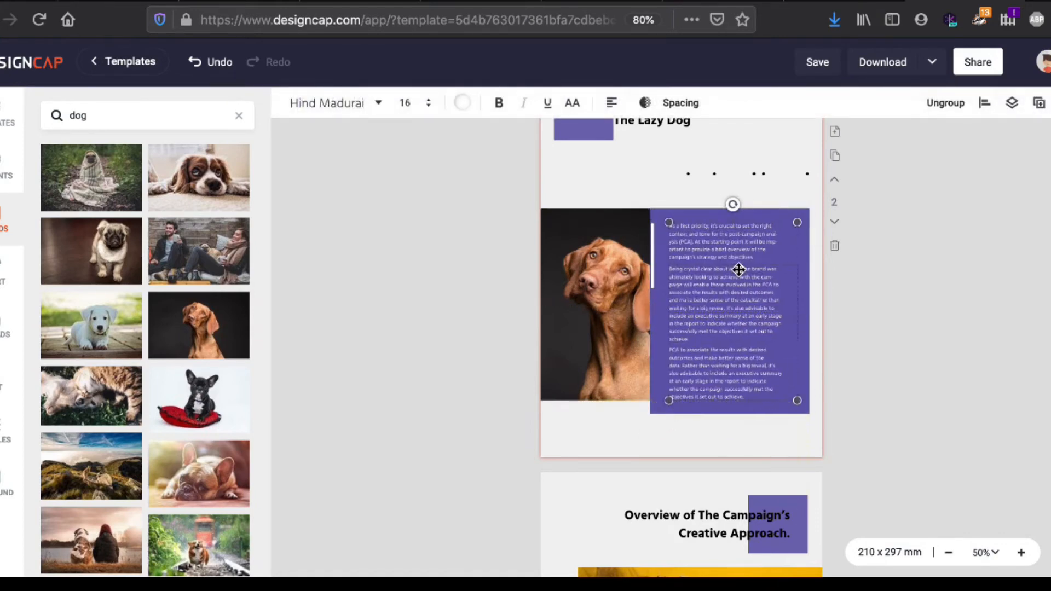
click(902, 268)
Download the report under the name TestRpt, with the size set to Large and the format set to PDF
scroll(902, 268, down, 15)
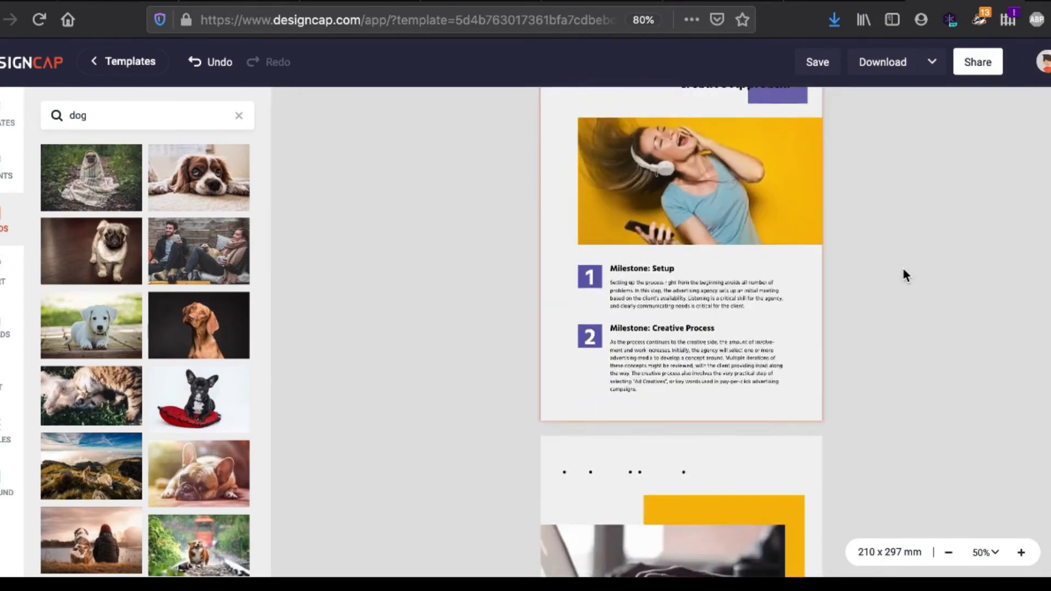
scroll(902, 267, down, 10)
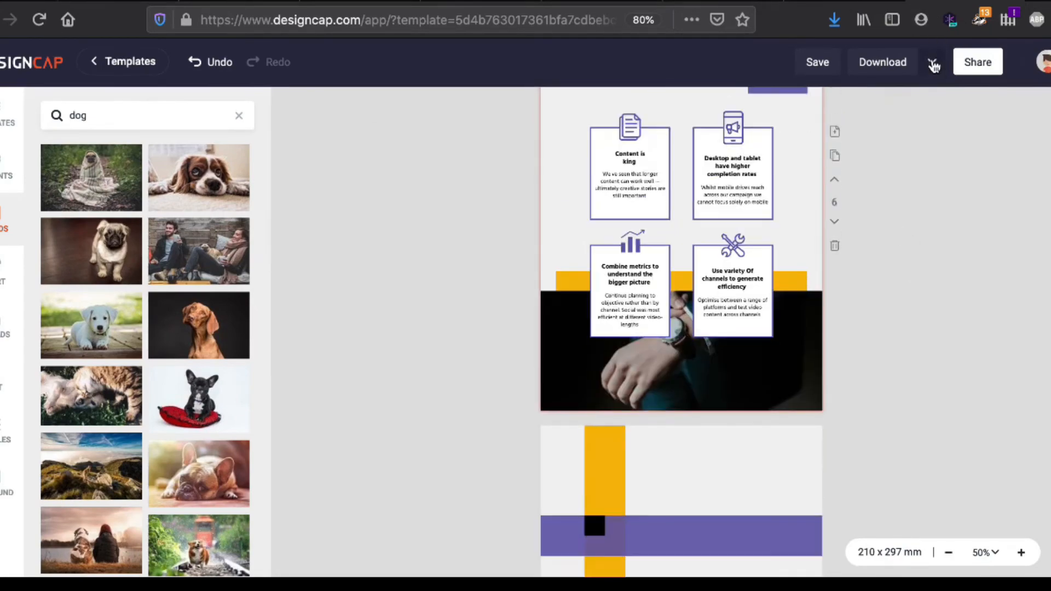
click(932, 63)
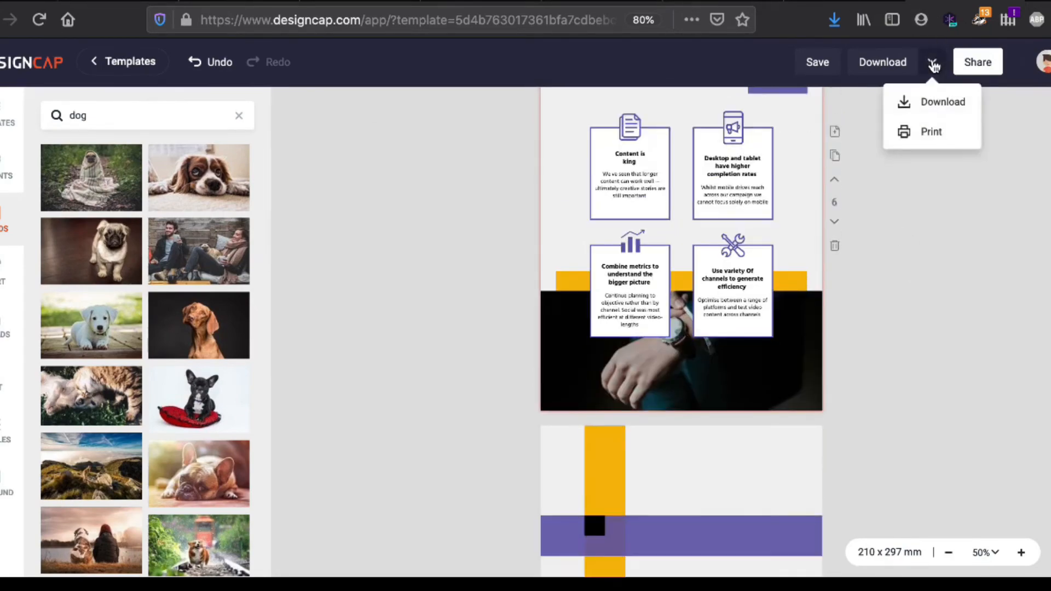
click(935, 104)
click(873, 127)
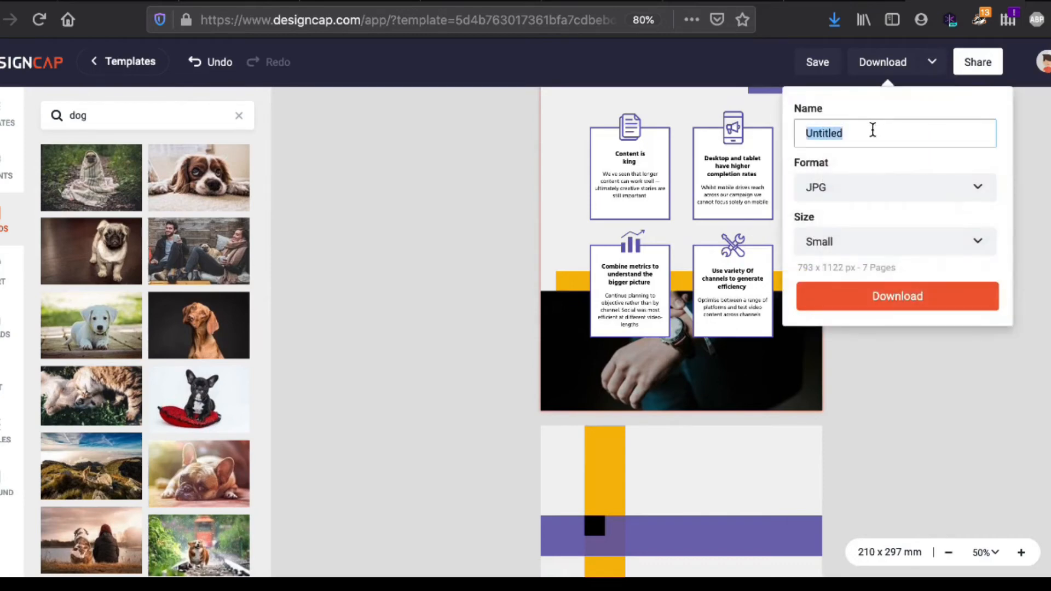
text(Rpt)
click(861, 249)
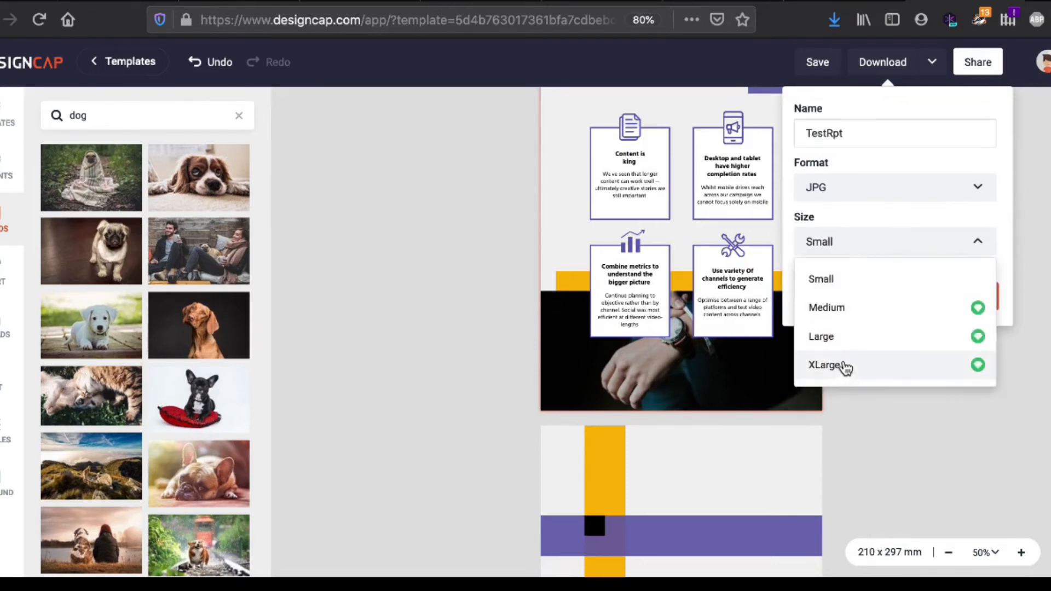
click(848, 339)
click(877, 190)
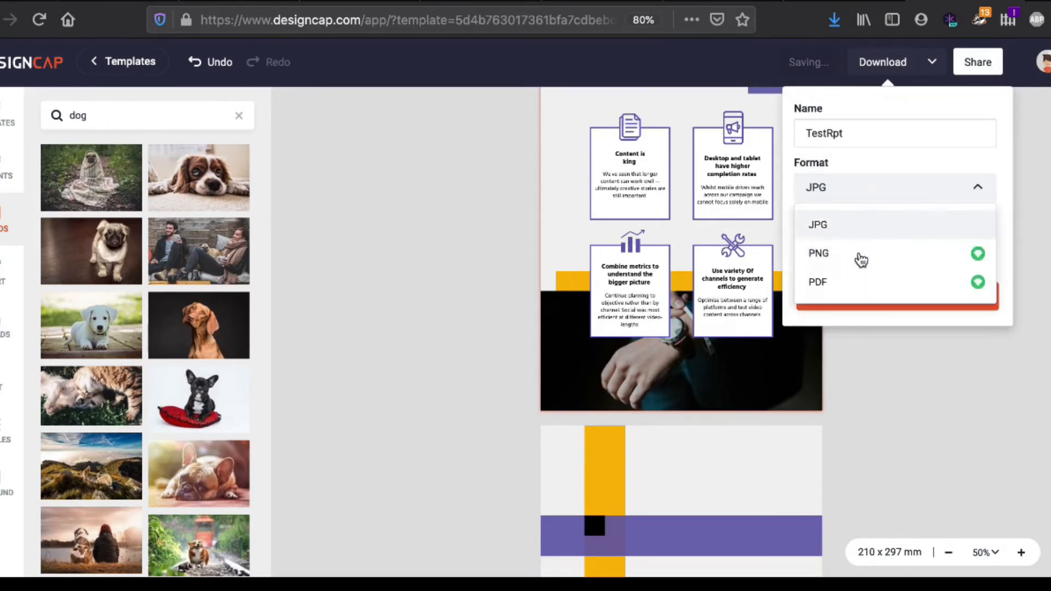
click(857, 283)
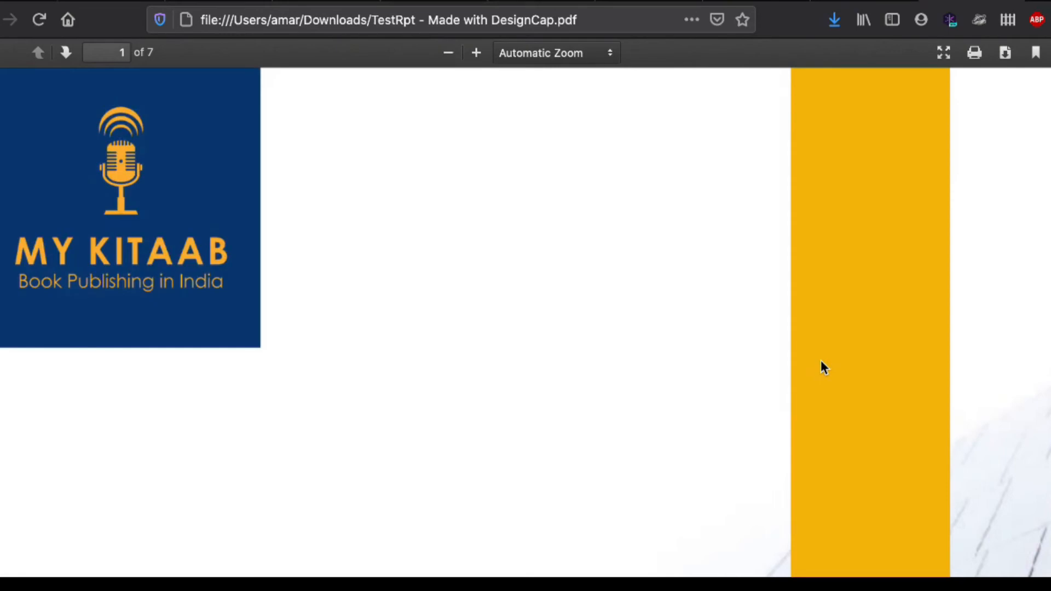
Review the pages of the downloaded TestRpt PDF at a reduced zoom of 30%, and close it
scroll(820, 360, down, 10)
scroll(820, 360, up, 5)
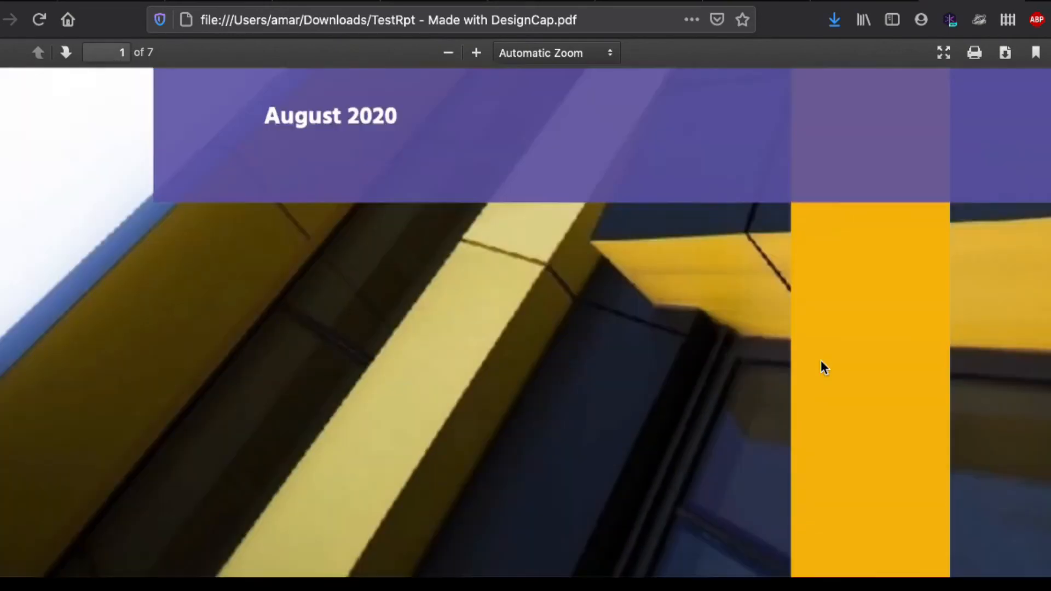
click(446, 57)
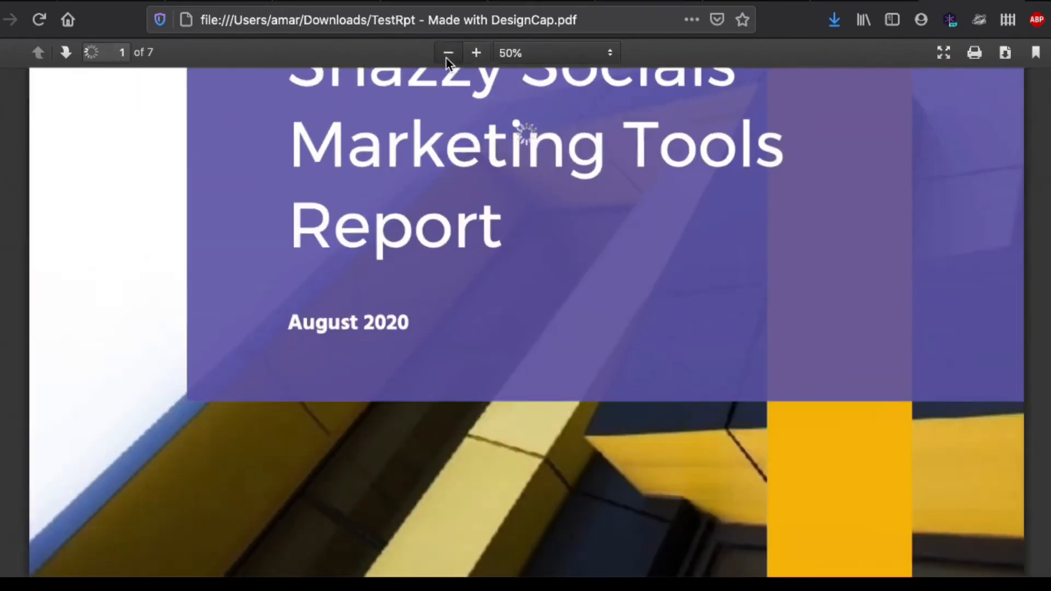
click(445, 57)
click(446, 57)
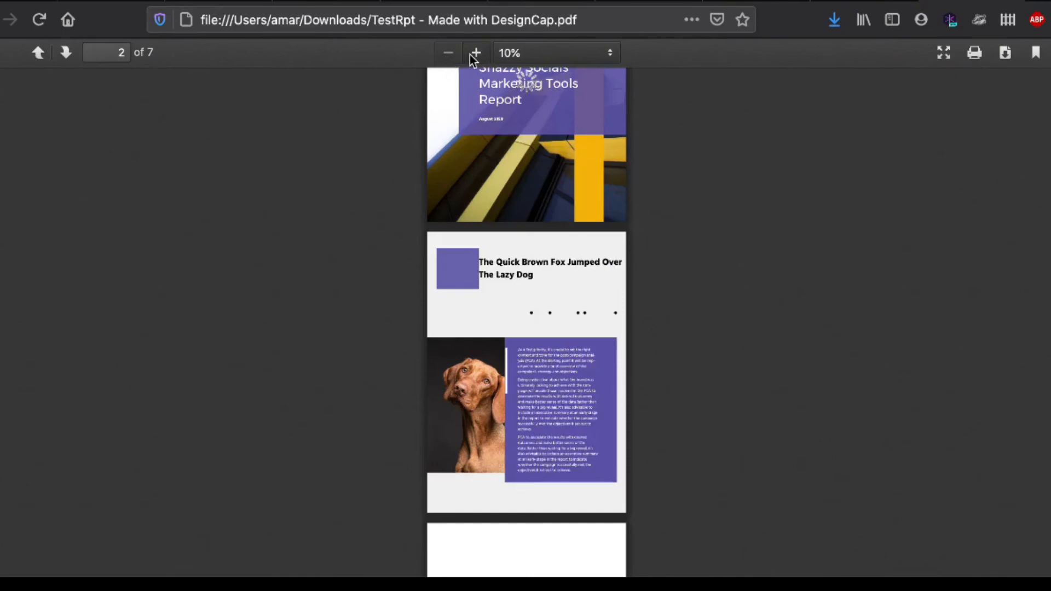
click(474, 52)
scroll(620, 248, down, 10)
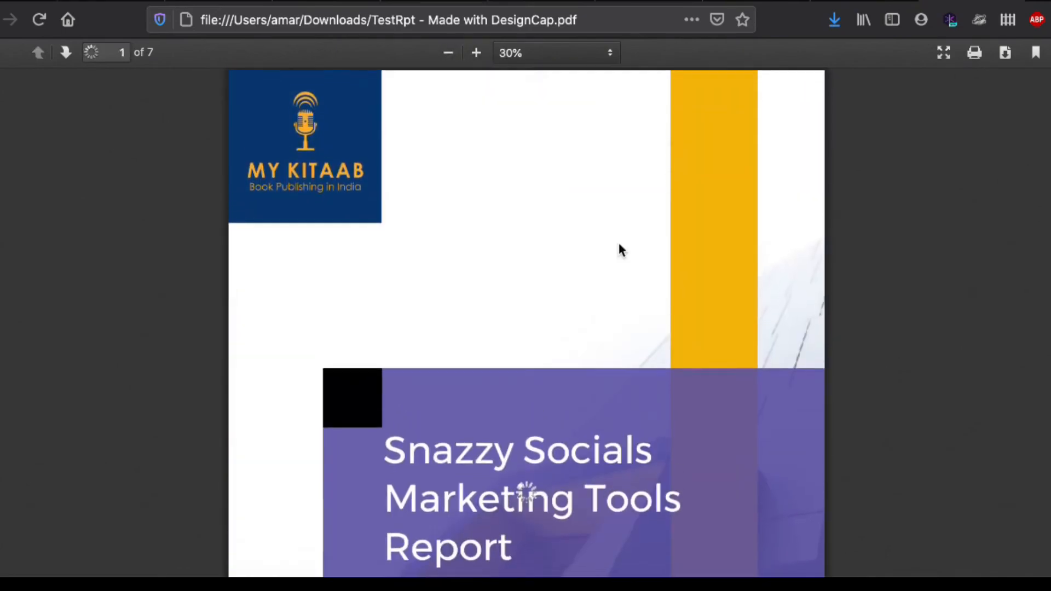
scroll(618, 244, down, 2)
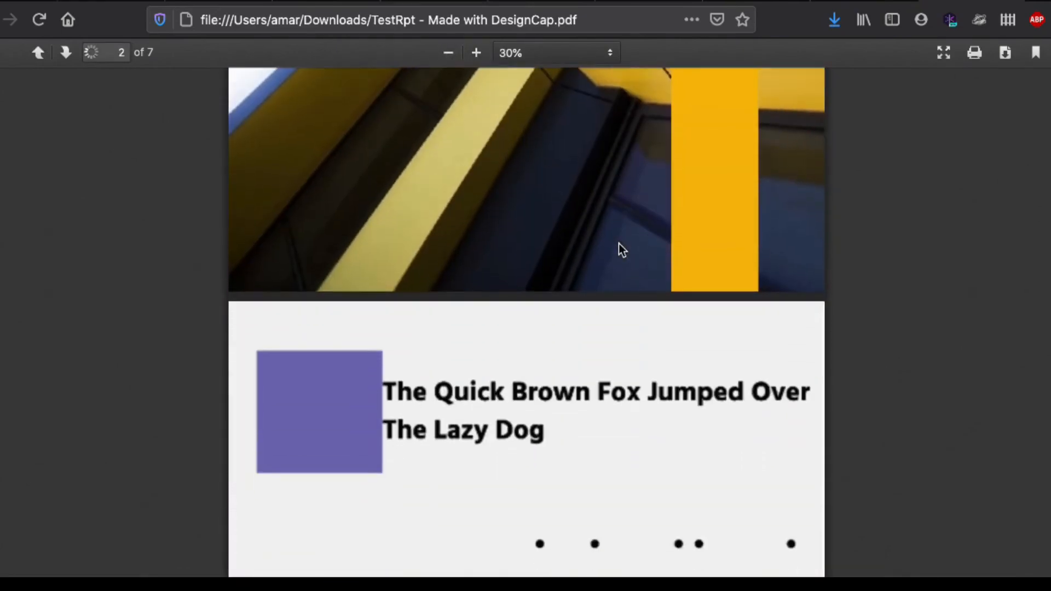
scroll(596, 480, down, 8)
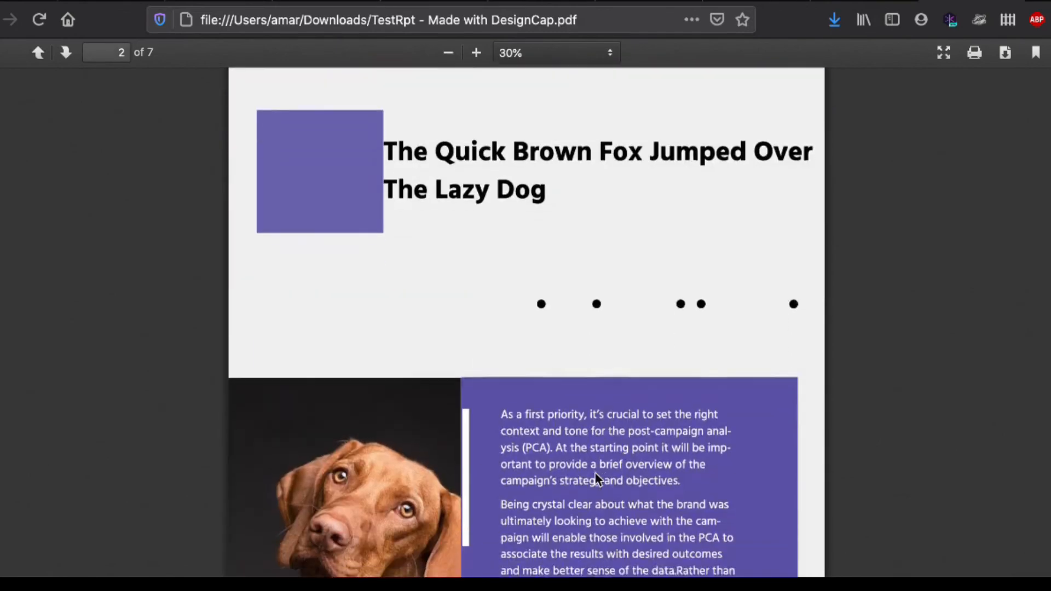
scroll(545, 329, down, 20)
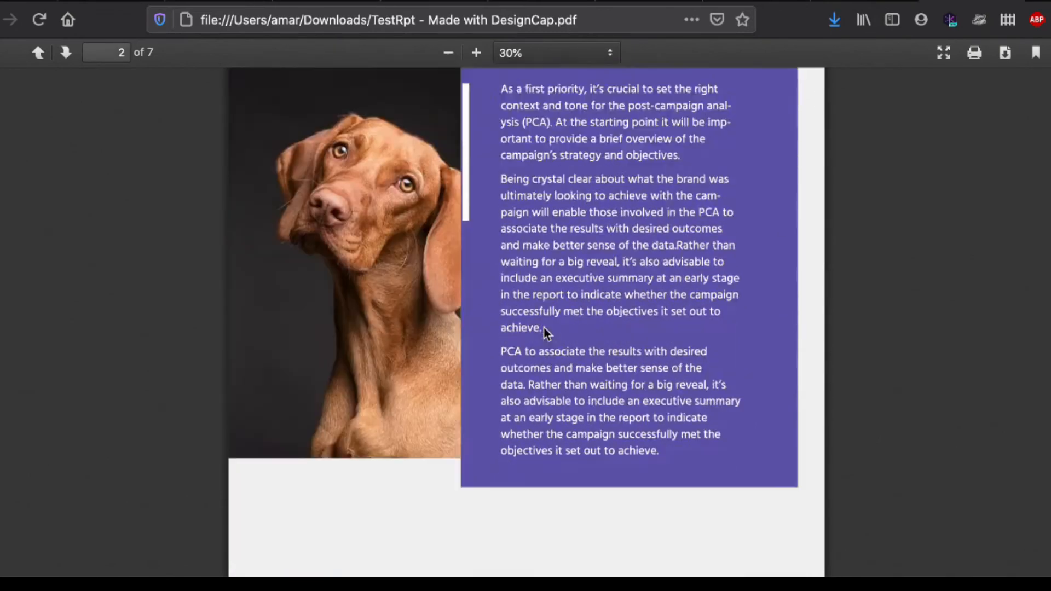
scroll(546, 332, down, 20)
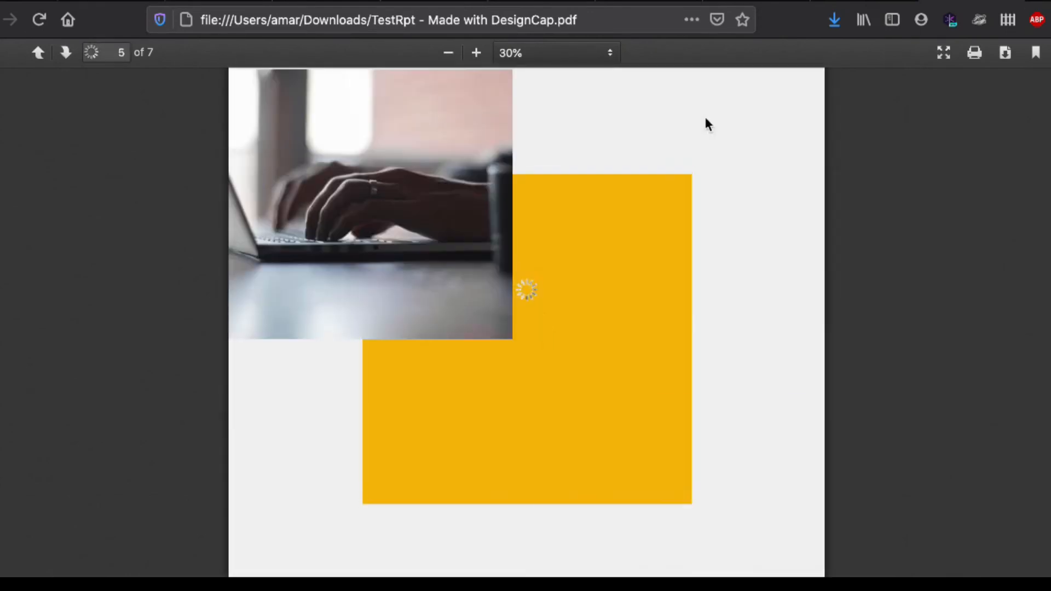
key(super+w)
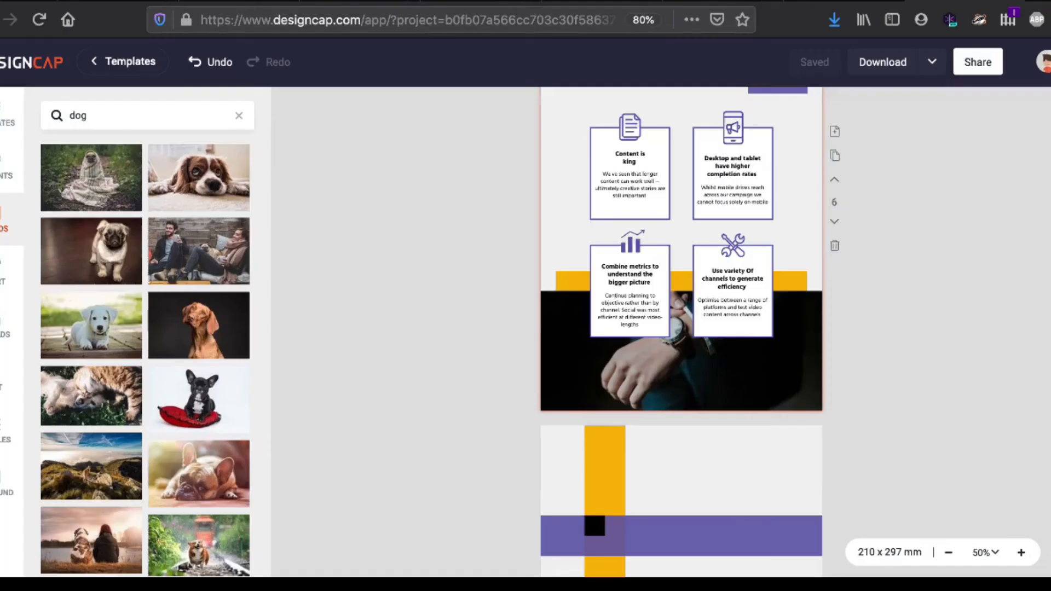
Switch to the MyKitaab Podcast banner design and shift the title words "Podcast" and "MyKitaab" to the right
click(7, 70)
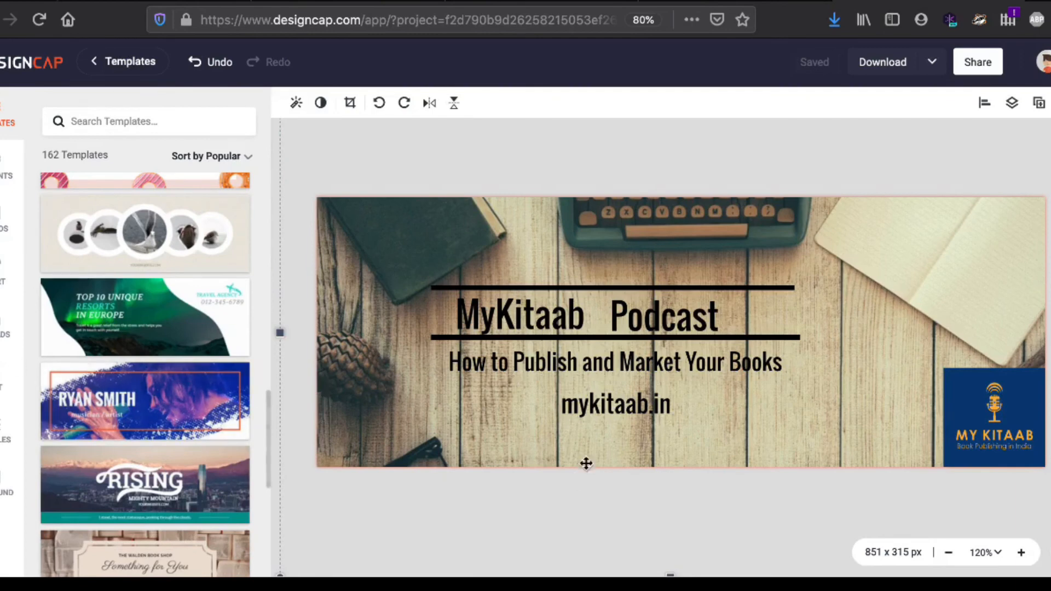
drag(647, 313, 712, 311)
drag(519, 323, 561, 323)
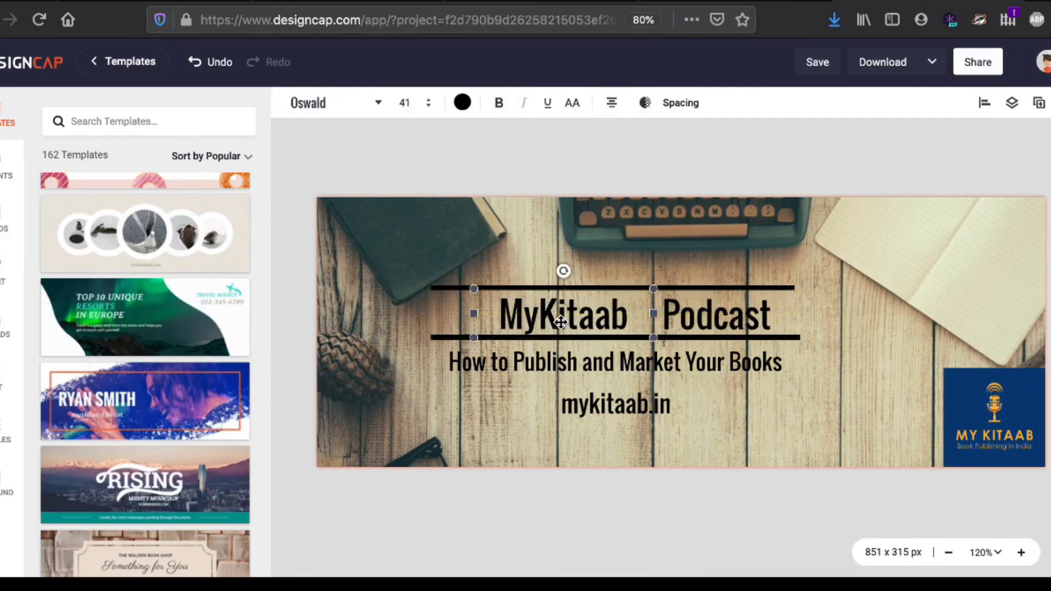
click(637, 545)
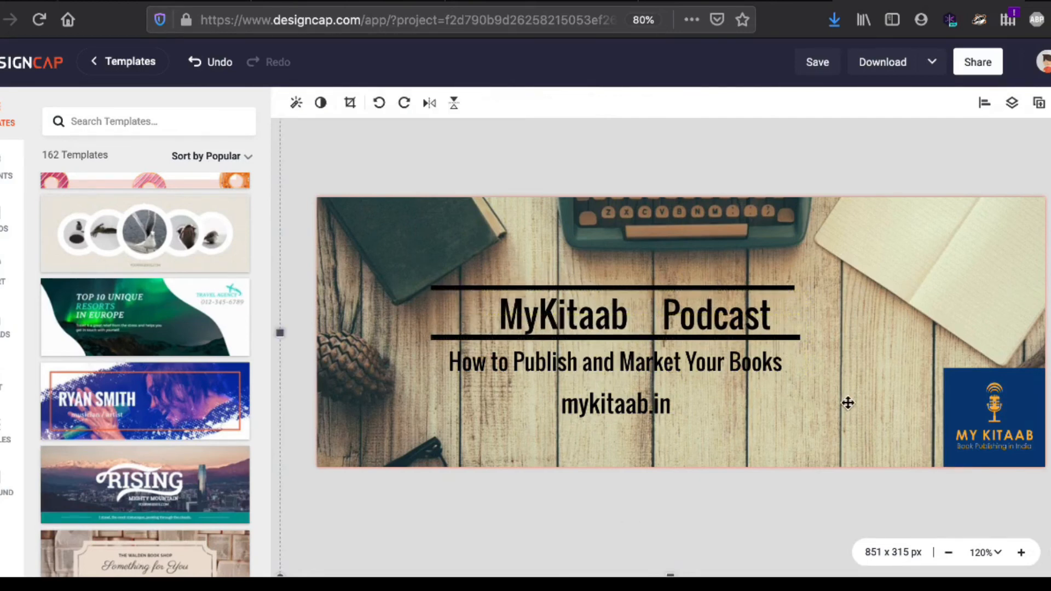
Move the banner's tagline and web address right and slightly down, and nudge "MyKitaab" closer to "Podcast"
drag(673, 363, 731, 377)
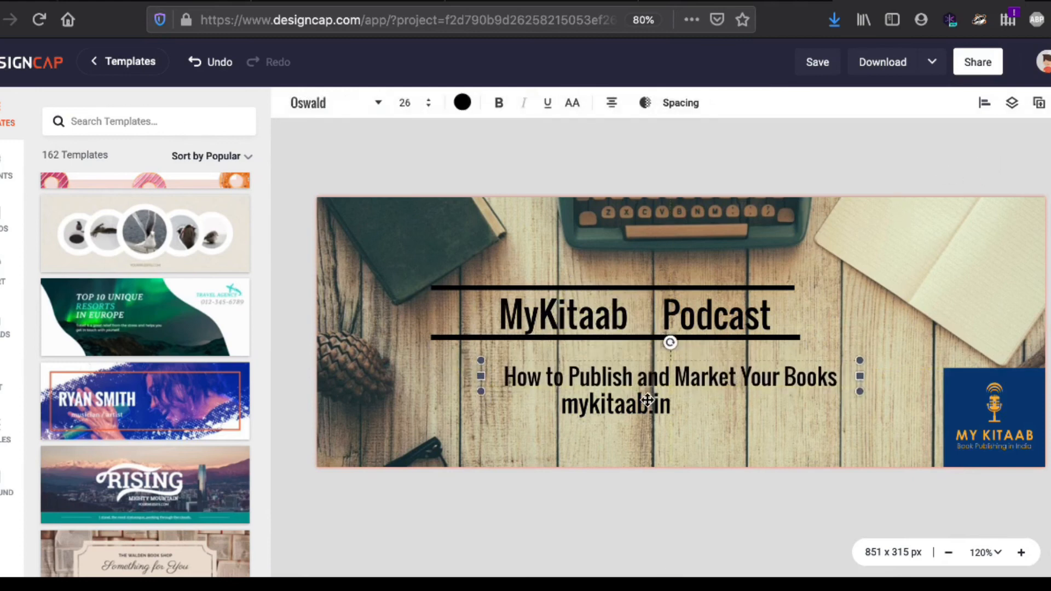
drag(636, 404, 688, 417)
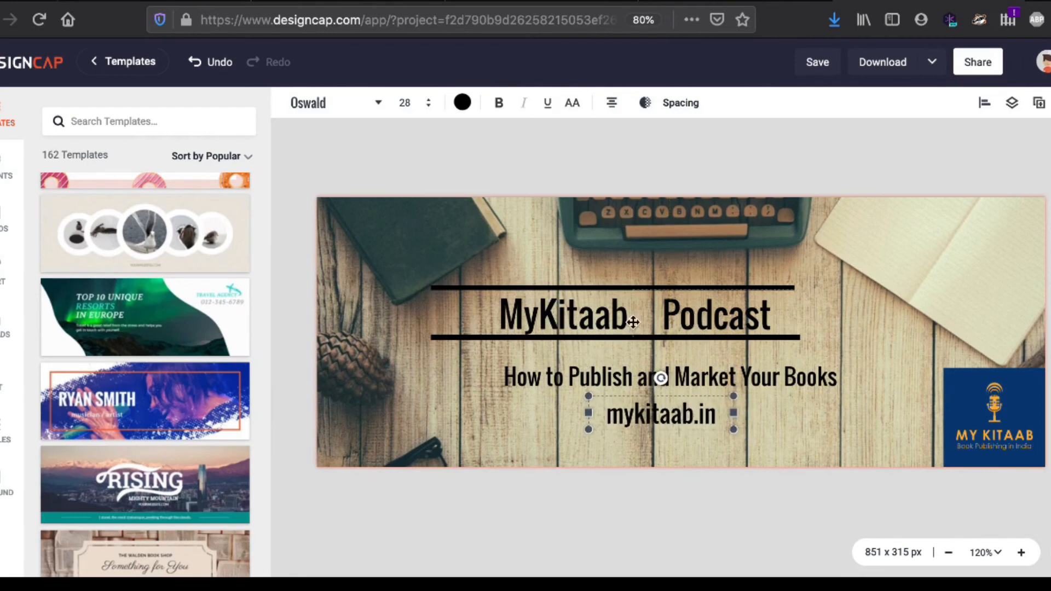
drag(598, 315, 615, 318)
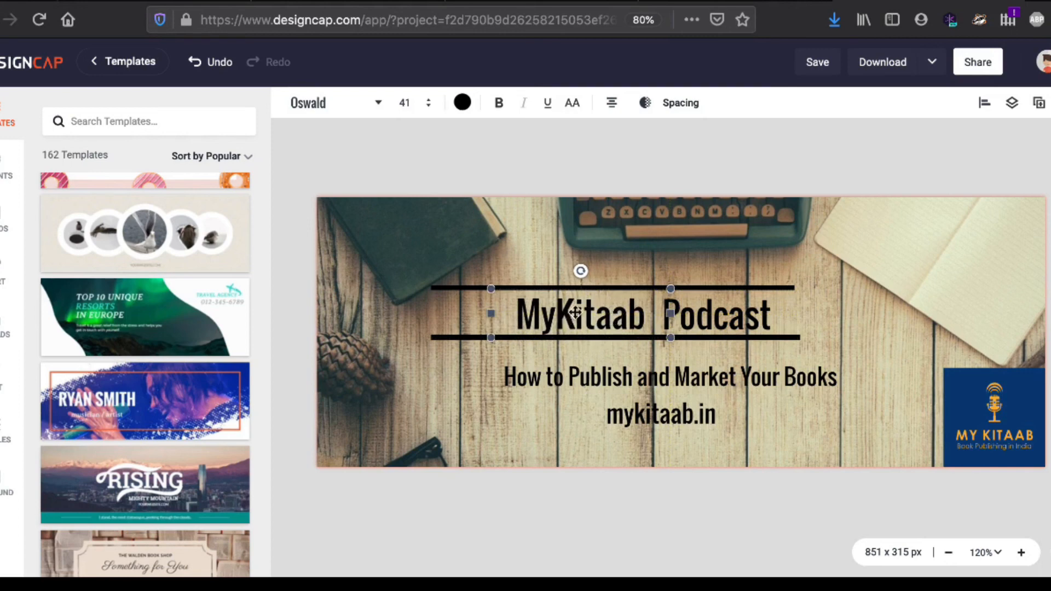
click(745, 553)
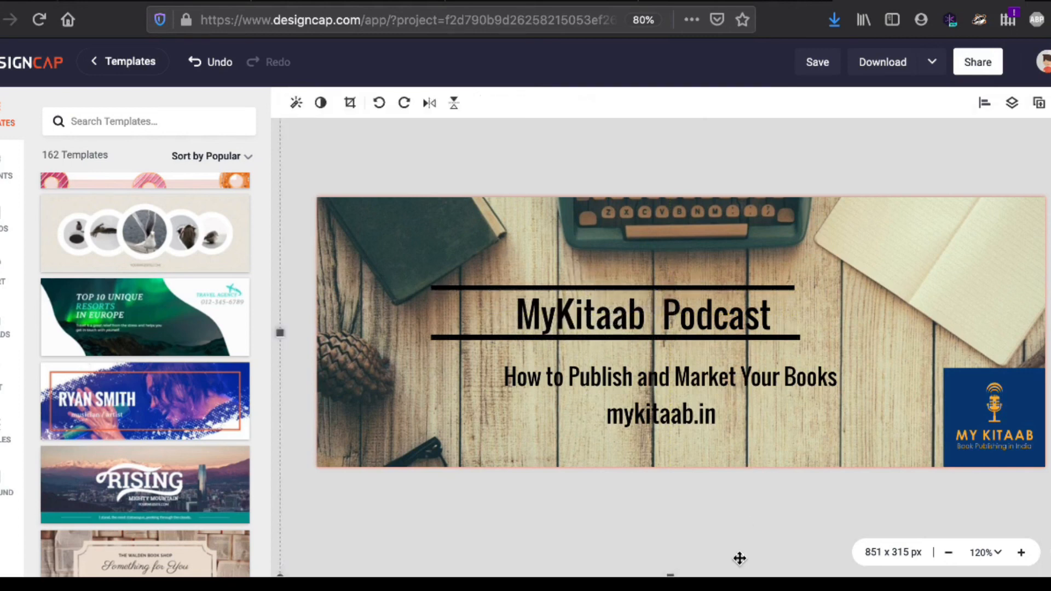
Open the banner's download settings and name the file MKFBBanner
click(931, 64)
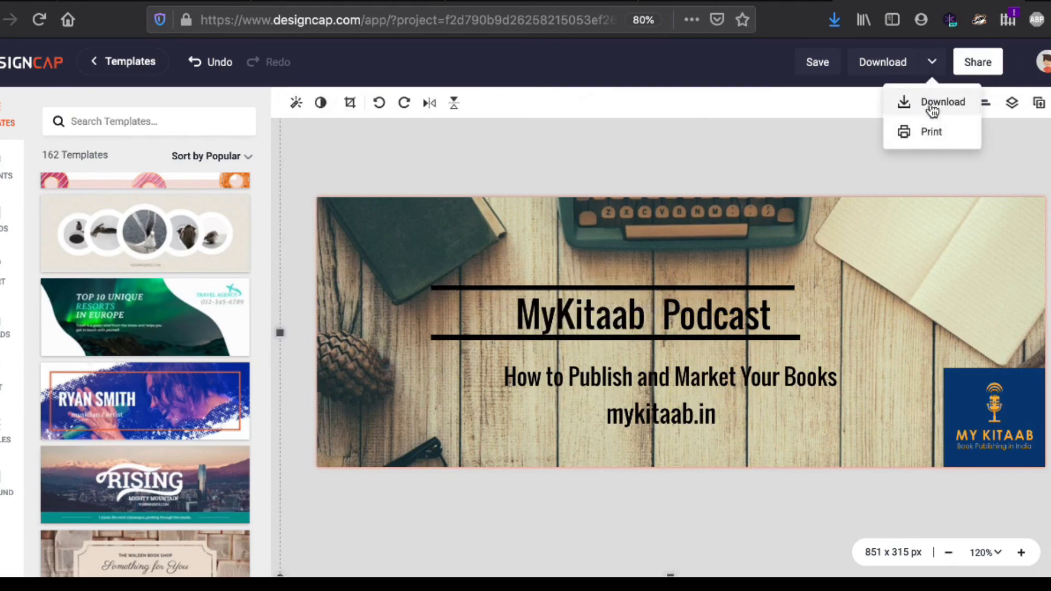
click(931, 131)
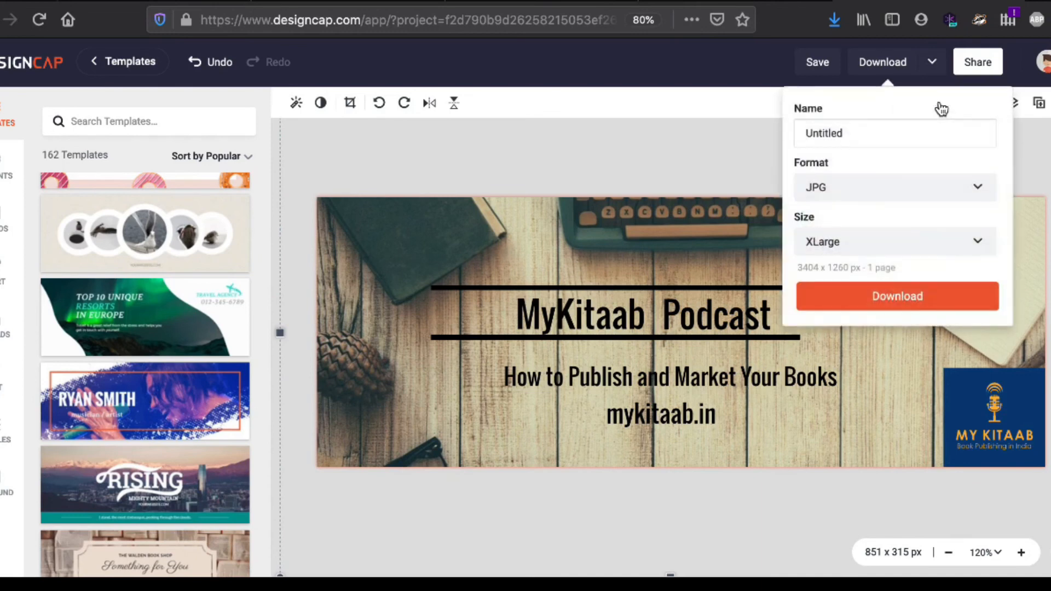
click(881, 131)
text(KFBBabber)
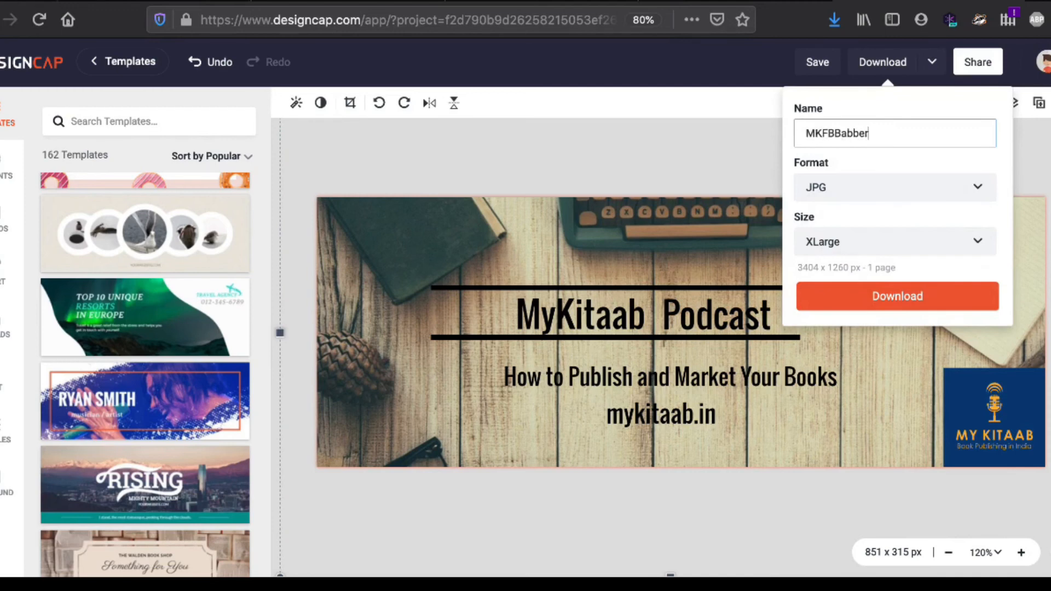
key(BackSpace)
key(BackSpace)
key(BackSpace)
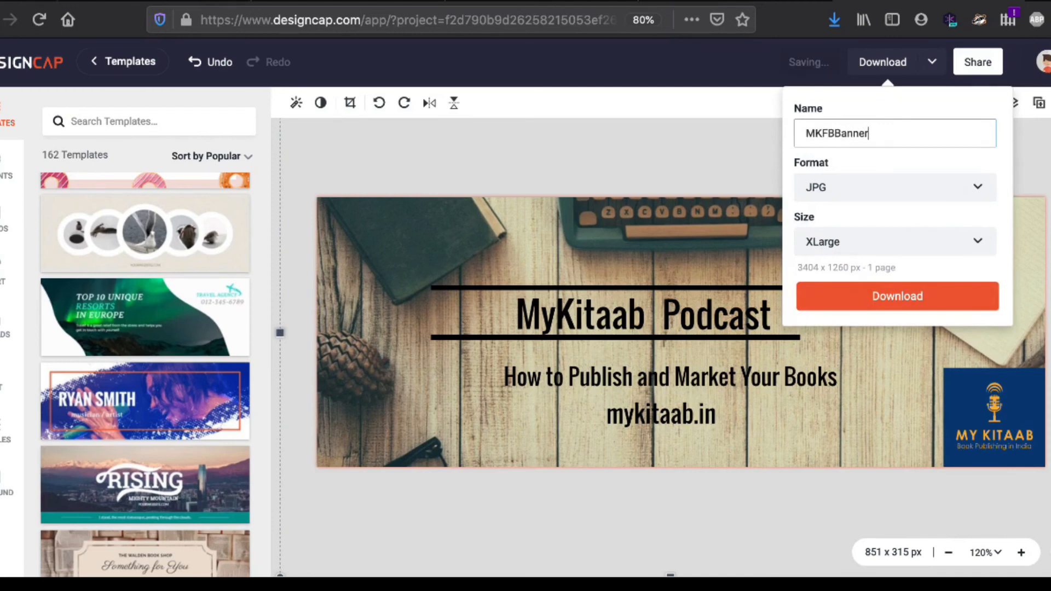
Download the MKFBBanner design as an XLarge JPG and dismiss the download confirmation
click(868, 301)
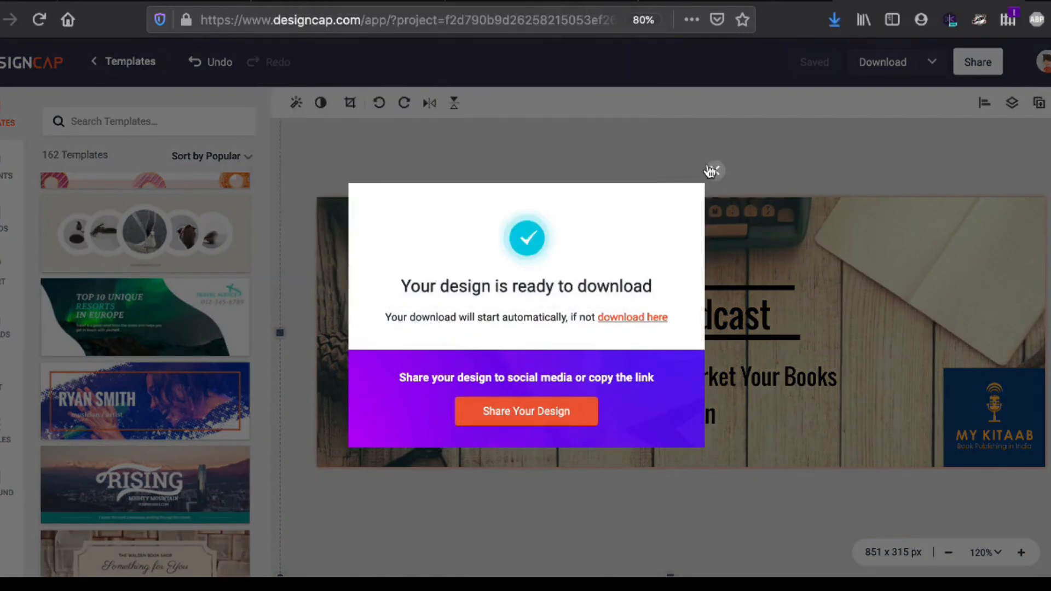
click(712, 171)
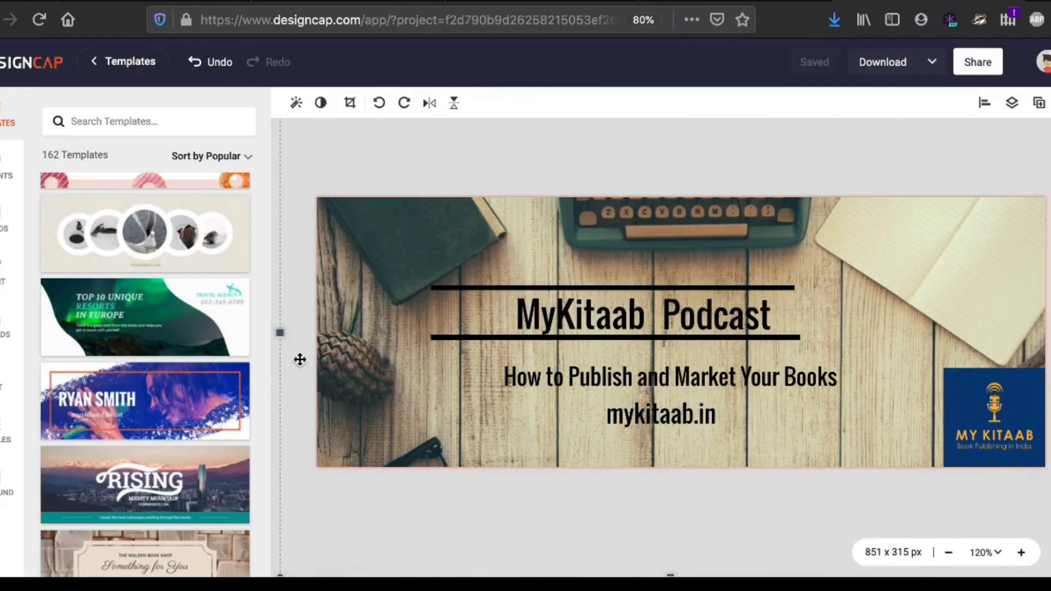
scroll(186, 328, down, 5)
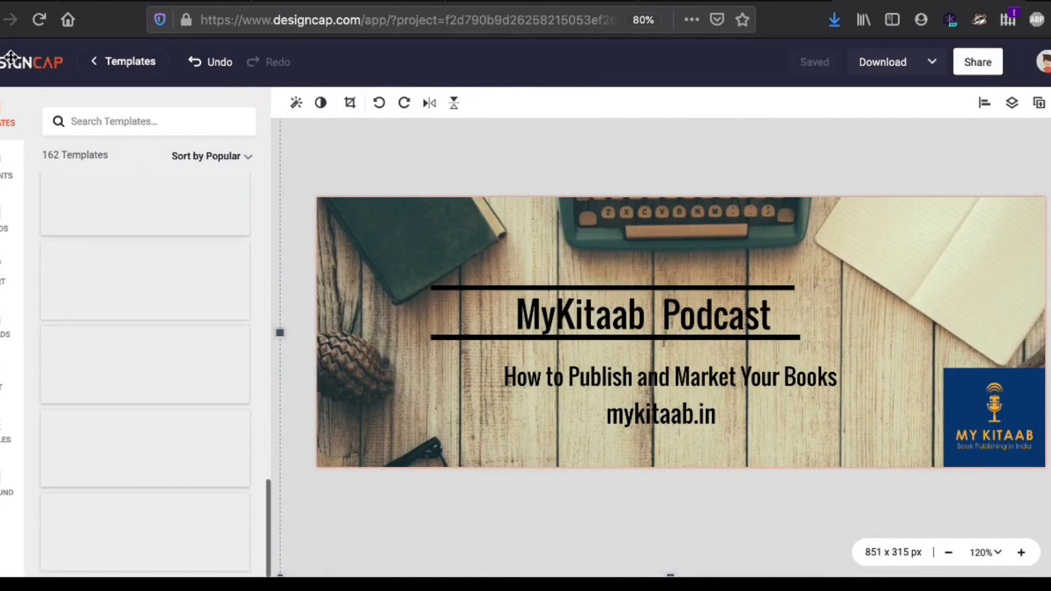
Leave the banner editor for the DesignCap home page and open the site's Pricing page
click(11, 56)
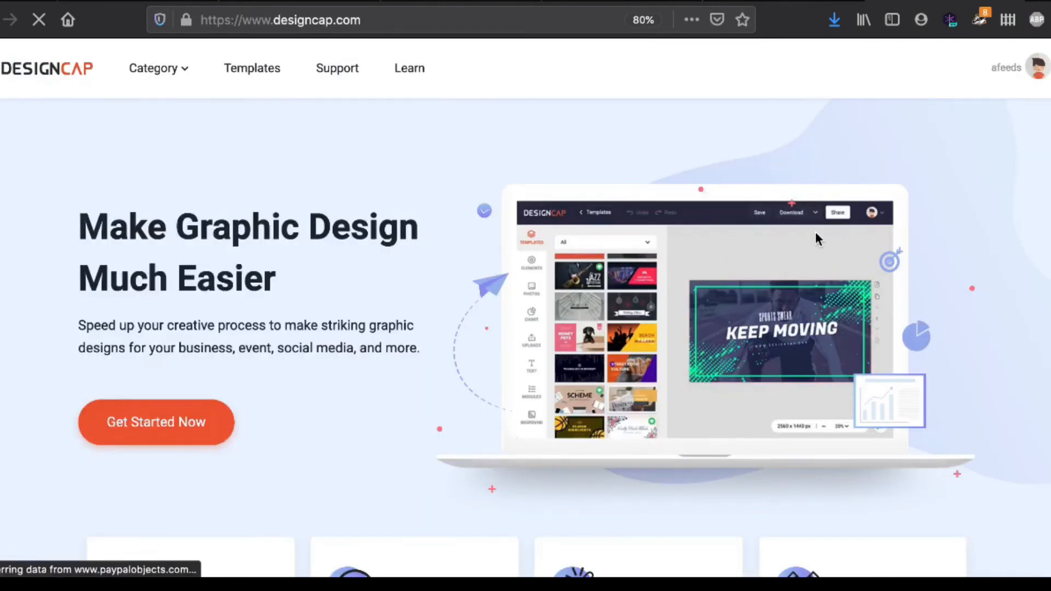
scroll(815, 231, down, 10)
scroll(816, 233, down, 10)
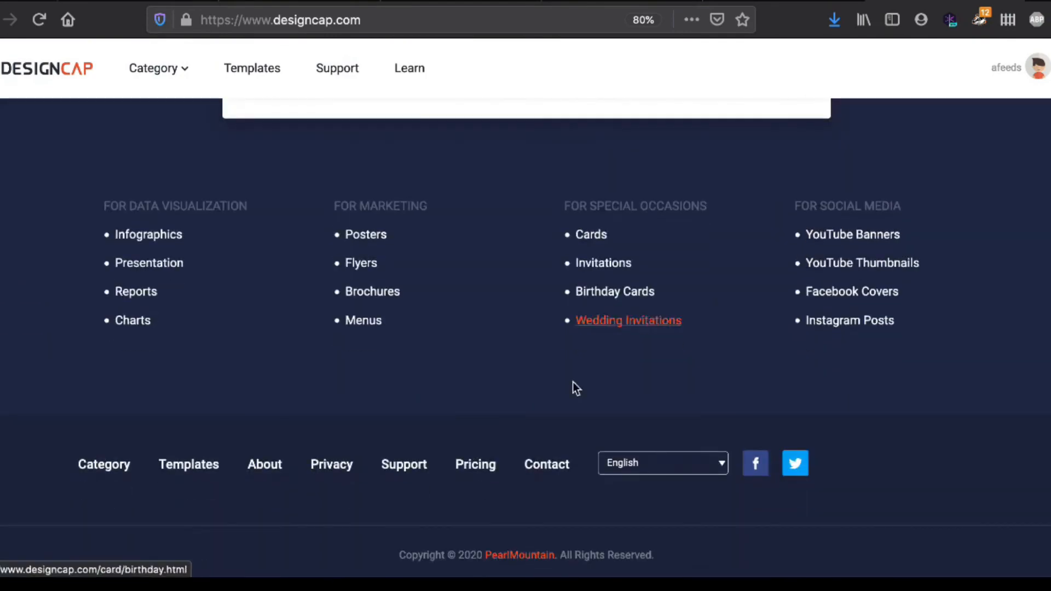
click(472, 475)
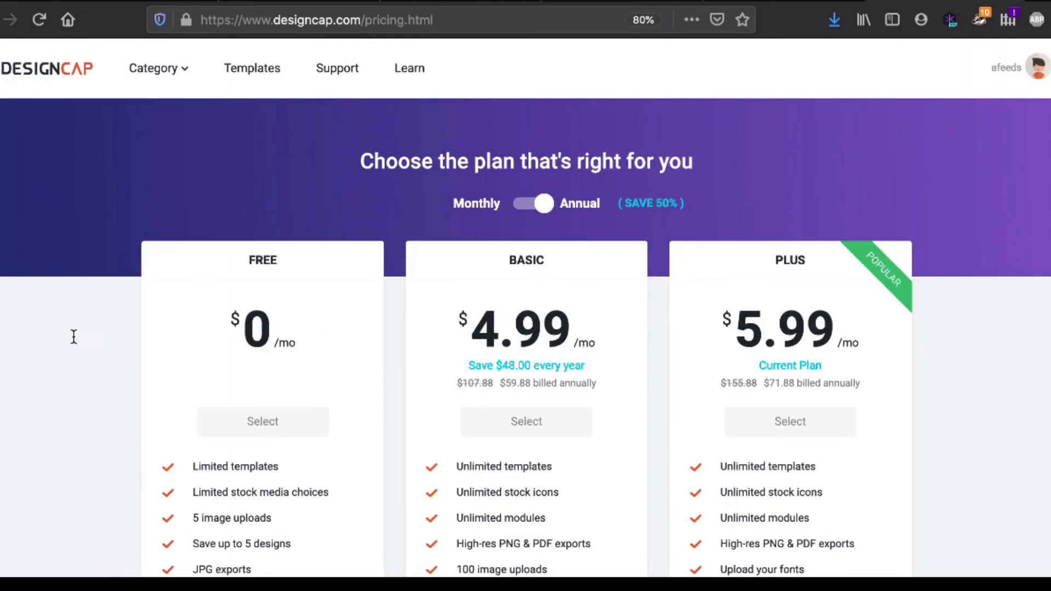
Compare the features of the Free, Basic and Plus plans, and switch the displayed prices to monthly billing
scroll(109, 425, down, 4)
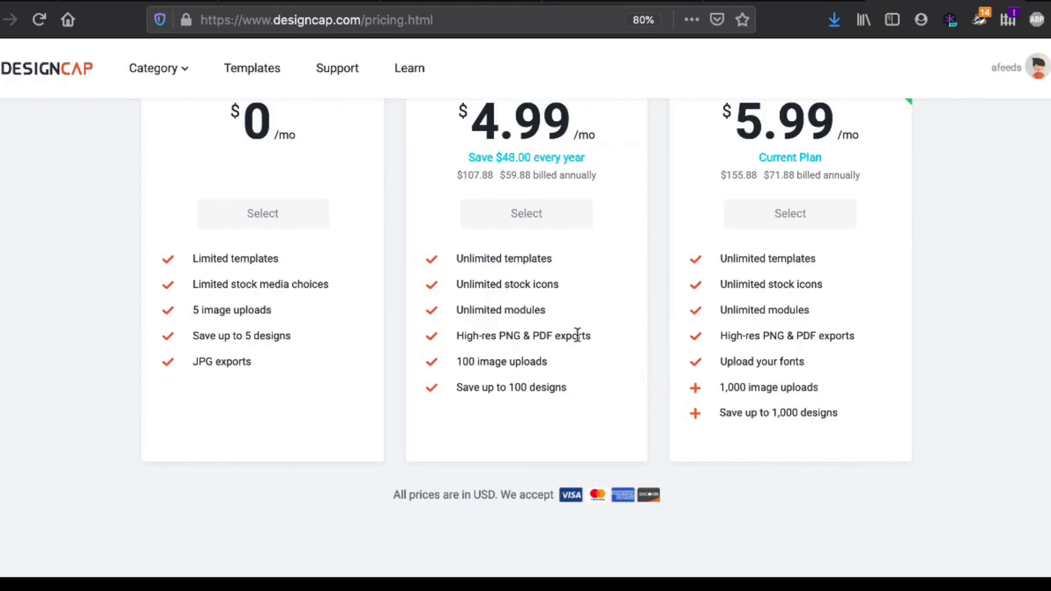
drag(462, 333, 589, 332)
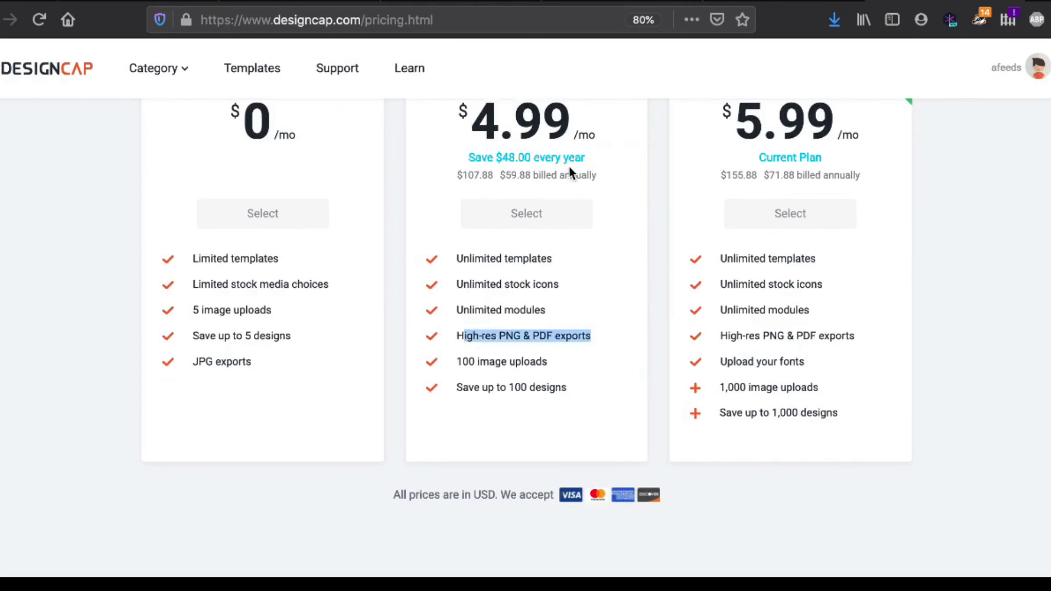
scroll(570, 173, up, 2)
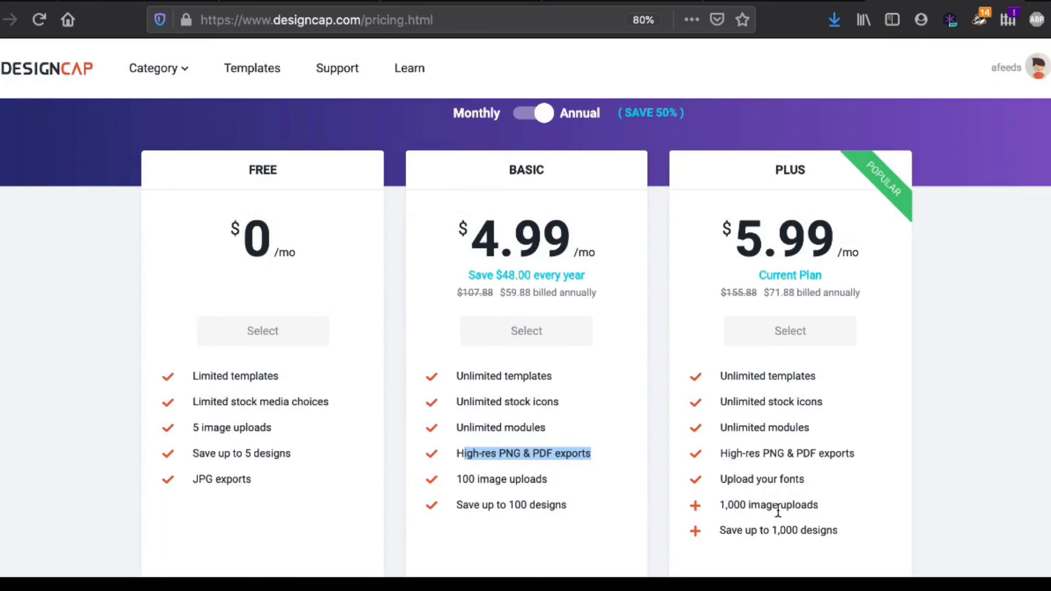
click(898, 479)
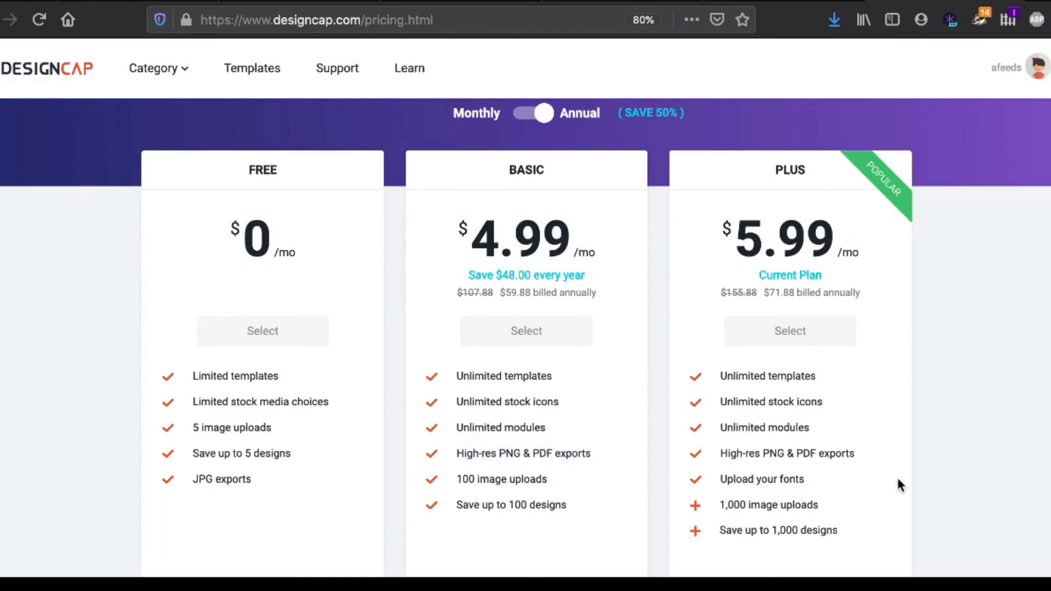
click(531, 113)
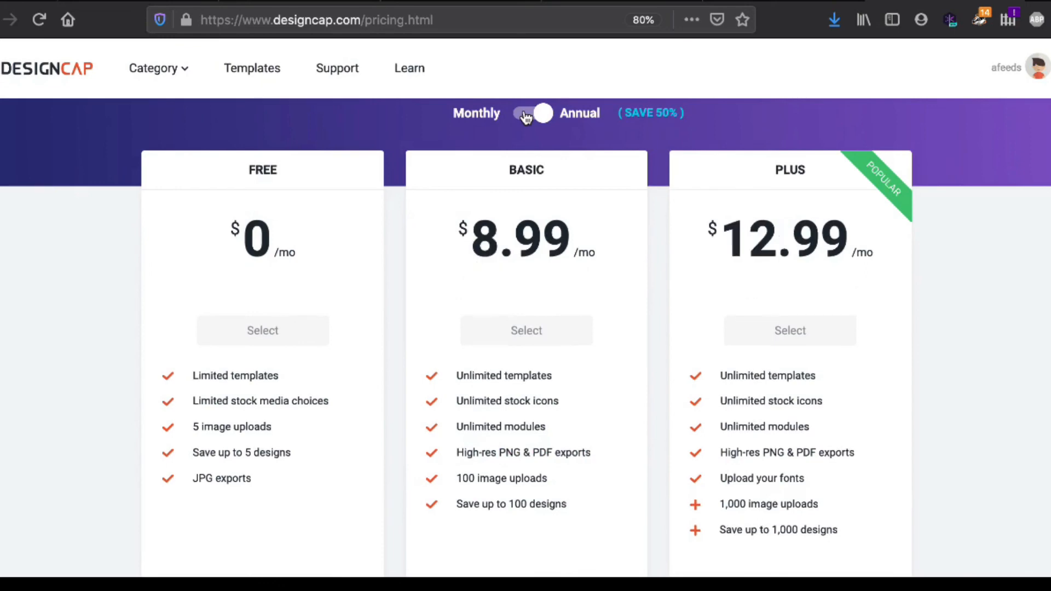